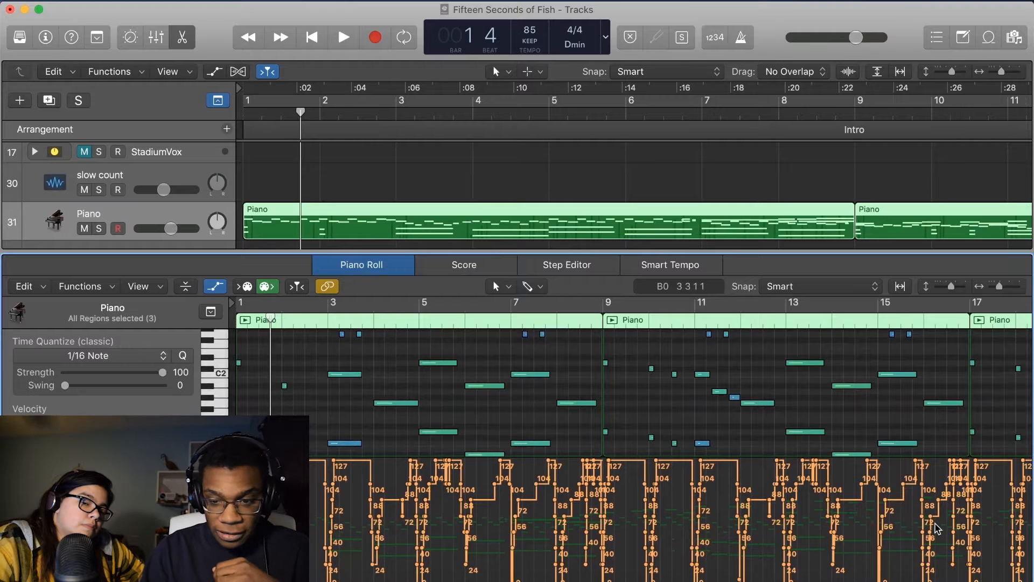
Examine the Piano notes in the Piano Roll, from the lowest octaves up to around C4
scroll(453, 431, up, 5)
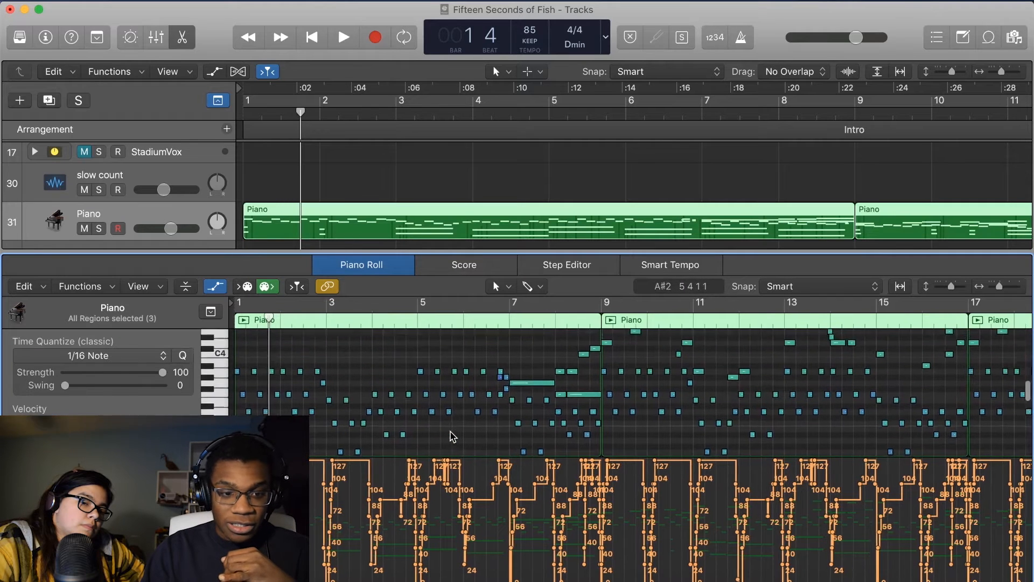
scroll(454, 436, down, 1)
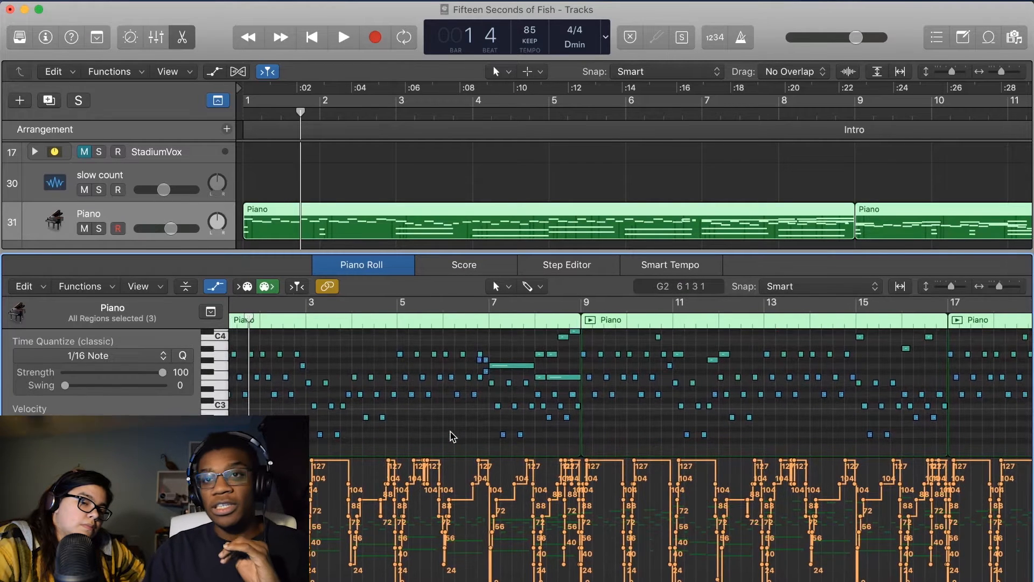
scroll(452, 436, down, 10)
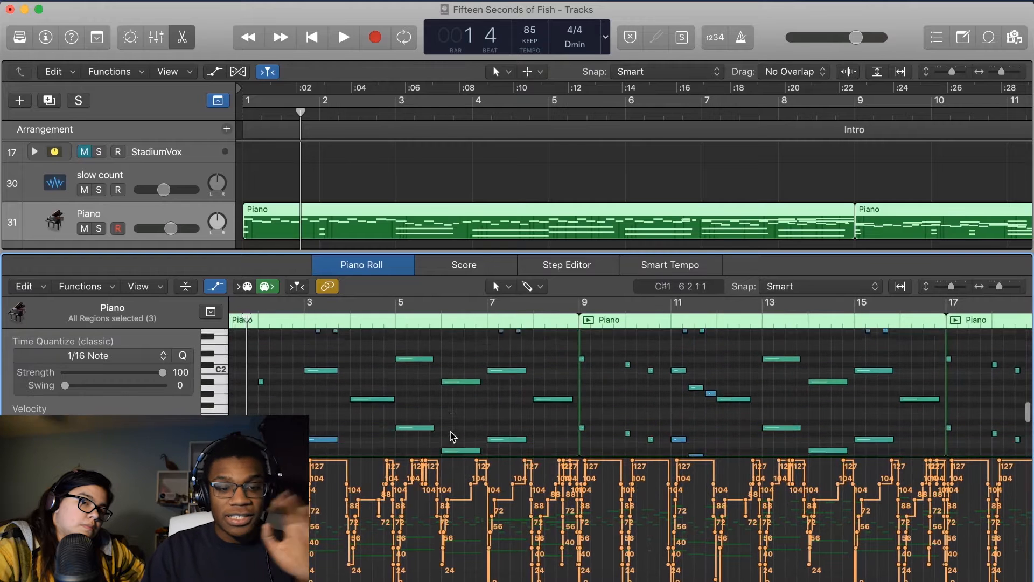
scroll(452, 436, down, 5)
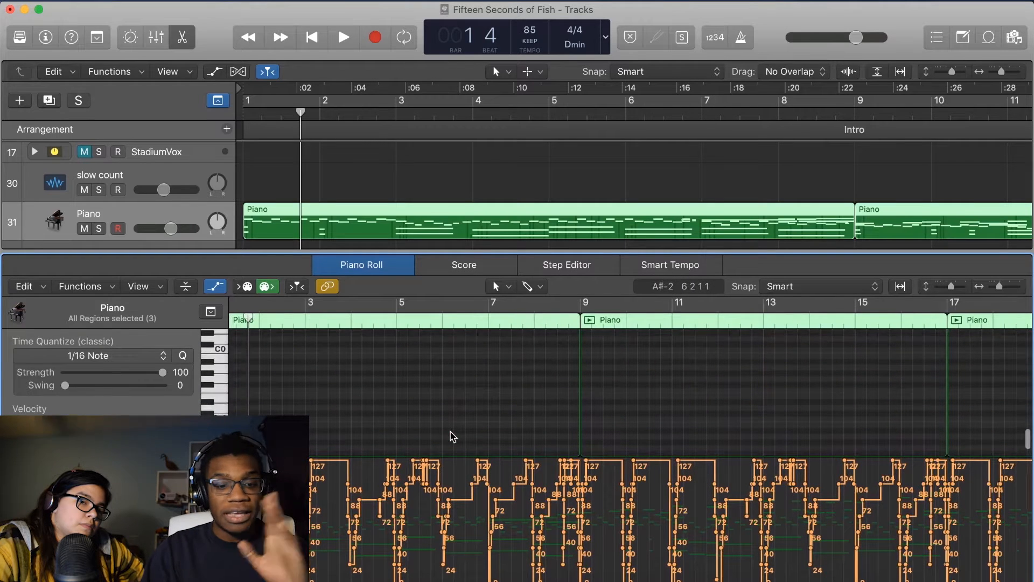
scroll(453, 436, up, 9)
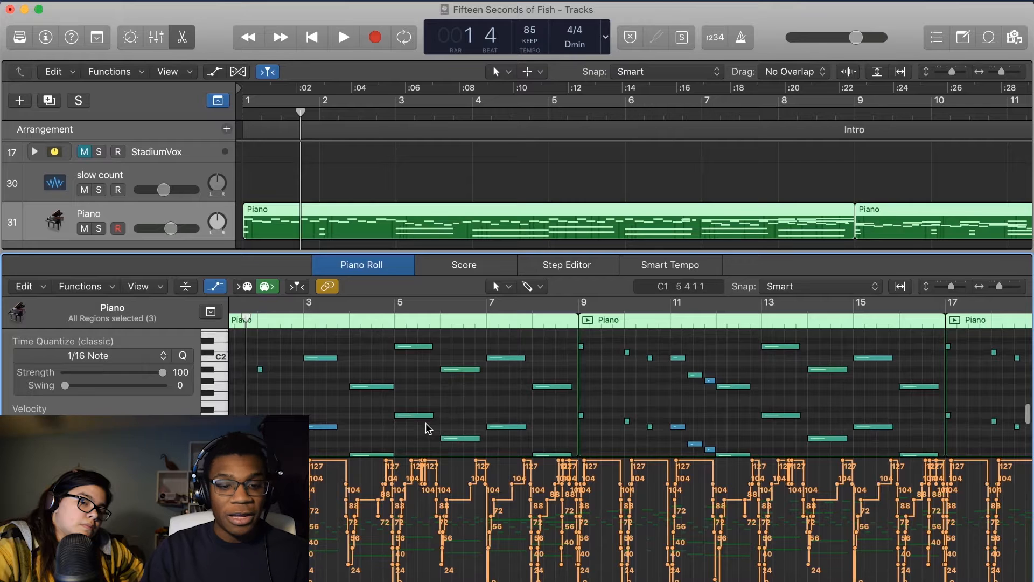
scroll(429, 428, up, 5)
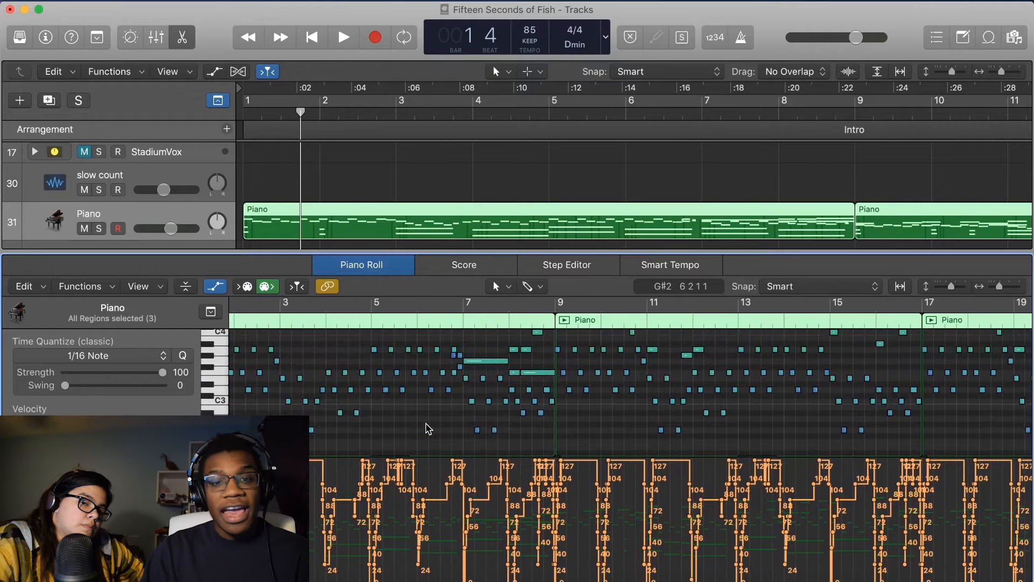
Play the arrangement from bar 9 and solo the Piano track to hear it alone
scroll(738, 190, right, 10)
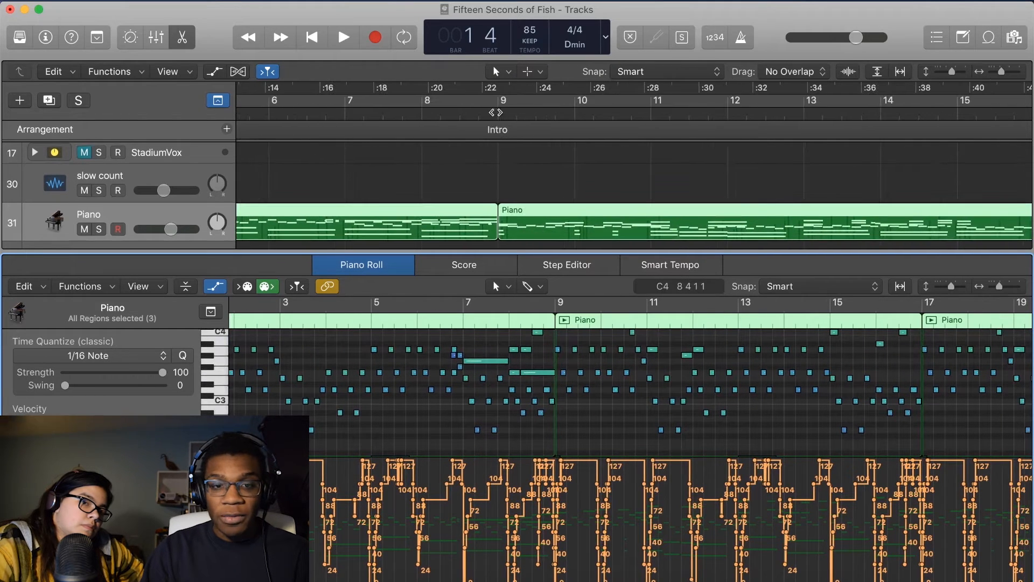
click(498, 112)
key(space)
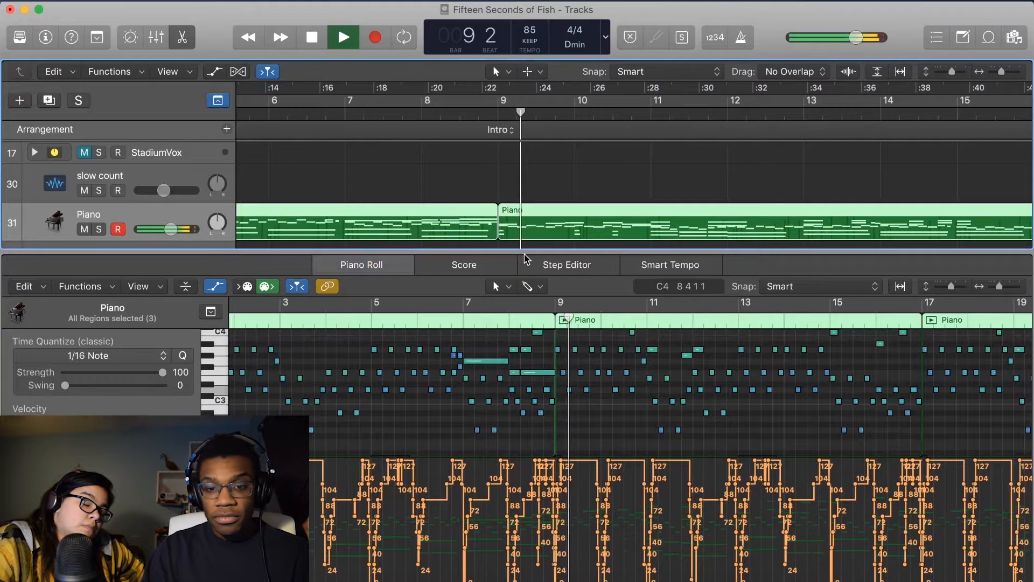
key(ctrl+s)
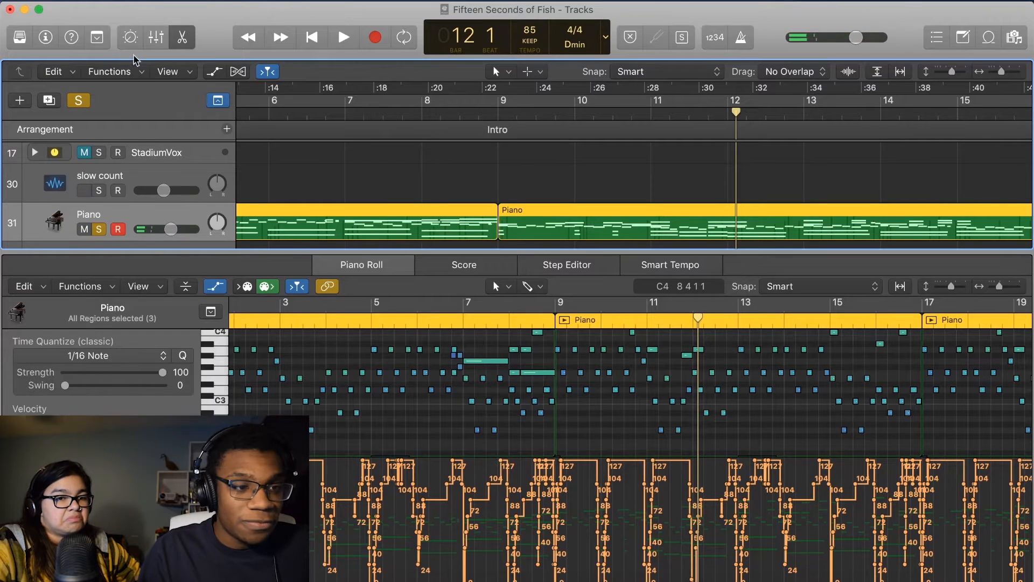
Unmute the Piano track
scroll(612, 361, right, 3)
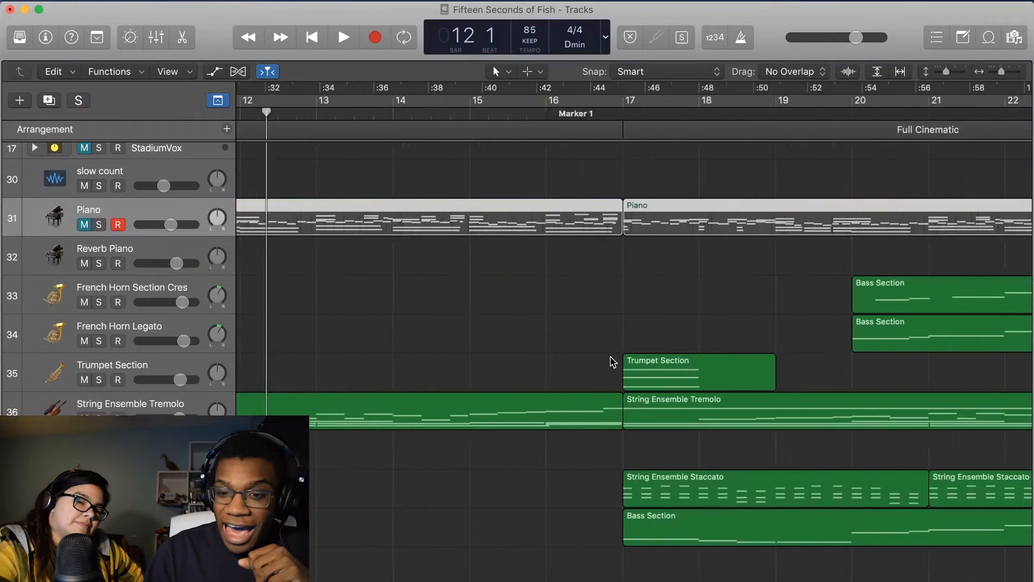
scroll(613, 362, up, 6)
scroll(613, 362, up, 10)
scroll(613, 361, left, 5)
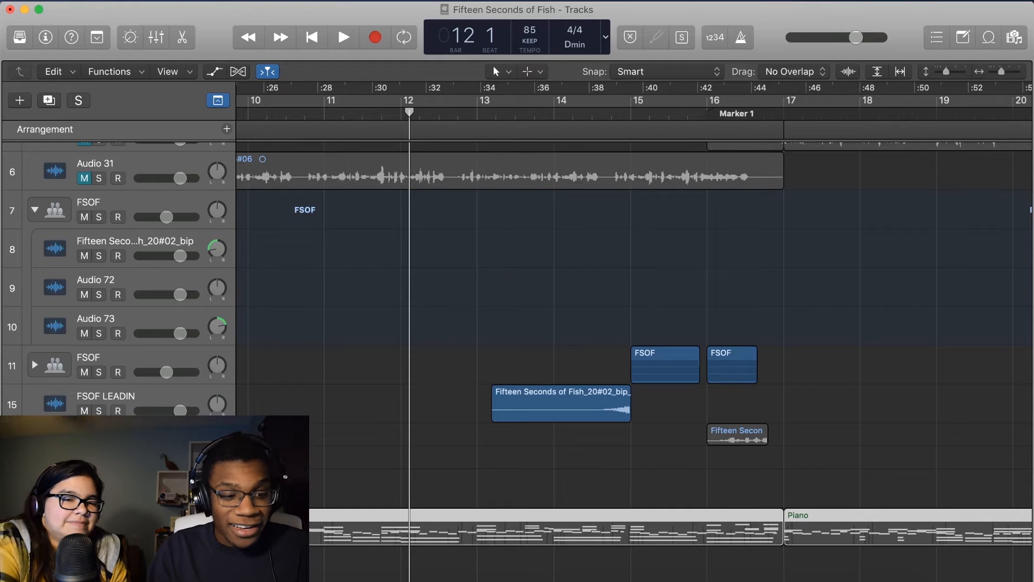
click(84, 534)
scroll(441, 474, left, 1)
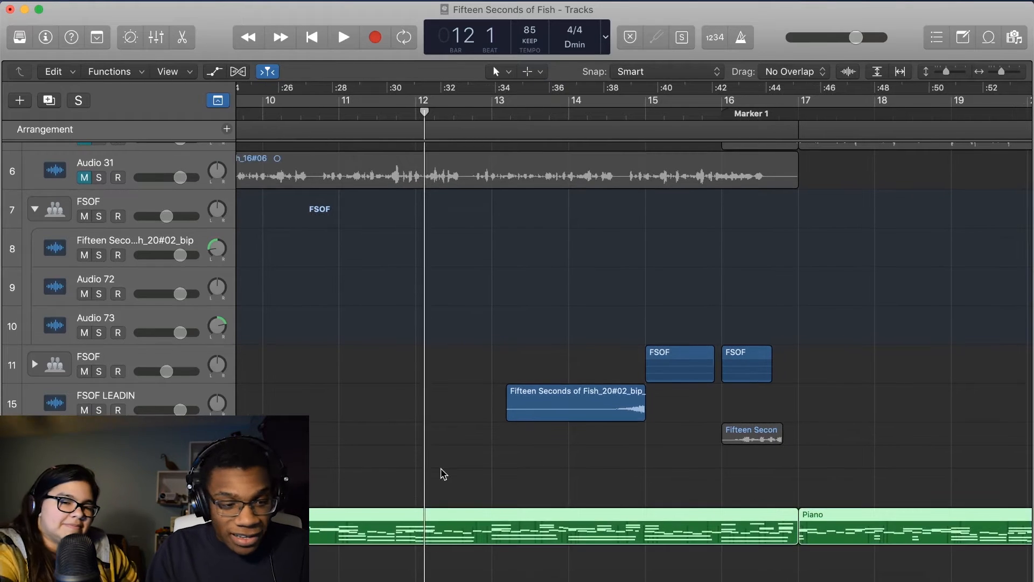
Solo the FSOF stack on track 11, play it from bar 14 beat 4, and expand it to audition its first layer
click(101, 372)
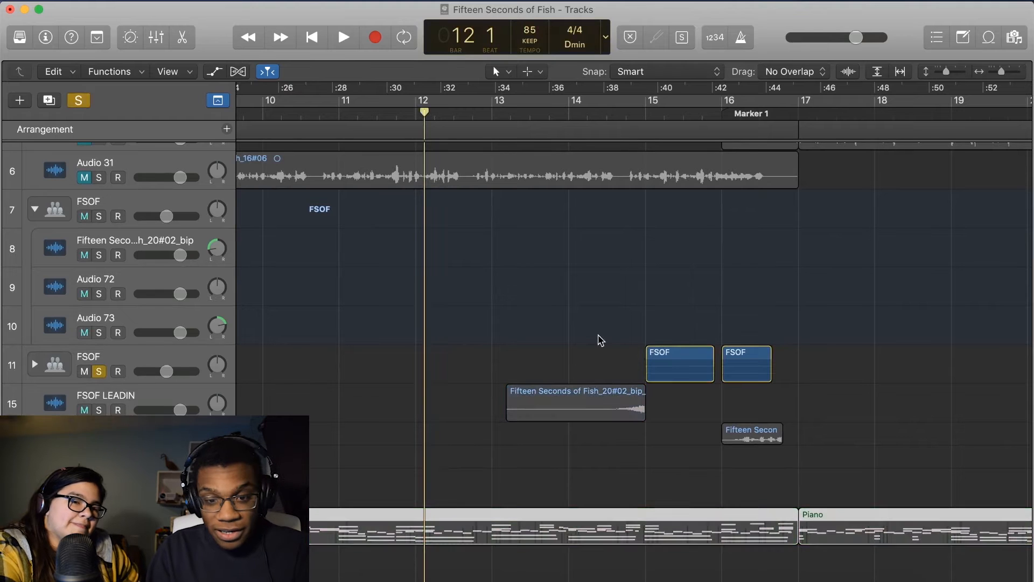
click(625, 114)
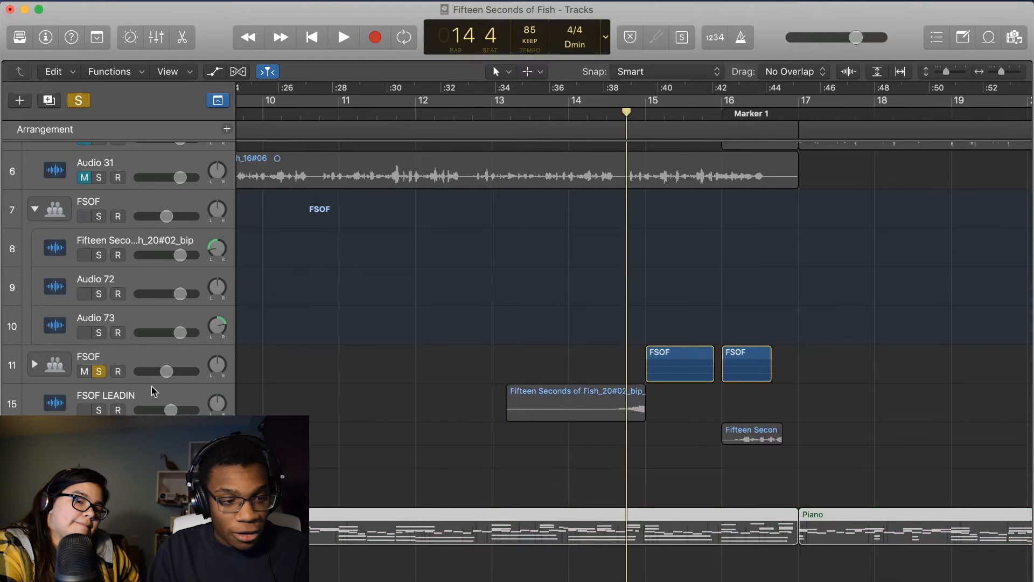
click(36, 365)
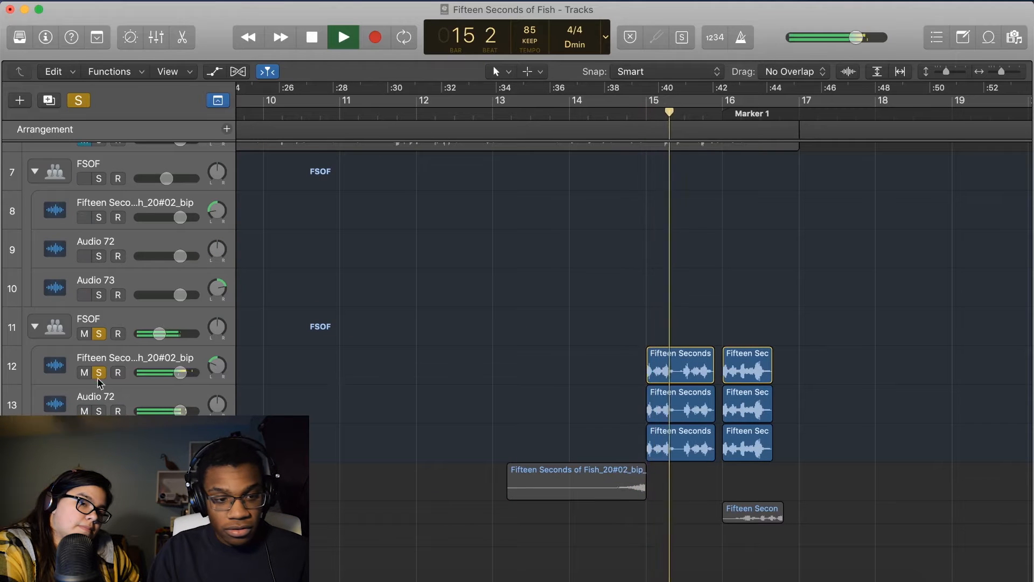
click(99, 376)
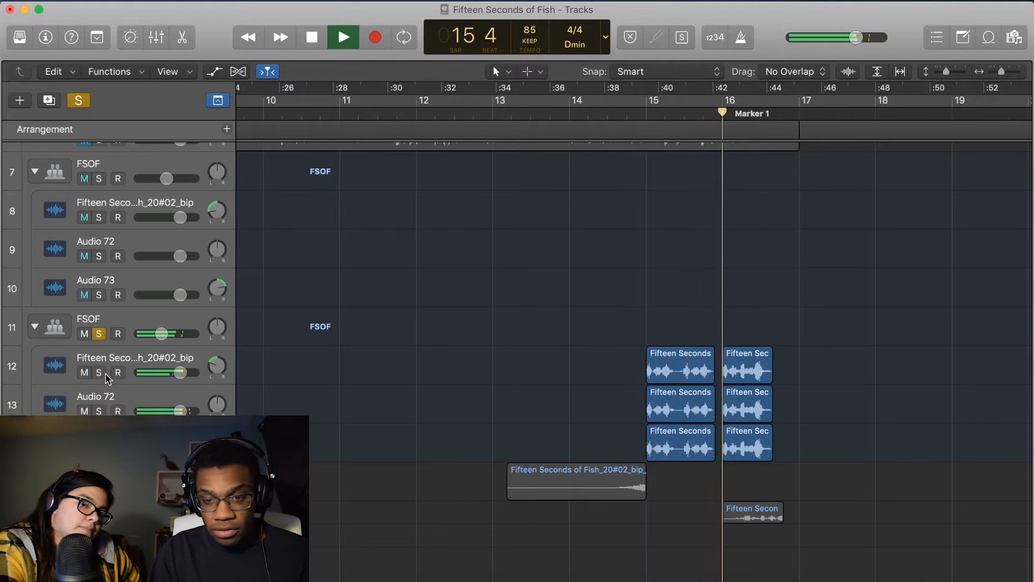
key(space)
scroll(386, 282, up, 10)
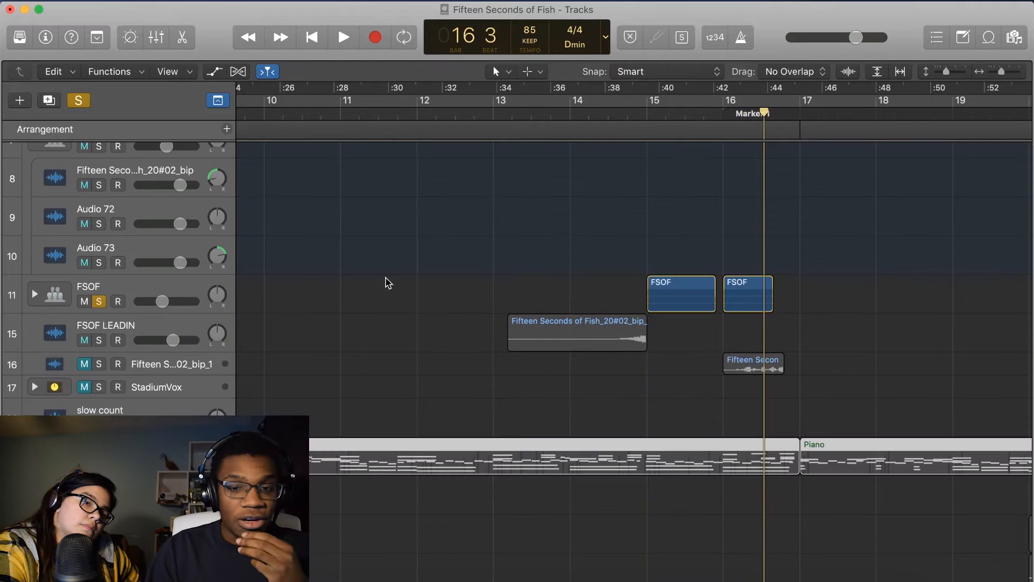
Look through the vocal, FSOF, piano and orchestral regions across the Intro and Full Cinematic sections
scroll(388, 283, right, 2)
scroll(386, 282, right, 2)
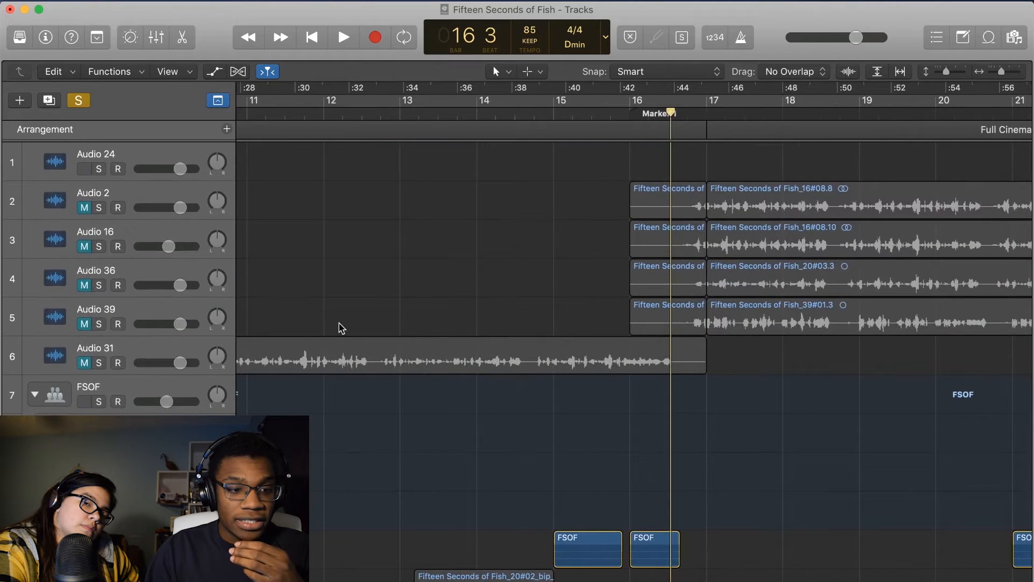
scroll(340, 328, down, 10)
scroll(340, 328, down, 5)
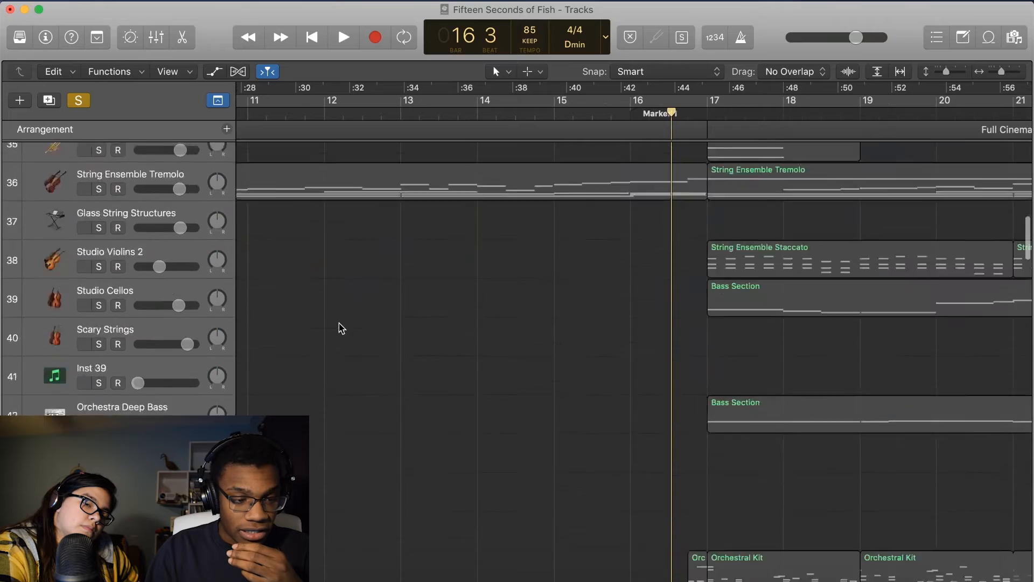
scroll(340, 327, up, 15)
scroll(340, 327, right, 2)
scroll(340, 327, right, 20)
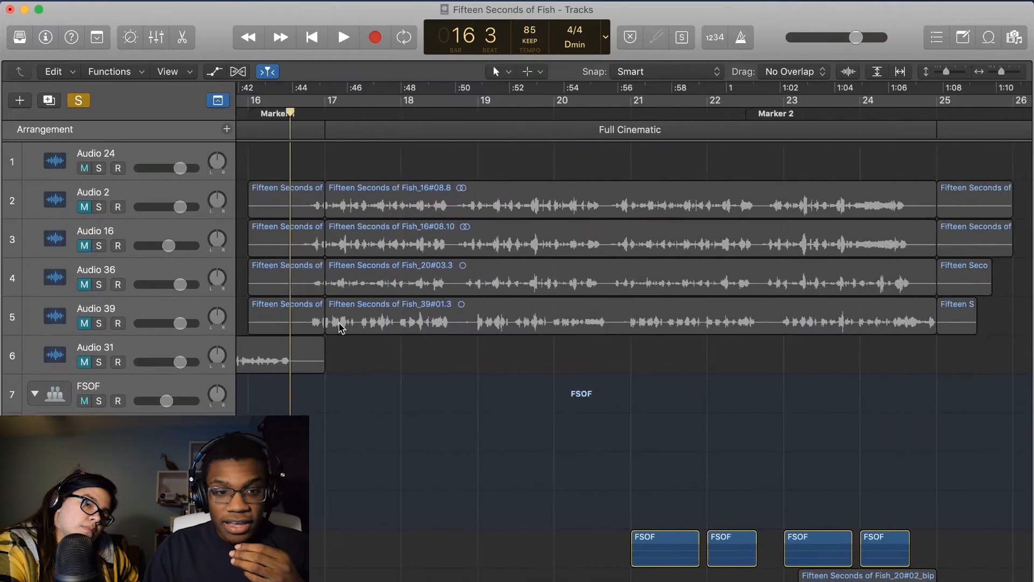
scroll(341, 328, down, 3)
scroll(339, 326, left, 15)
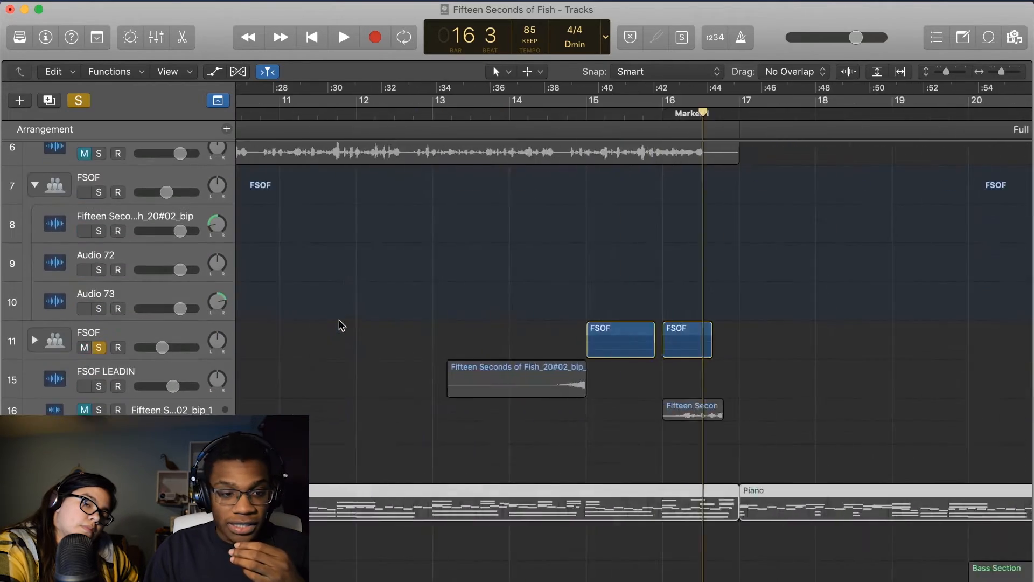
scroll(339, 325, down, 5)
scroll(339, 326, left, 3)
scroll(437, 316, down, 1)
scroll(436, 316, left, 1)
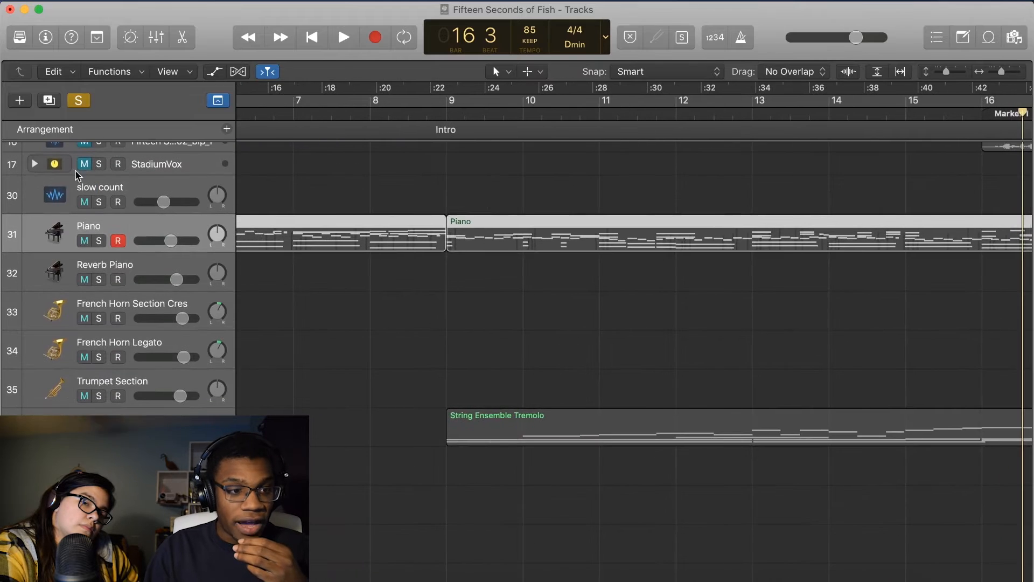
Expand the StadiumVox stack and examine its vocal regions from the Breakdown through the Final Cinematic section
click(35, 163)
scroll(521, 335, right, 15)
scroll(521, 336, down, 4)
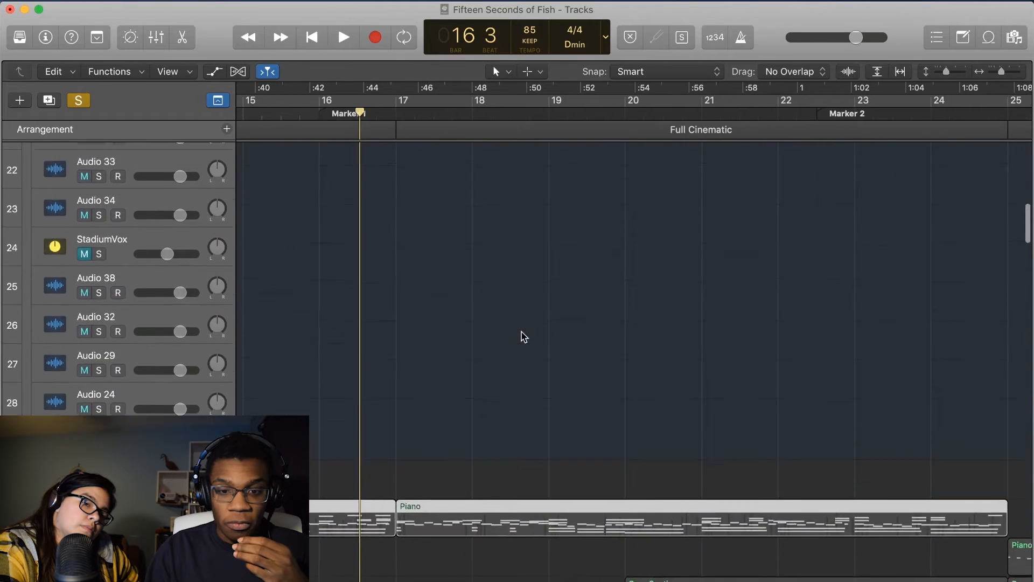
scroll(522, 336, up, 2)
scroll(524, 336, down, 10)
scroll(524, 337, up, 5)
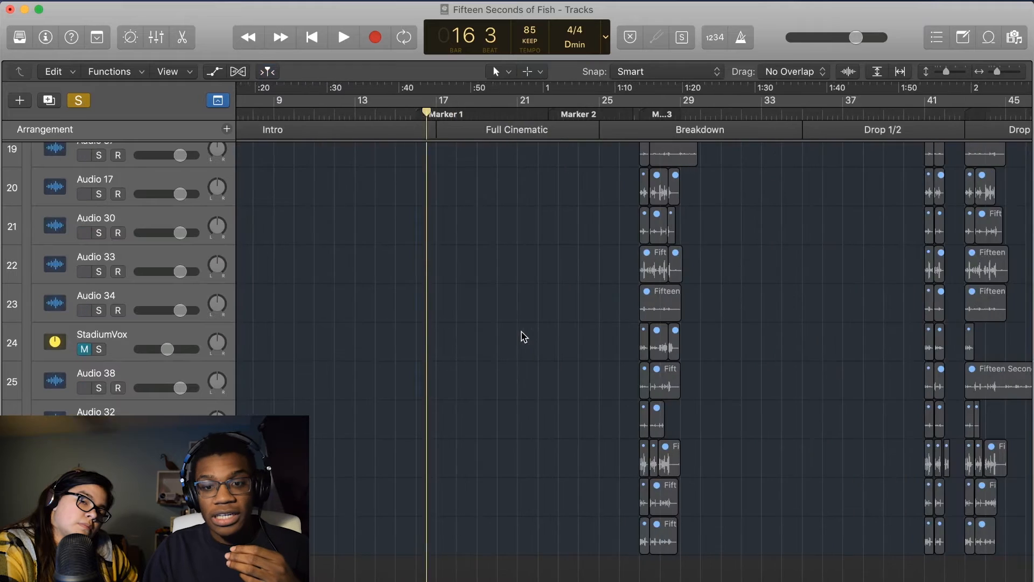
scroll(524, 336, right, 3)
scroll(524, 336, up, 1)
scroll(522, 336, up, 1)
scroll(523, 336, right, 6)
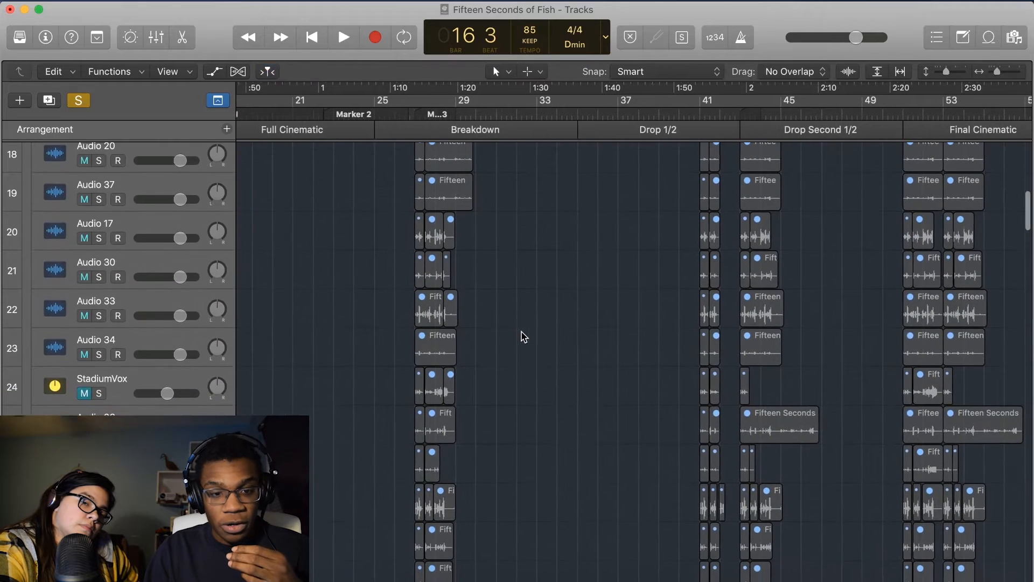
scroll(524, 336, down, 1)
scroll(472, 257, right, 1)
scroll(472, 257, down, 1)
scroll(471, 257, up, 3)
scroll(471, 255, up, 2)
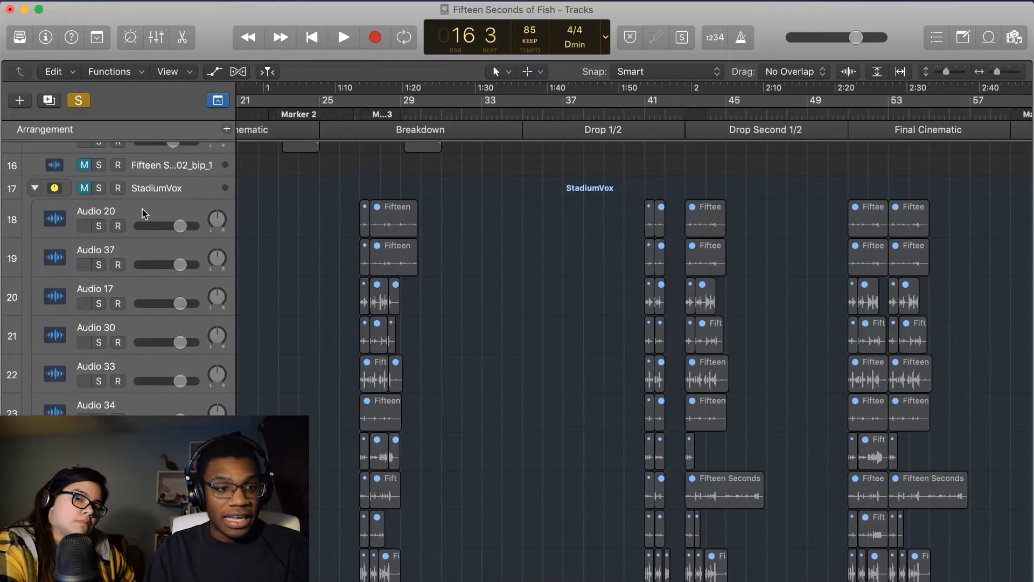
Solo the Audio 20 track in the StadiumVox stack
click(100, 226)
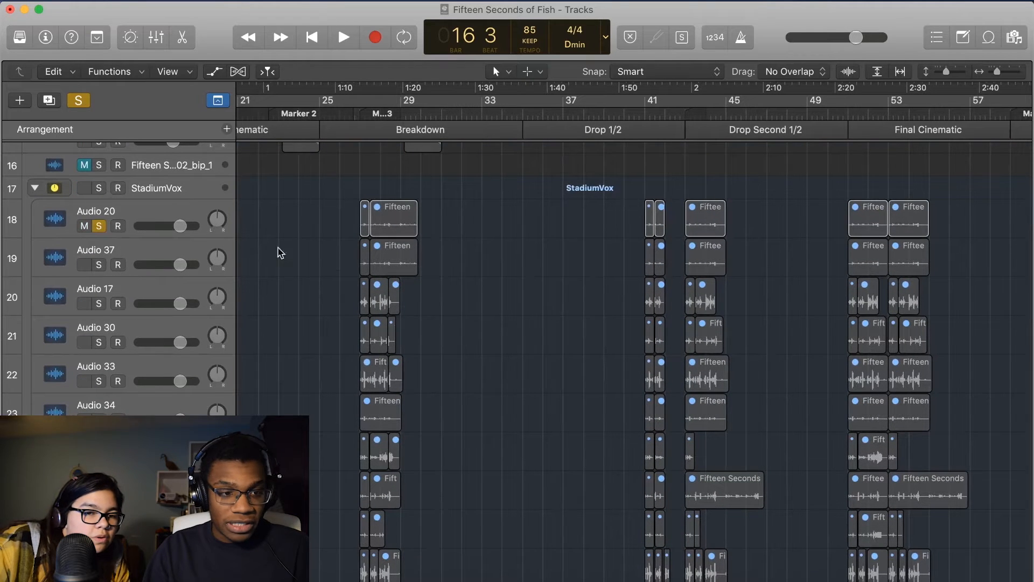
scroll(447, 303, down, 6)
scroll(379, 344, up, 2)
scroll(92, 243, up, 3)
Solo the Audio 33 track, play its vocal region from bar 27, and turn the solo off
click(98, 329)
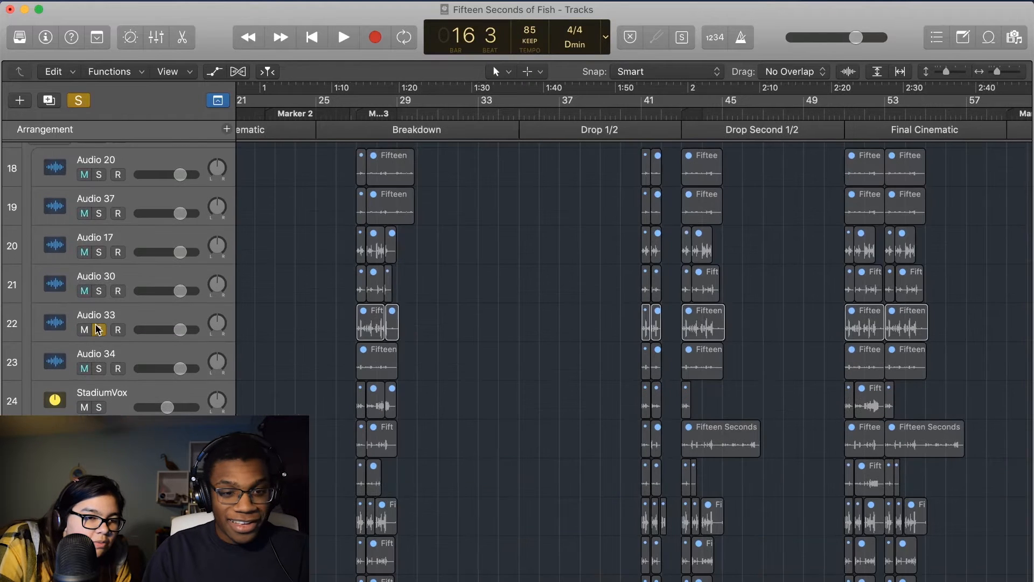
scroll(388, 285, up, 2)
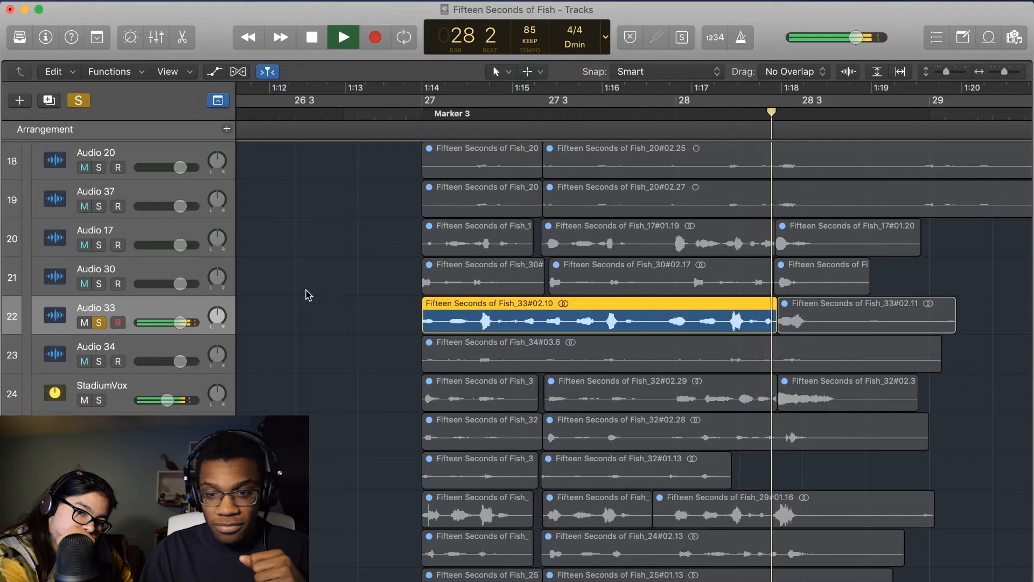
key(space)
click(99, 323)
scroll(372, 264, up, 2)
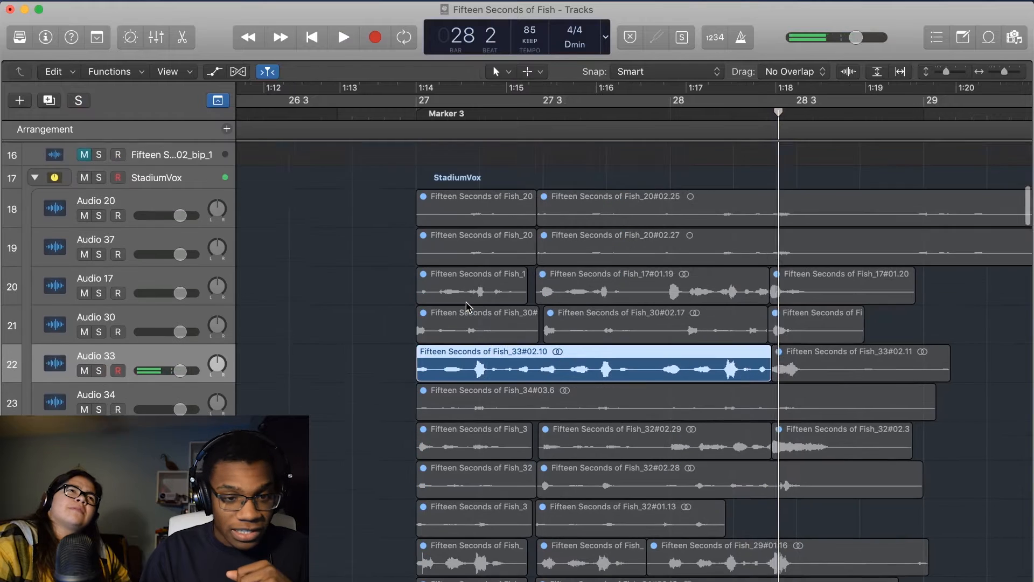
Mute the Audio 33 track and collapse the StadiumVox stack
scroll(372, 264, down, 5)
scroll(371, 264, up, 2)
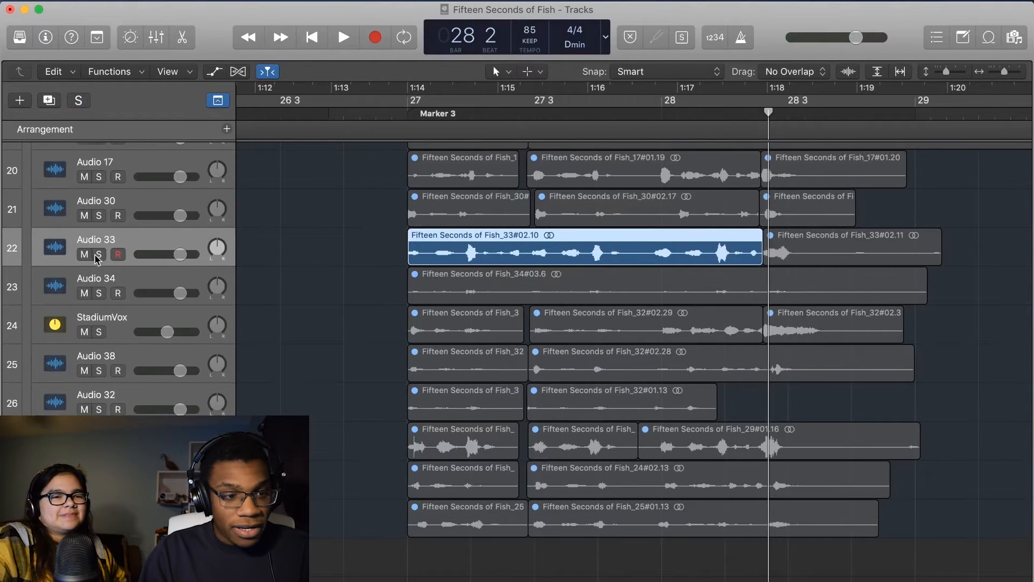
click(99, 255)
scroll(34, 198, up, 3)
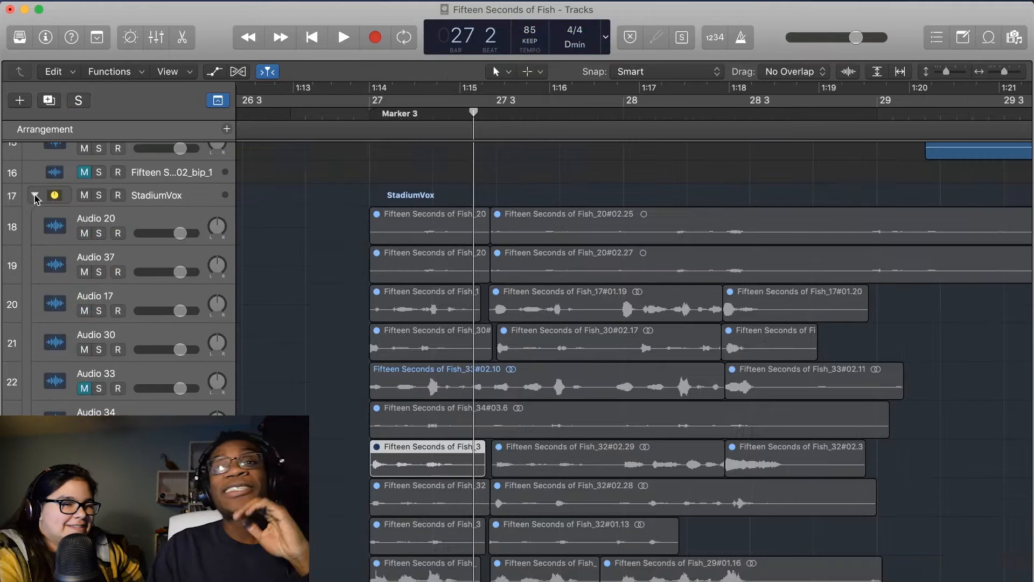
click(33, 198)
Look back over the orchestral and FSOF regions in the Full Cinematic section
scroll(302, 201, up, 1)
scroll(303, 201, left, 5)
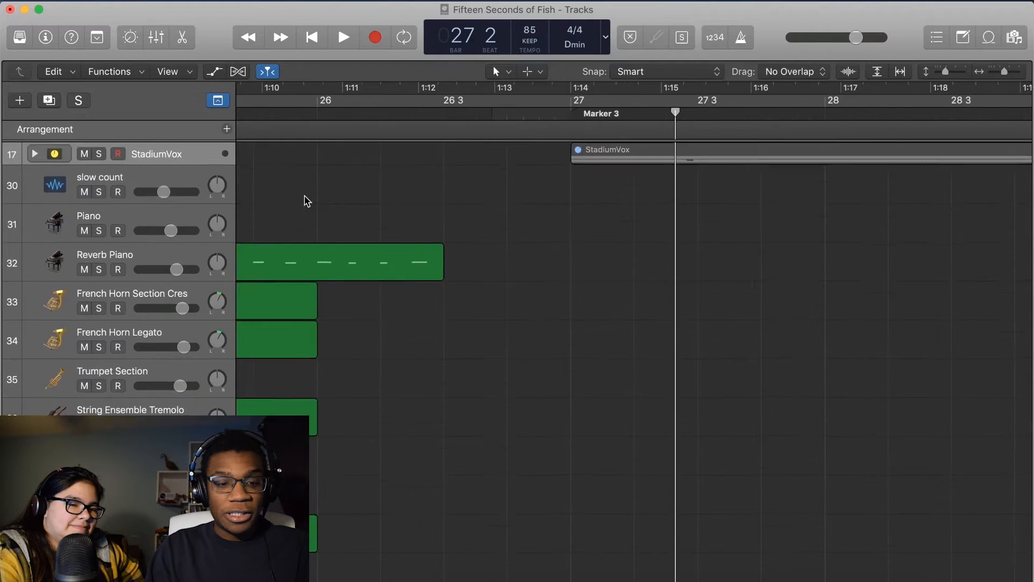
scroll(303, 201, down, 5)
scroll(304, 200, left, 6)
scroll(302, 200, up, 10)
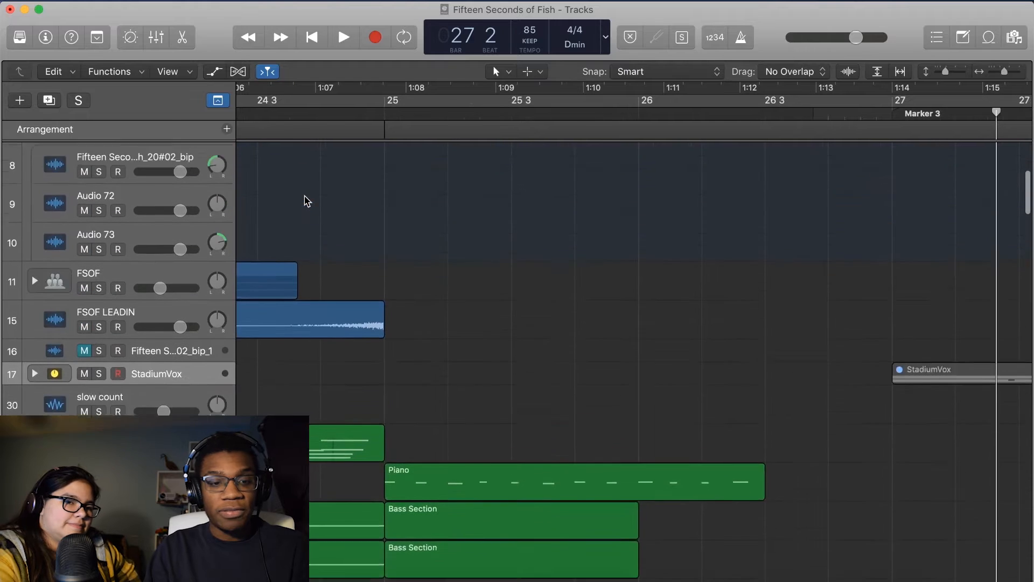
scroll(303, 188, down, 3)
scroll(305, 188, down, 3)
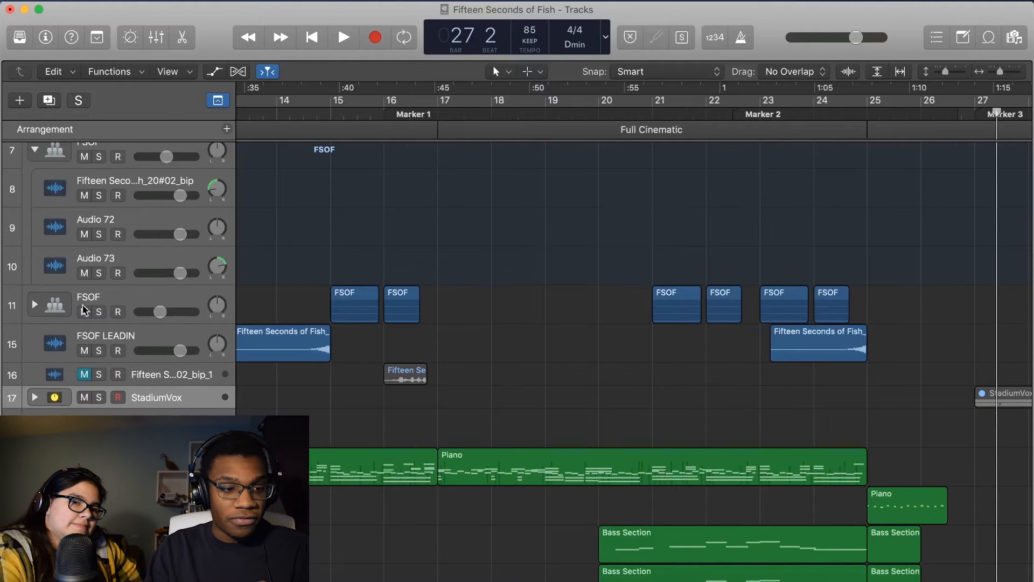
Expand the second FSOF stack, play its vocals from bar 15 with the stack soloed, stop playback and turn the solo off
click(36, 304)
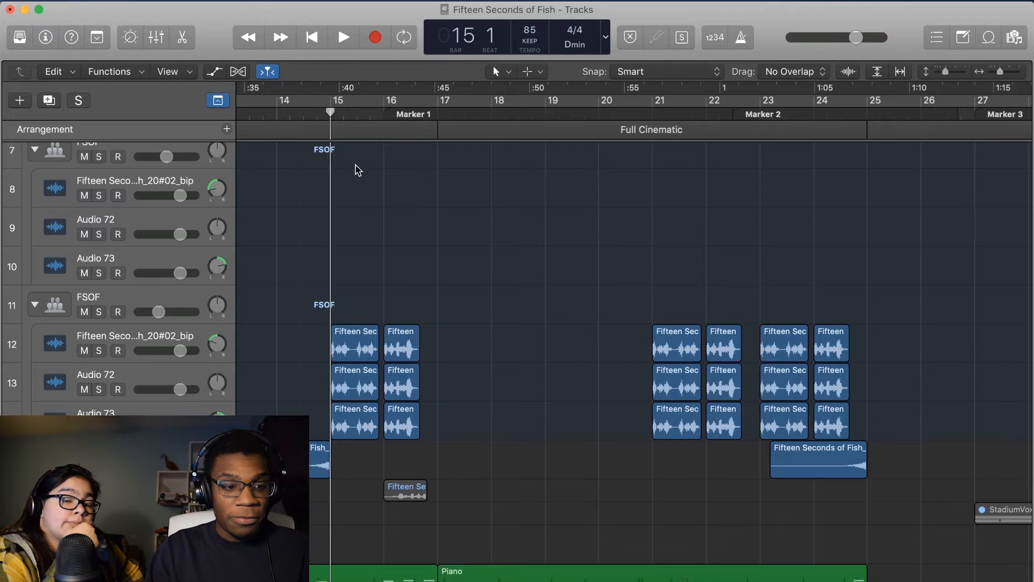
key(space)
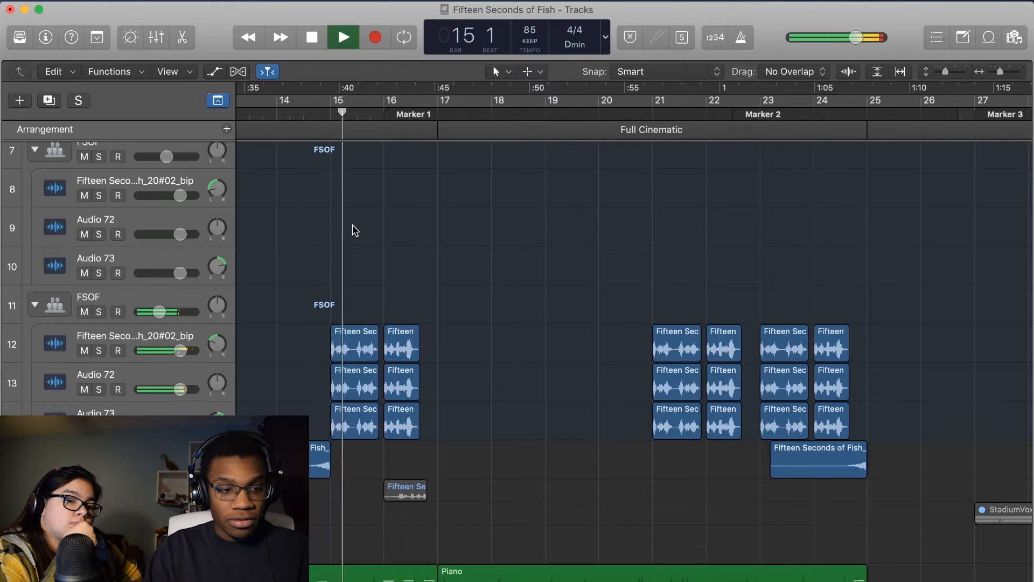
key(s)
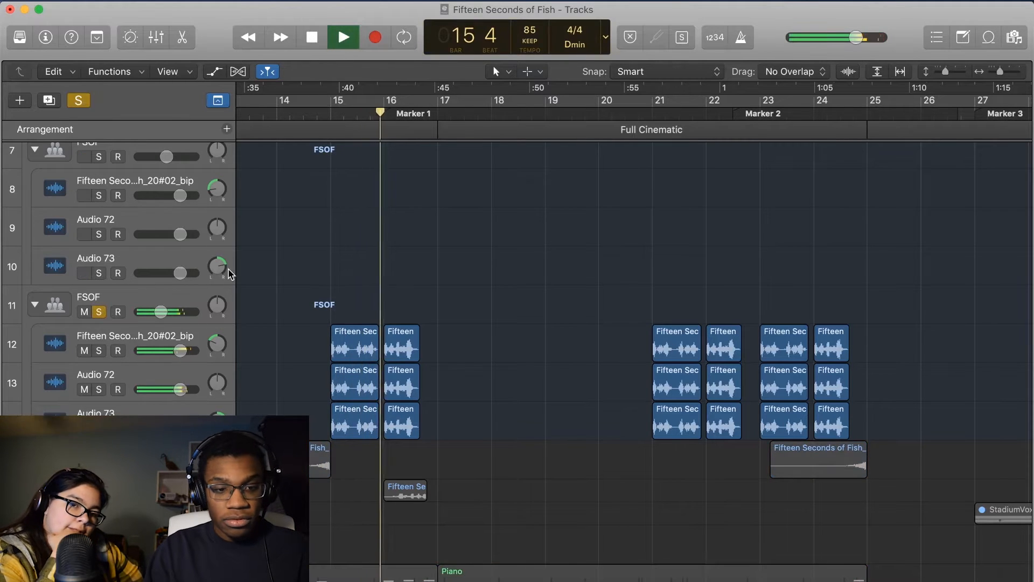
key(space)
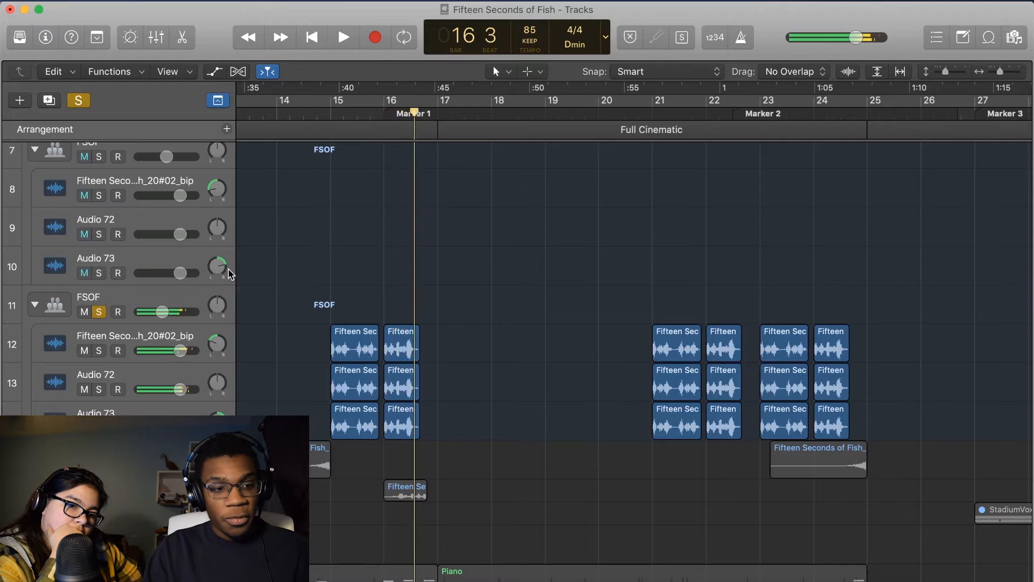
key(s)
Place the playhead at bar 23 near Marker 2 and play a brief passage of the Full Cinematic section
scroll(464, 321, down, 5)
scroll(465, 321, right, 2)
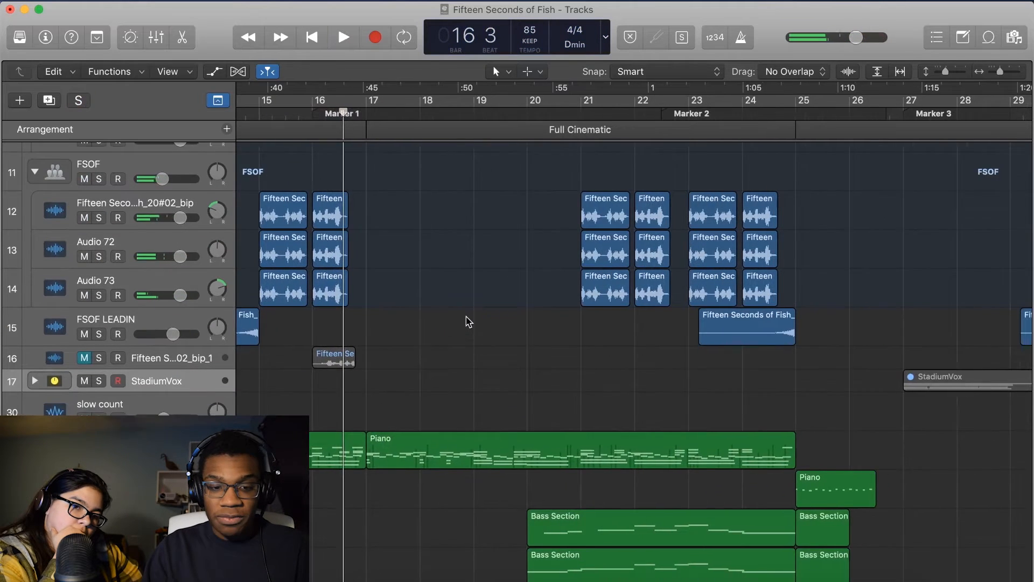
scroll(466, 321, down, 5)
scroll(466, 321, up, 3)
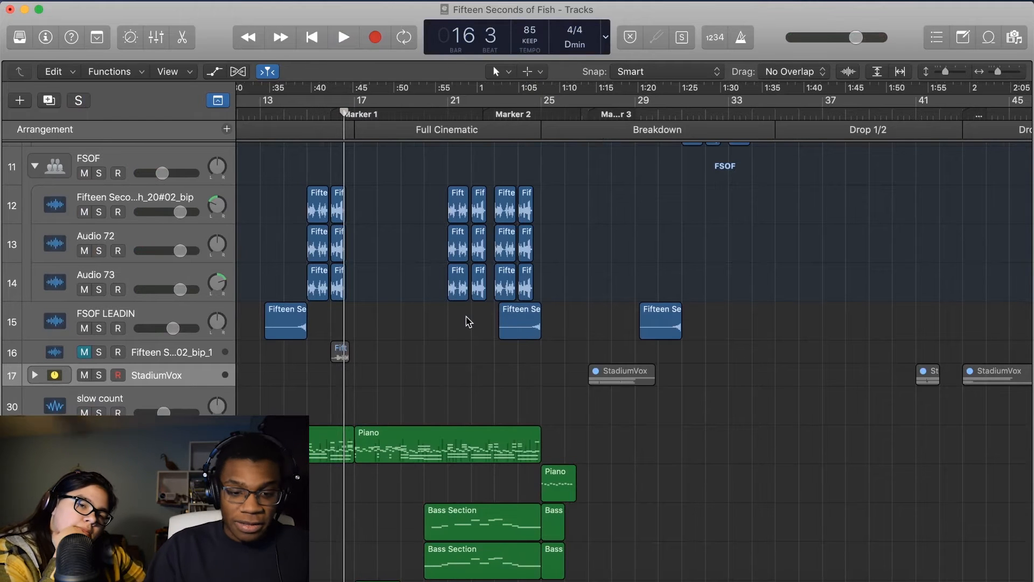
scroll(487, 341, down, 5)
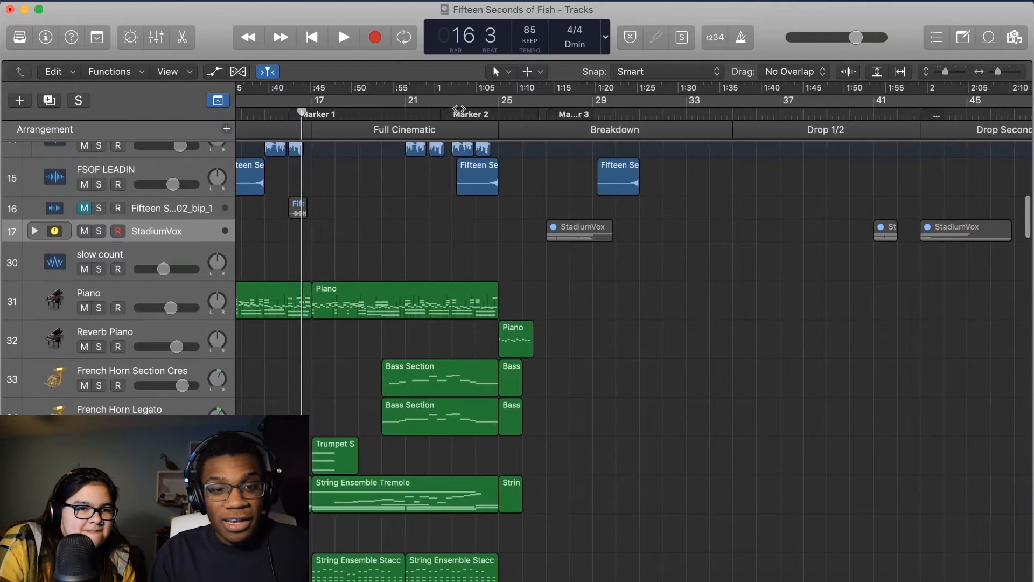
click(455, 110)
scroll(525, 237, right, 3)
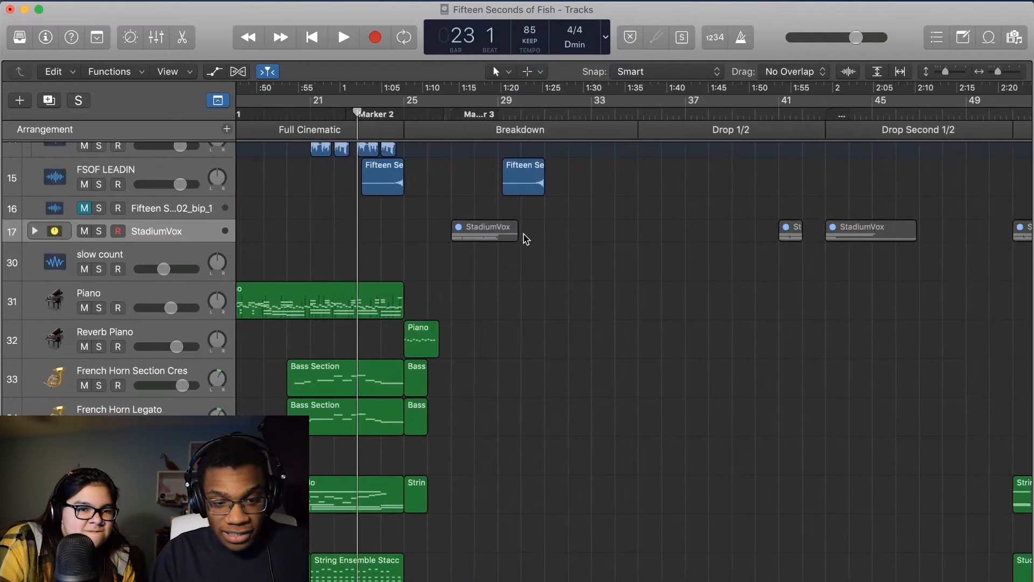
scroll(526, 238, down, 1)
key(space)
key(space)
scroll(493, 279, left, 3)
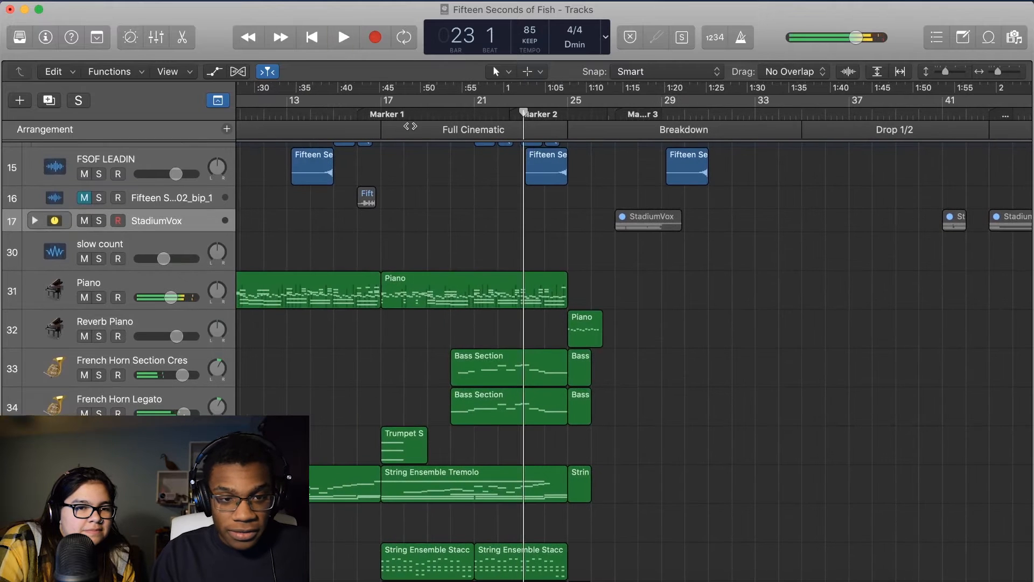
Play the Full Cinematic section from bar 17 and briefly toggle solo on the Trumpet Section track
click(377, 115)
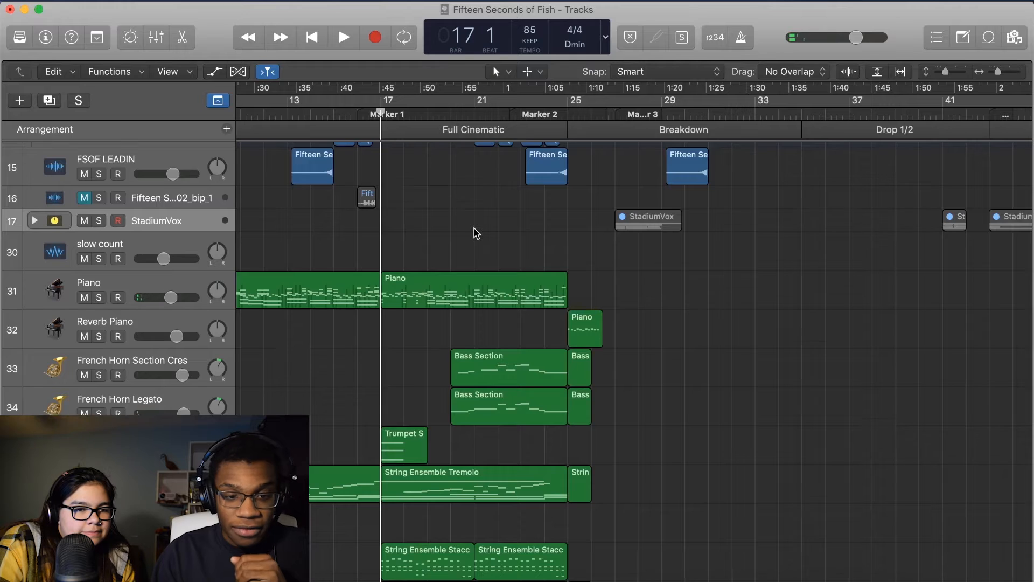
scroll(476, 233, down, 5)
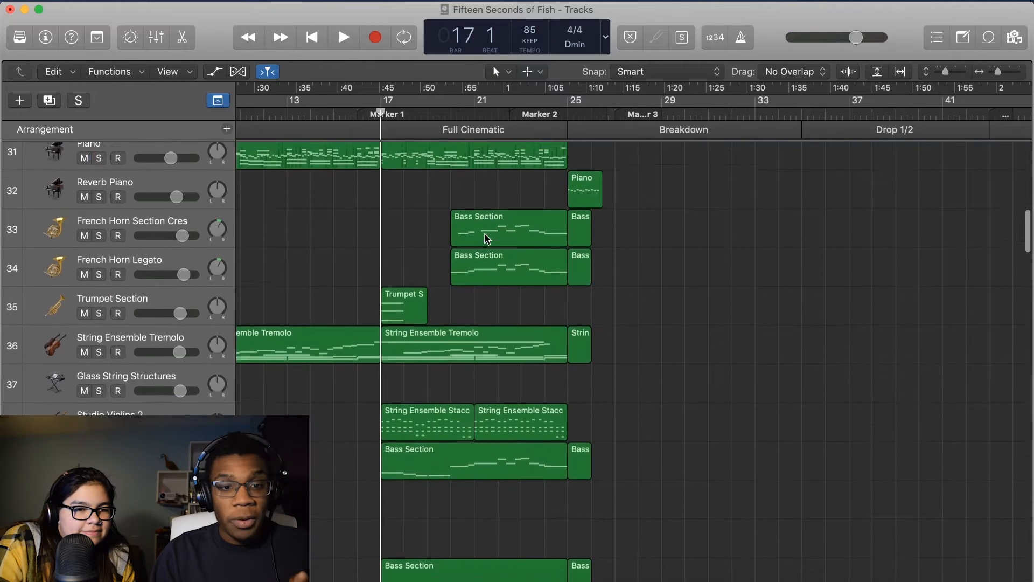
scroll(487, 239, up, 1)
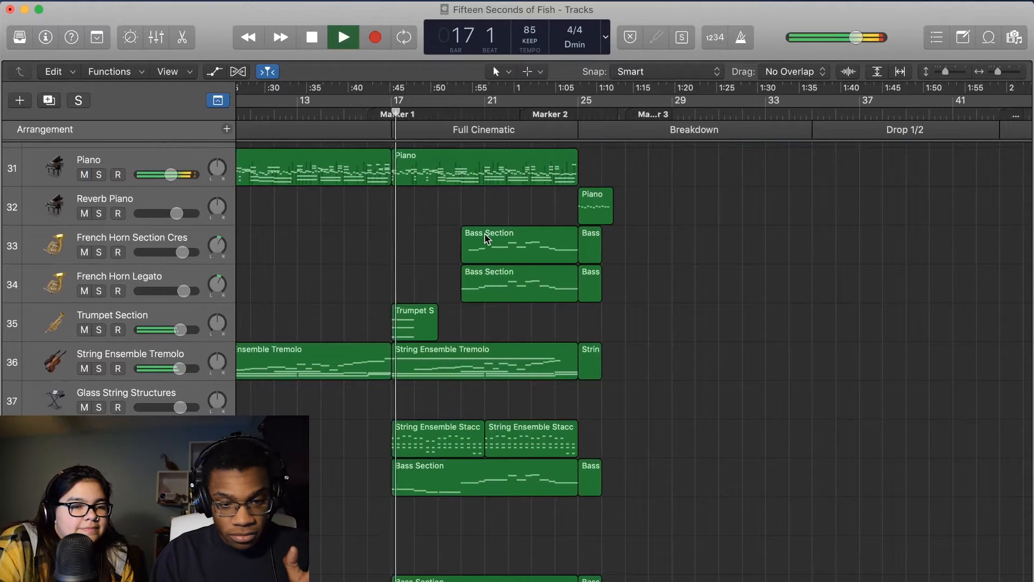
click(99, 330)
click(99, 331)
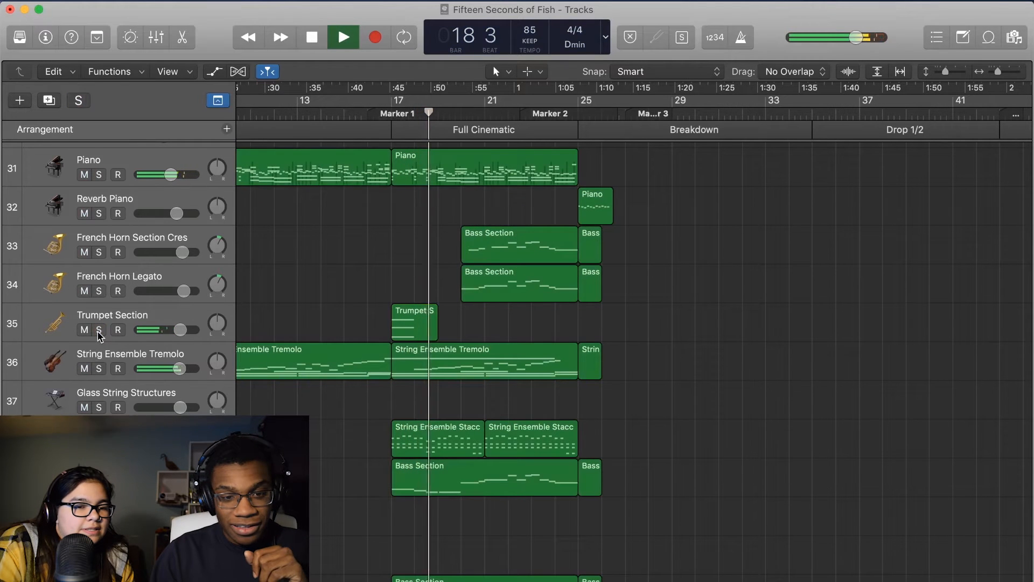
Replay from bar 16 with the Trumpet Section soloed for its region, turn the solo off and stop playback
click(368, 113)
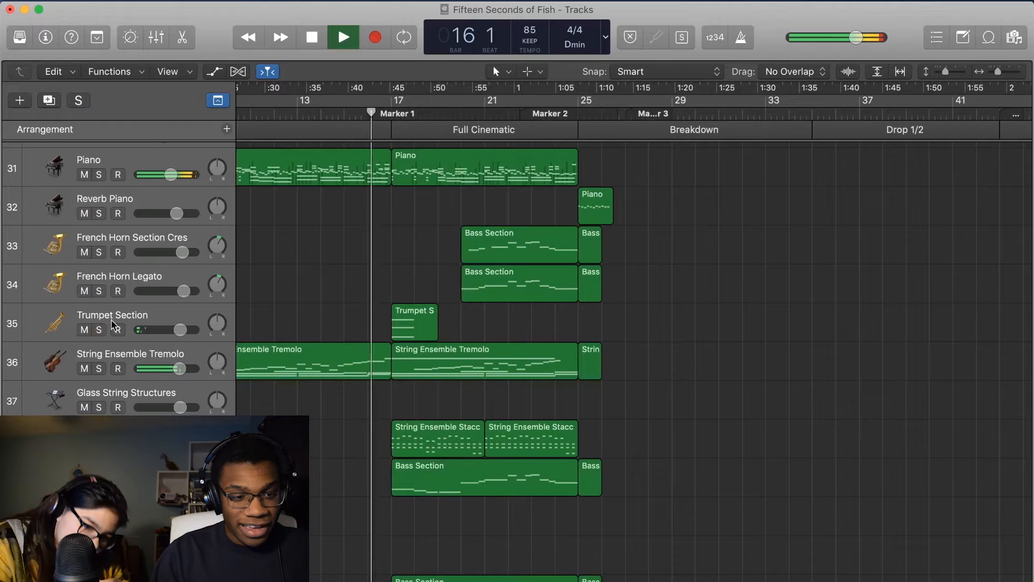
click(100, 329)
click(99, 329)
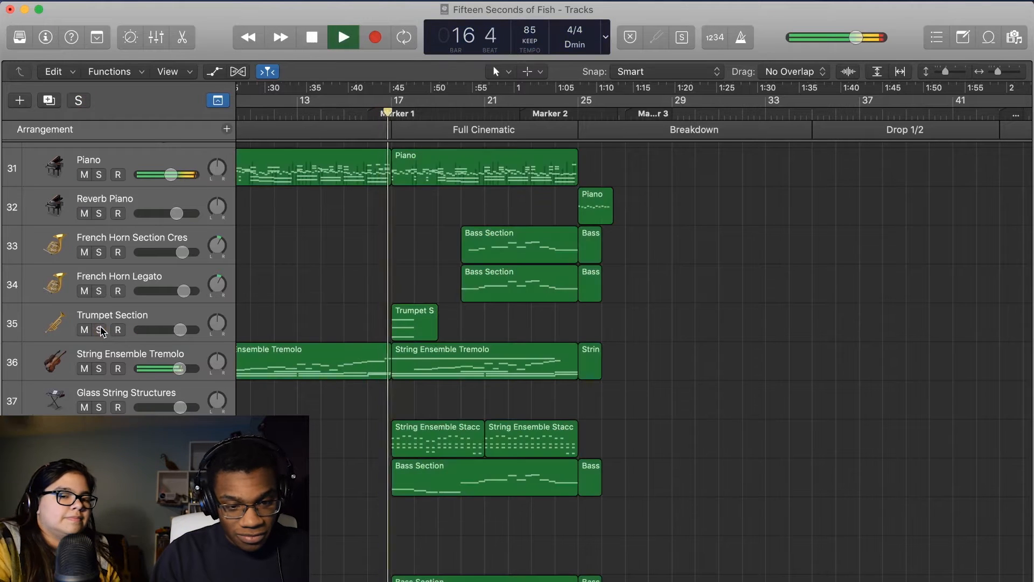
click(101, 331)
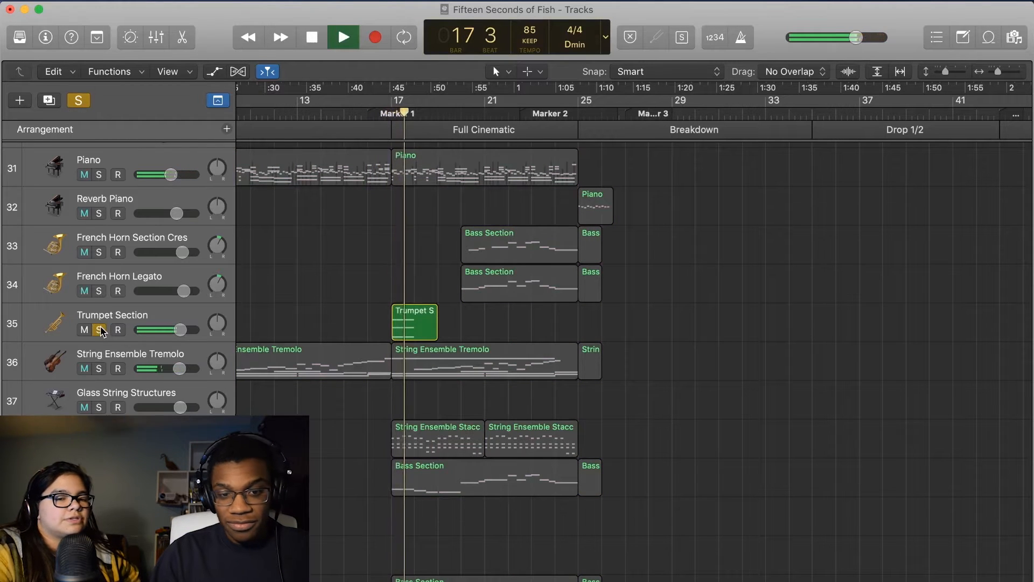
click(99, 330)
scroll(365, 277, down, 3)
key(space)
Select the String Ensemble Tremolo region in Full Cinematic, solo its track and return the playhead to bar 17
click(411, 263)
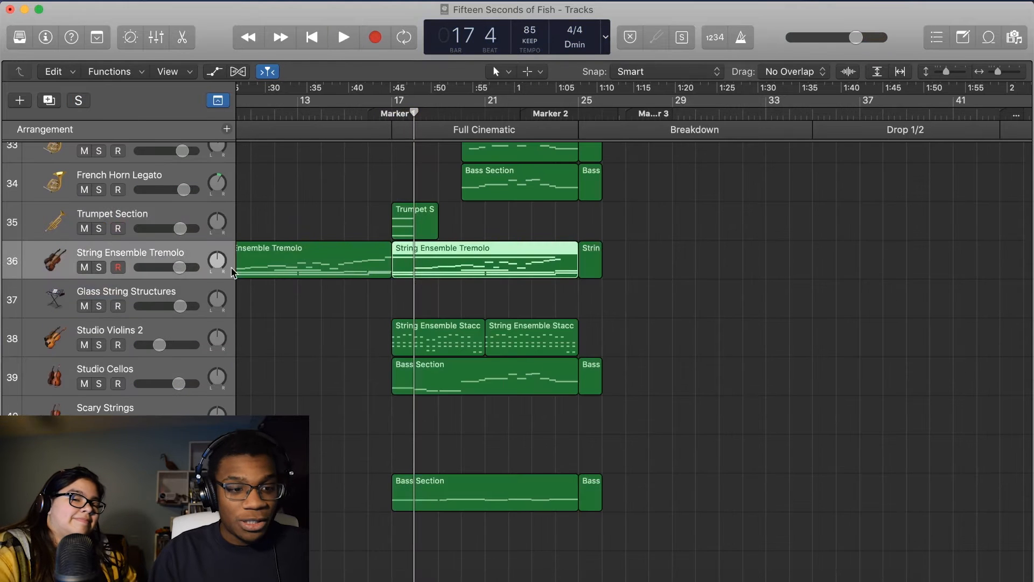
click(99, 268)
click(392, 113)
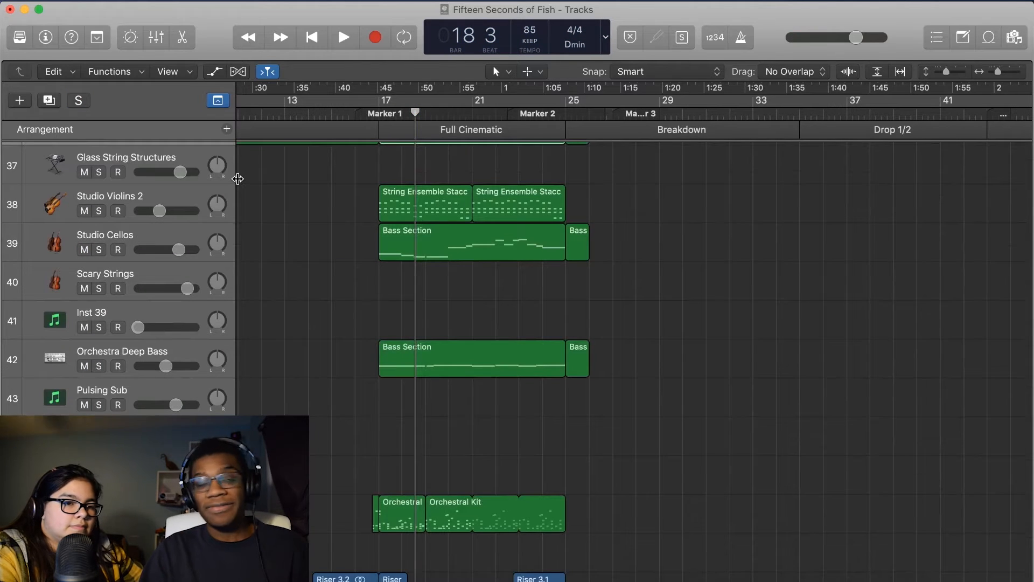
Solo the Orchestra Deep Bass track, play its Bass Section region from bar 17, stop playback and turn the solo off
click(99, 366)
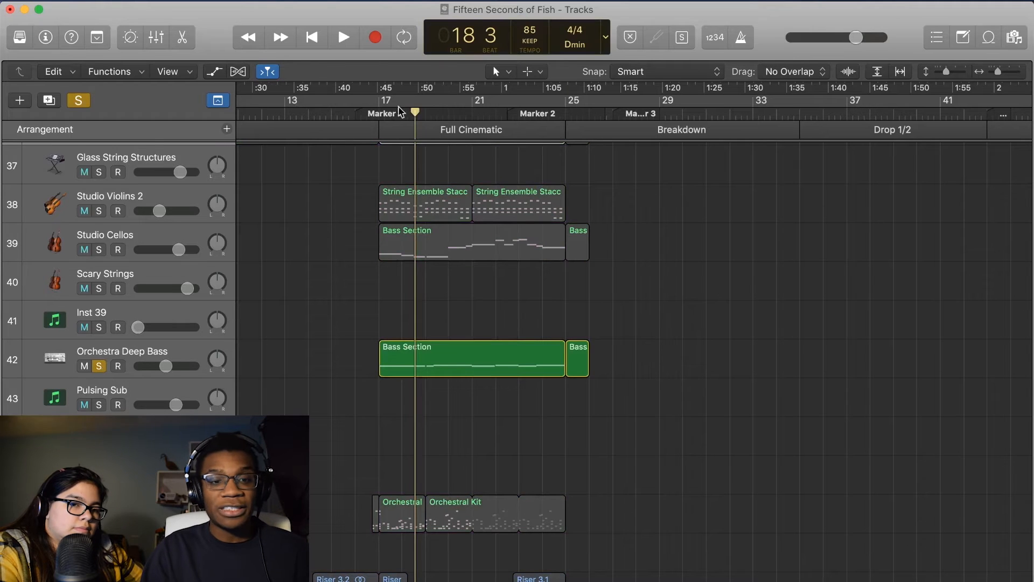
click(370, 112)
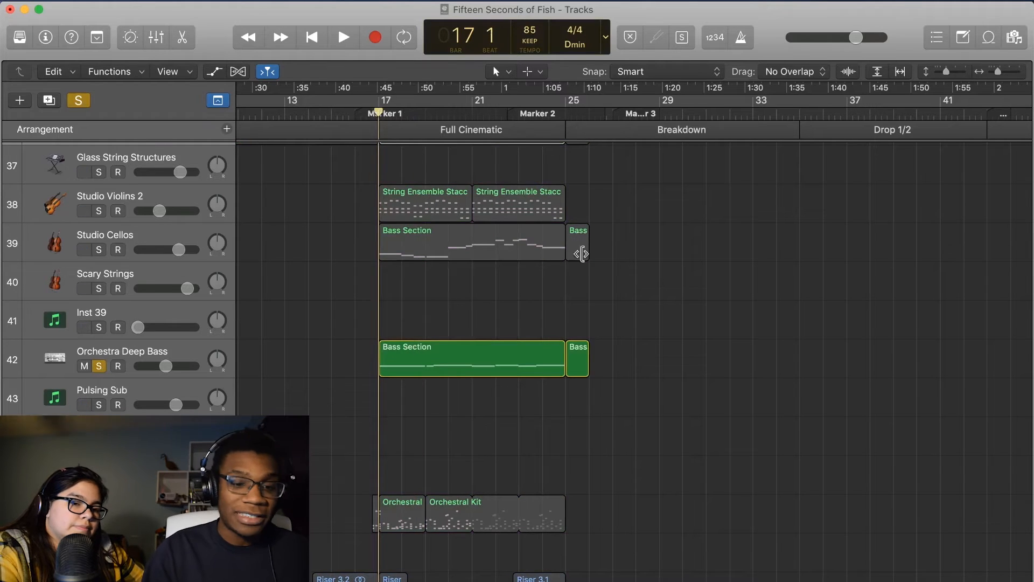
key(space)
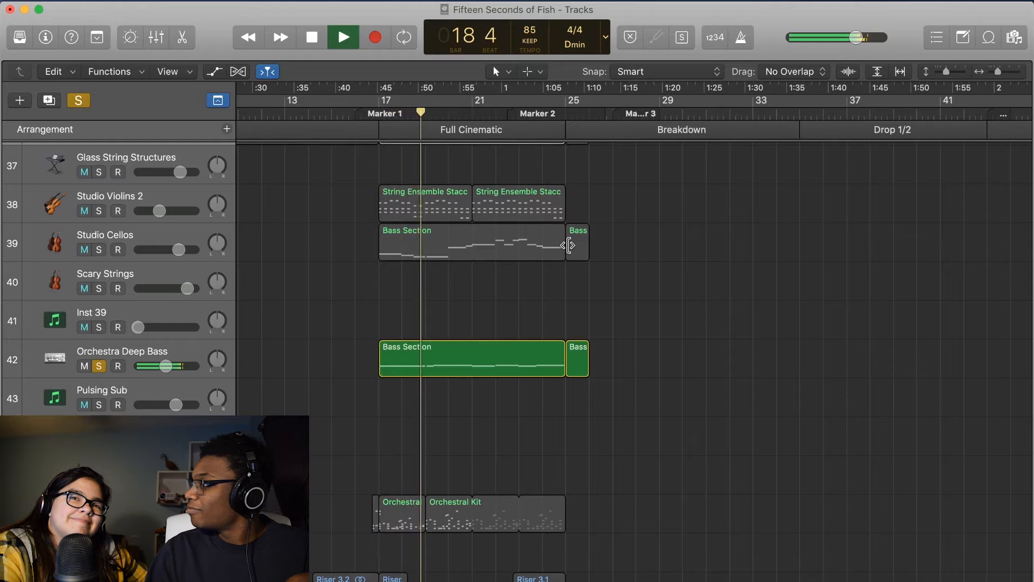
key(space)
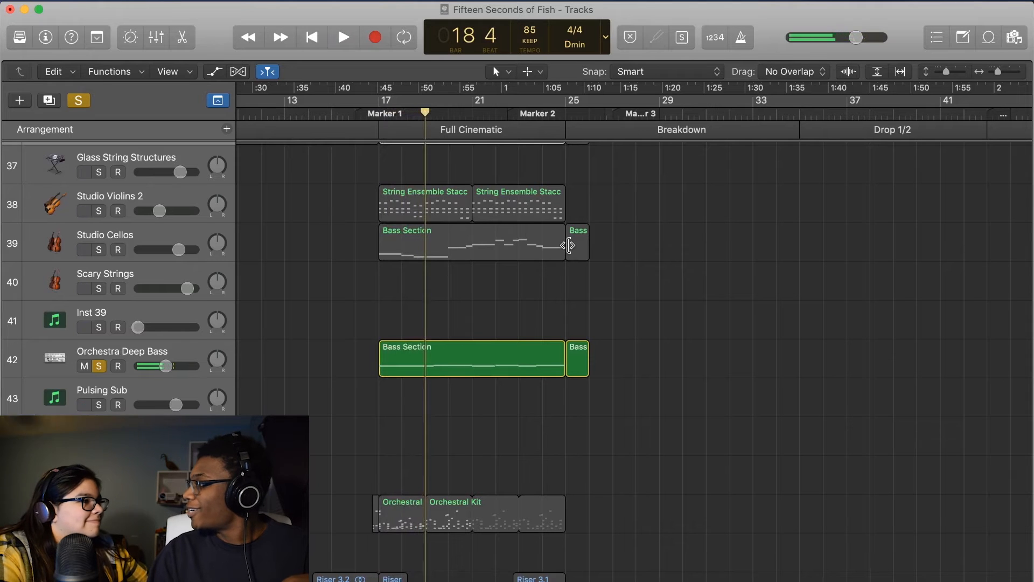
click(98, 366)
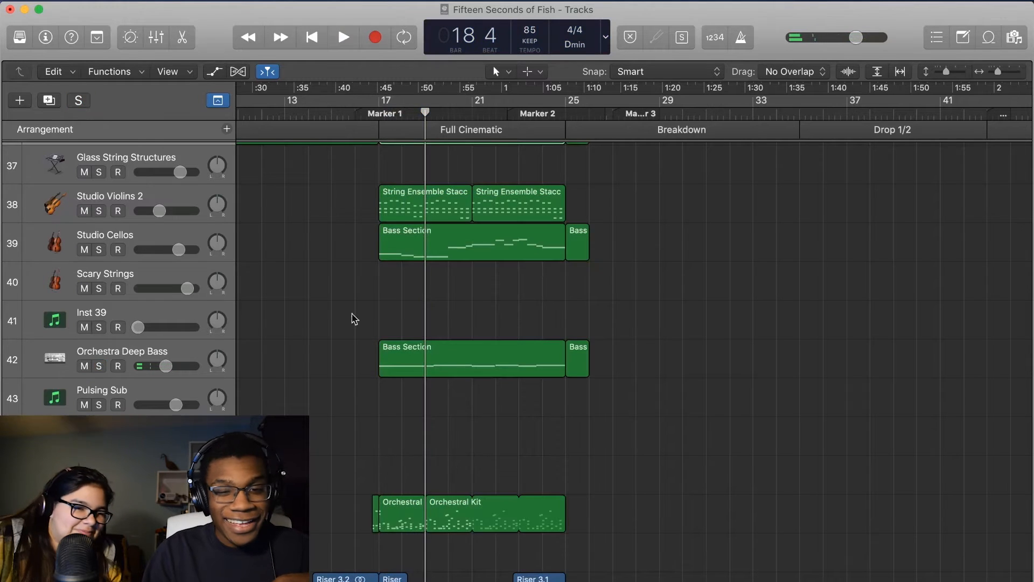
Play the transition from the end of the Full Cinematic section into the Breakdown
scroll(526, 307, right, 5)
scroll(528, 309, up, 3)
scroll(528, 309, up, 10)
click(355, 113)
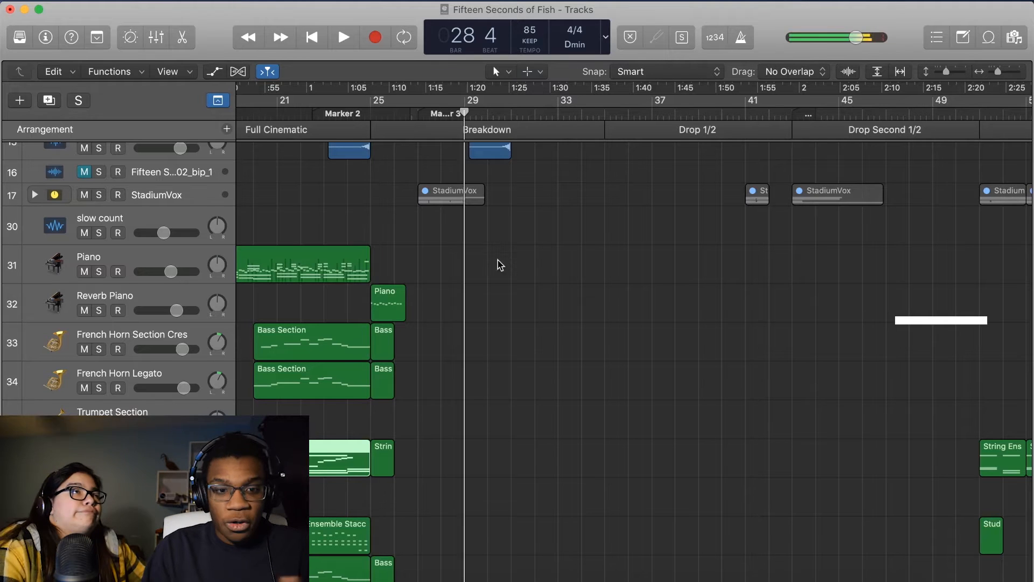
Look through the vocal, guitar and drum tracks around the Breakdown, ending on the AcousticKick regions near bar 28
scroll(508, 256, up, 10)
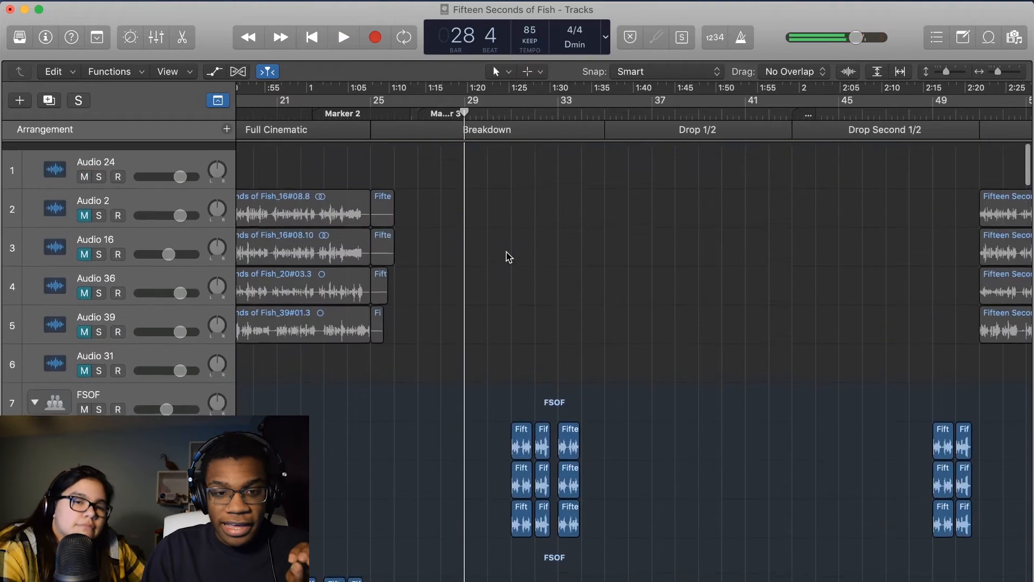
scroll(508, 256, down, 6)
scroll(508, 257, down, 20)
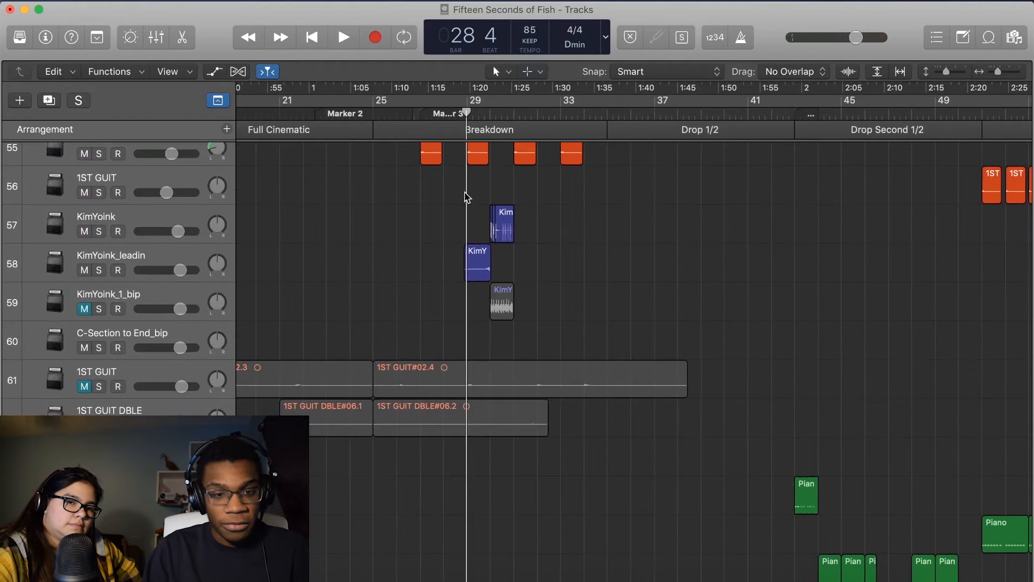
scroll(466, 197, down, 5)
scroll(466, 197, down, 12)
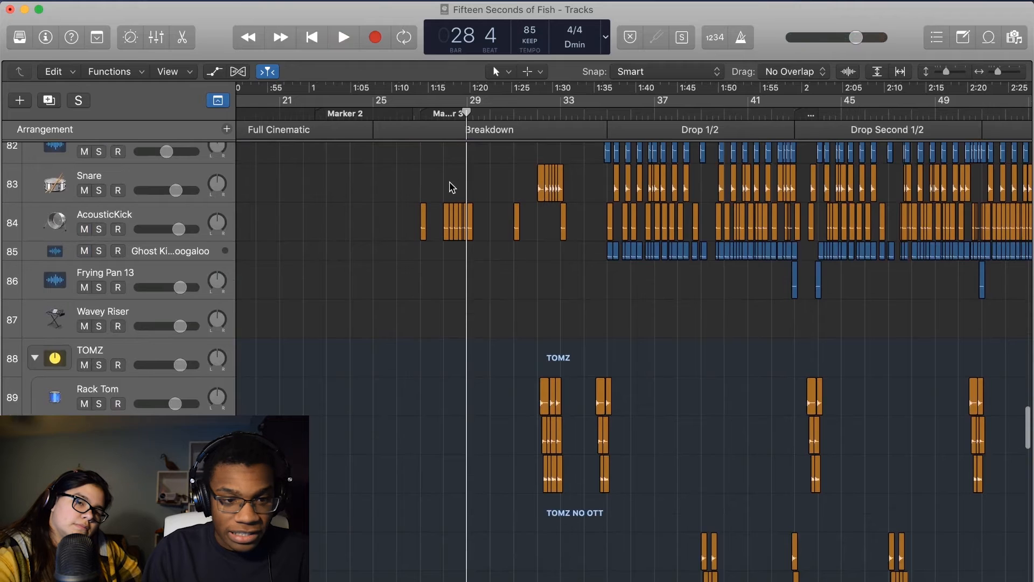
scroll(452, 187, up, 5)
scroll(452, 188, up, 1)
scroll(452, 188, right, 15)
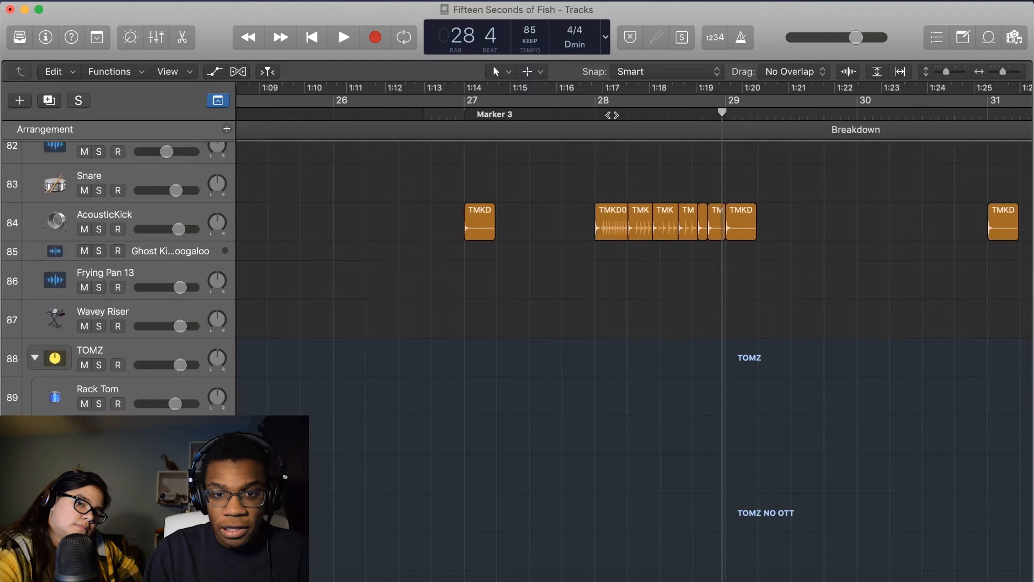
Show the AcousticKick track's Cutoff Frequency automation, play its kick roll from bar 28, stop playback and hide the automation
click(587, 118)
click(154, 215)
key(a)
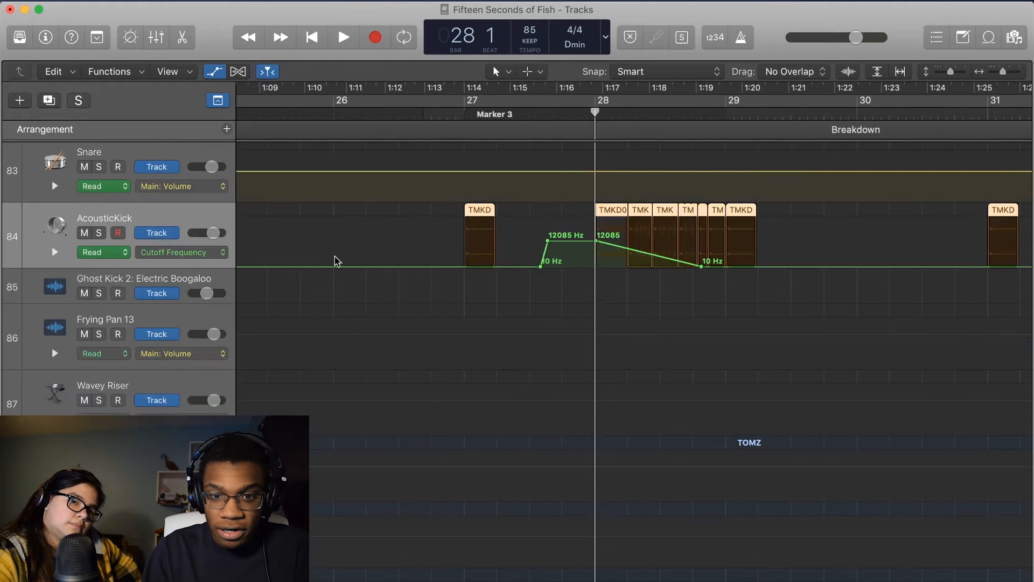
key(space)
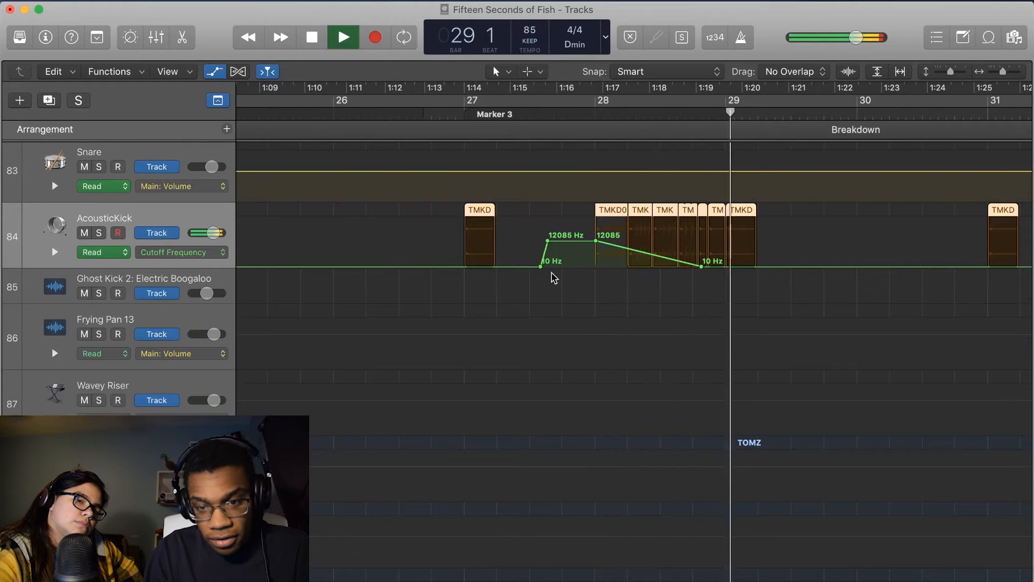
key(space)
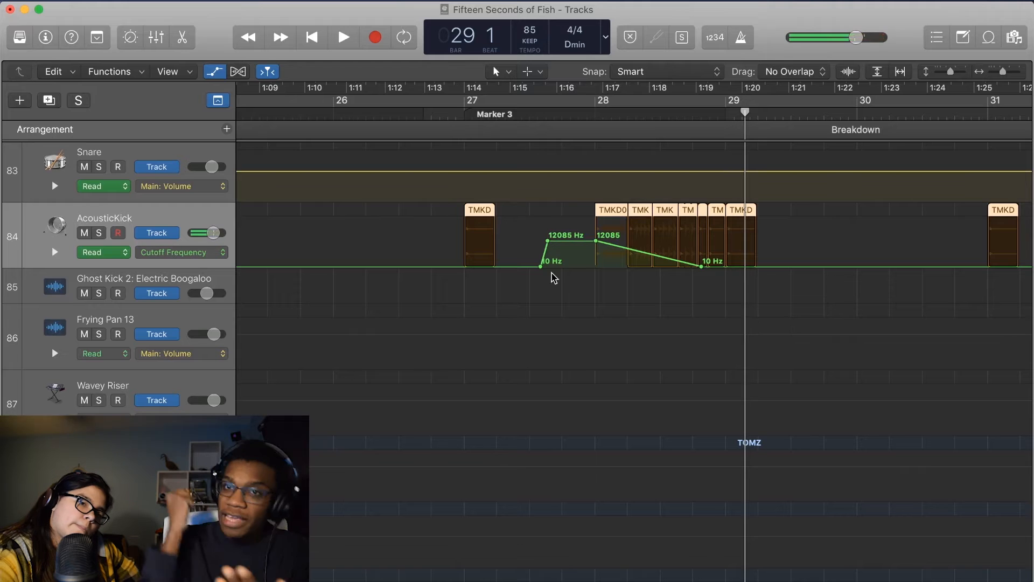
click(214, 71)
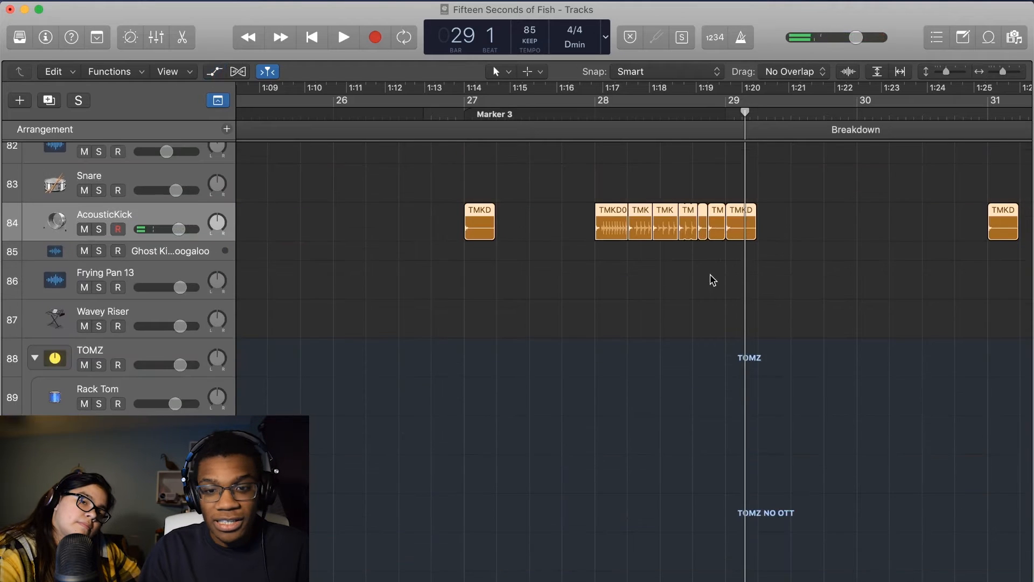
Find the Theatrical Chord Builder track in the Midi Buildups stack and solo it
scroll(711, 279, right, 8)
scroll(712, 279, up, 2)
scroll(711, 279, up, 15)
scroll(711, 280, right, 3)
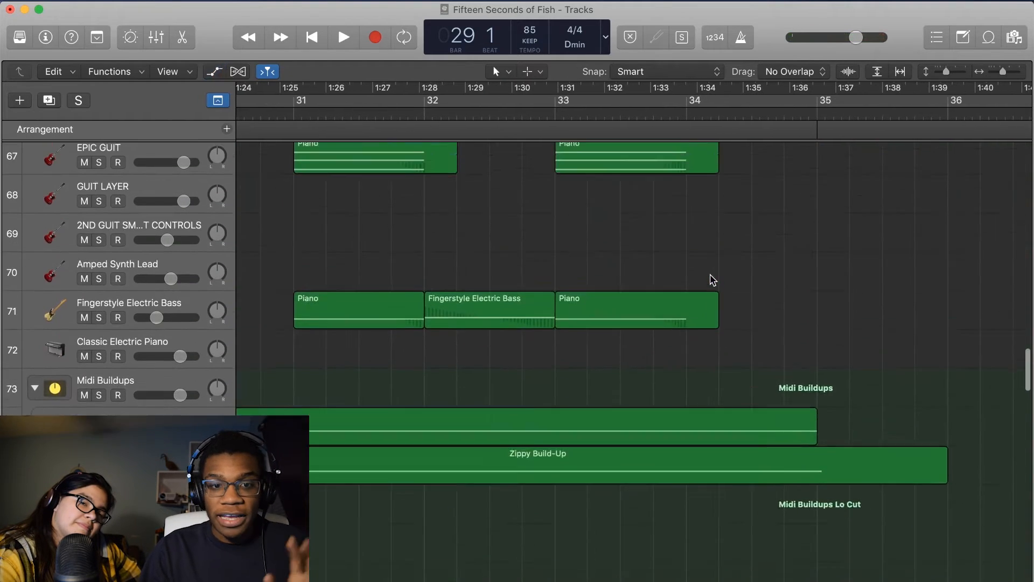
scroll(712, 280, down, 10)
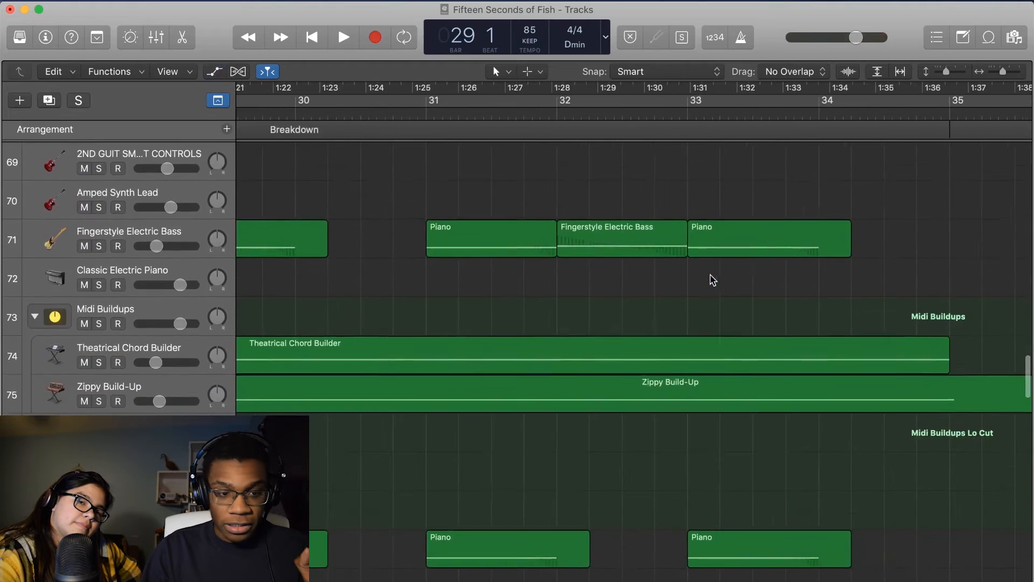
click(265, 347)
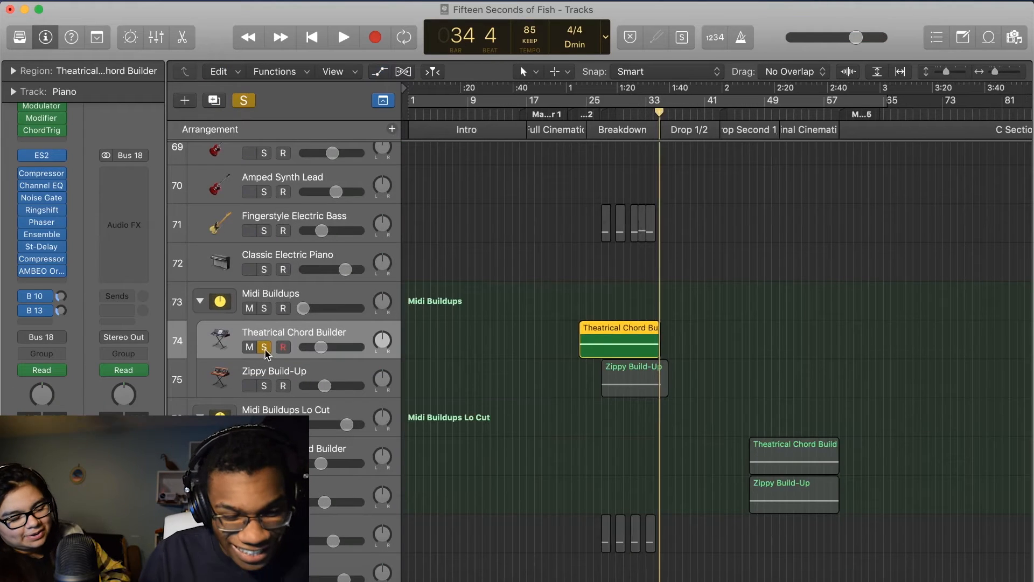
Unsolo the Theatrical Chord Builder track and play the full mix into the start of Drop 1/2
click(265, 347)
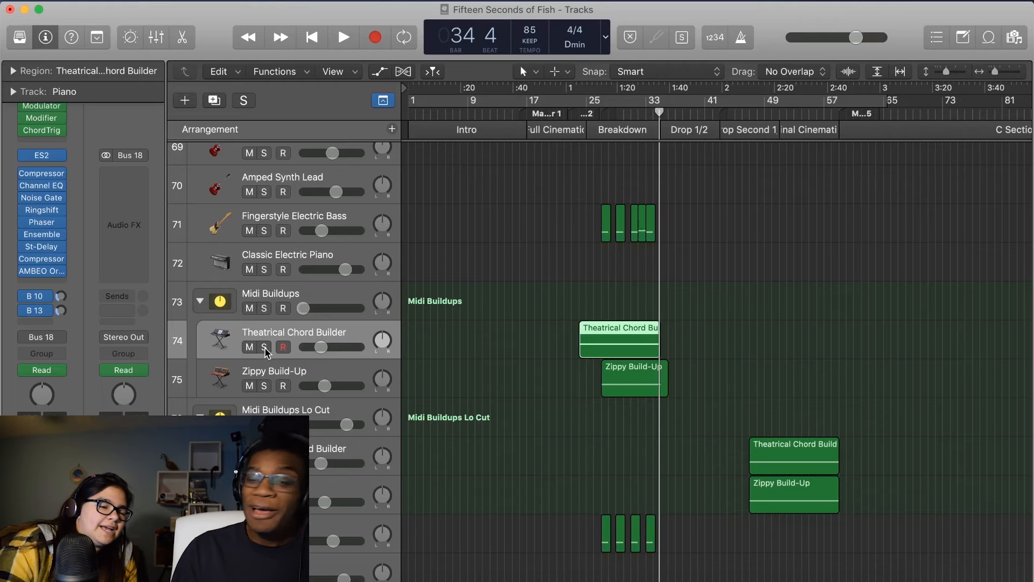
key(space)
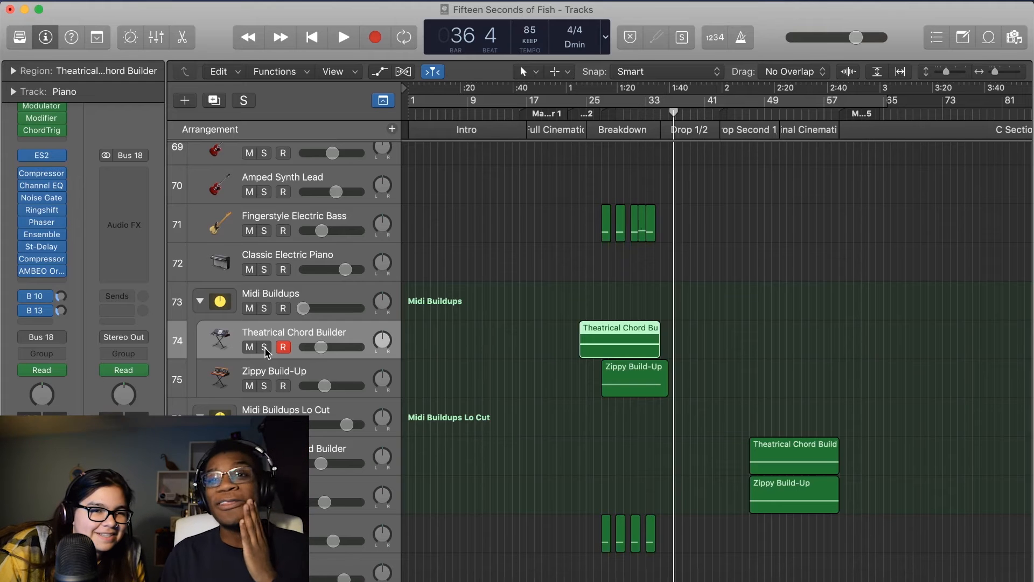
Find the 808 base no pitch track's first region in Drop 1/2, view its Massive synth settings and close the plug-in
scroll(723, 243, up, 5)
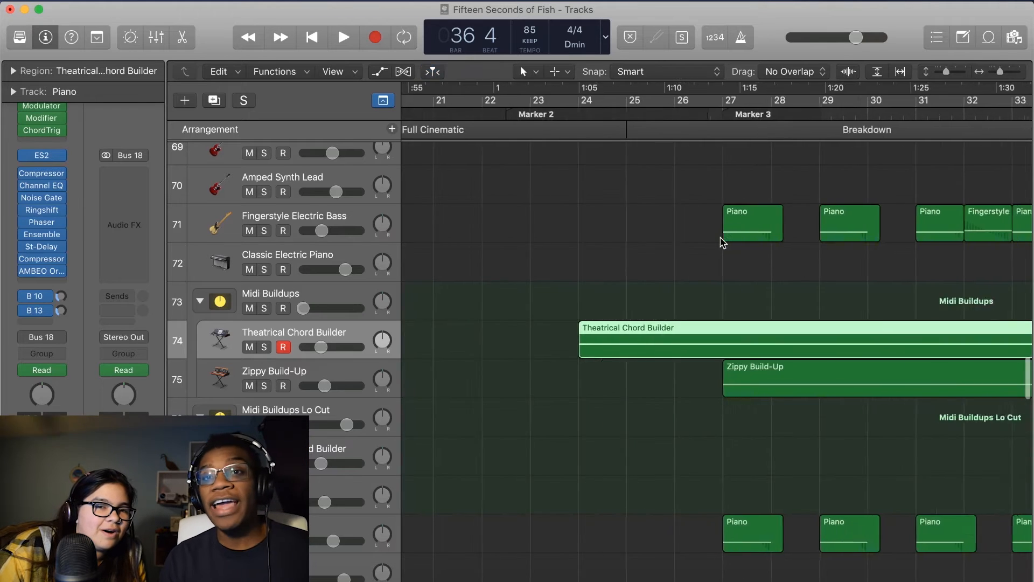
scroll(723, 243, right, 10)
scroll(723, 243, down, 12)
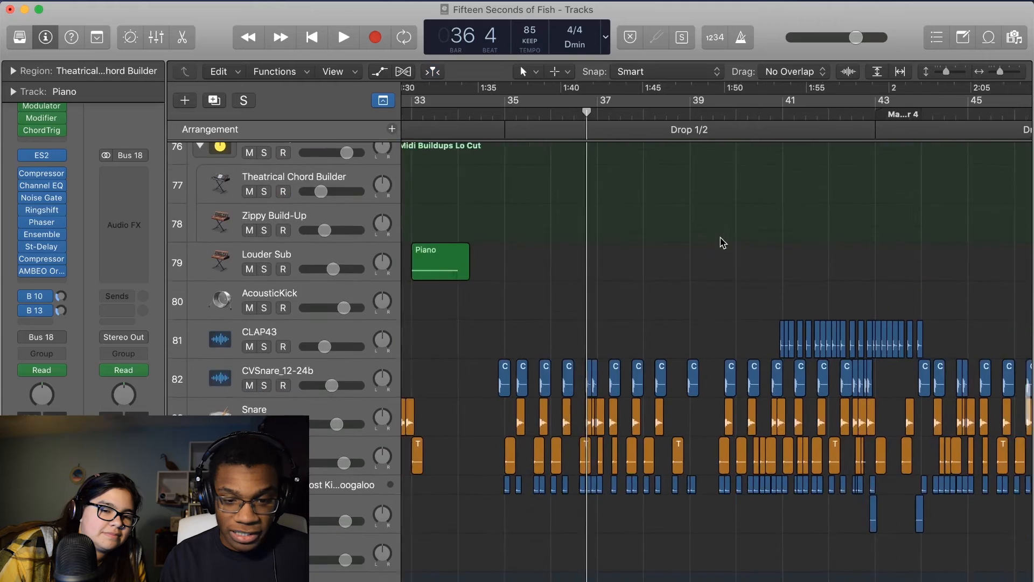
scroll(722, 243, down, 14)
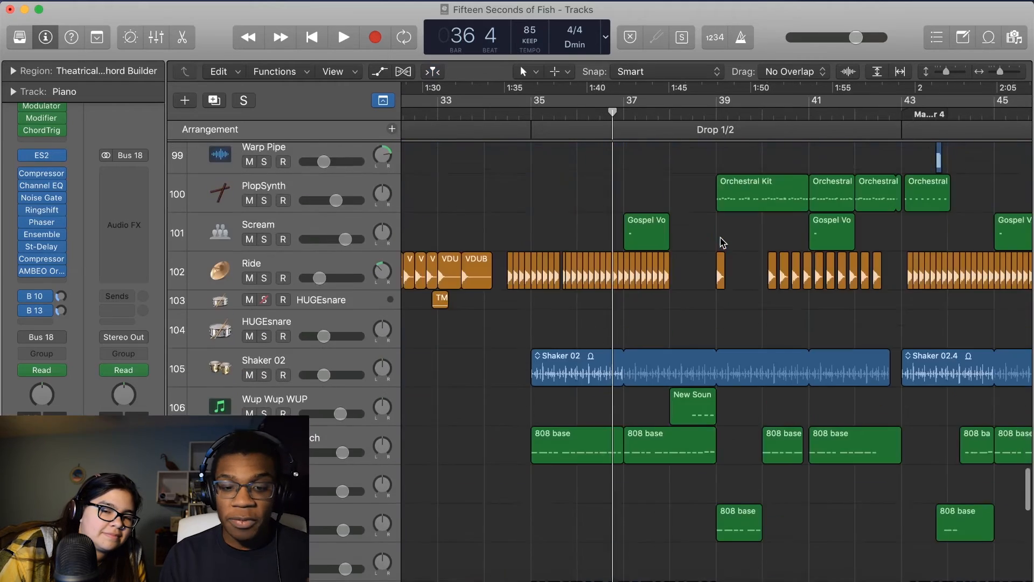
click(577, 397)
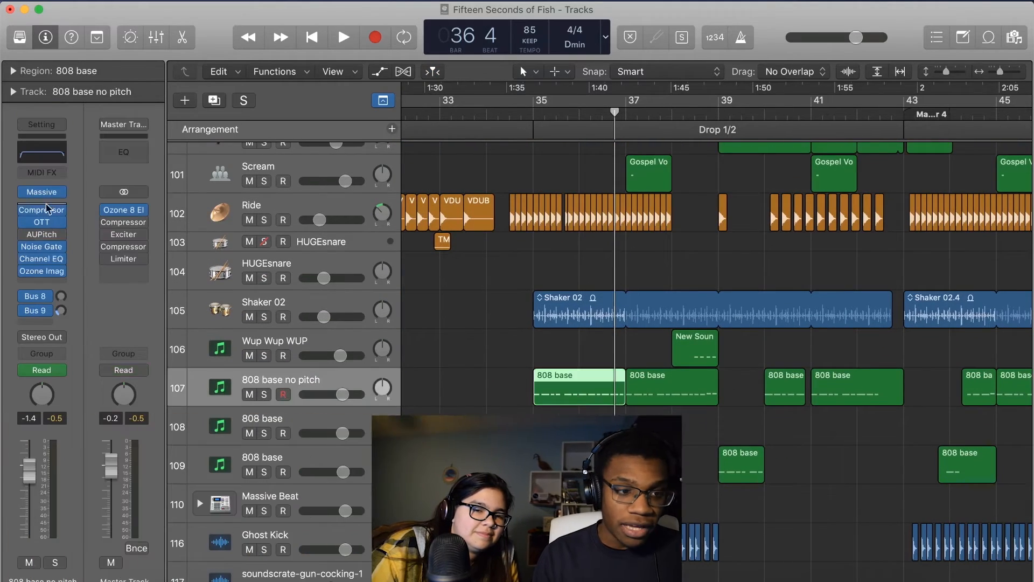
click(41, 138)
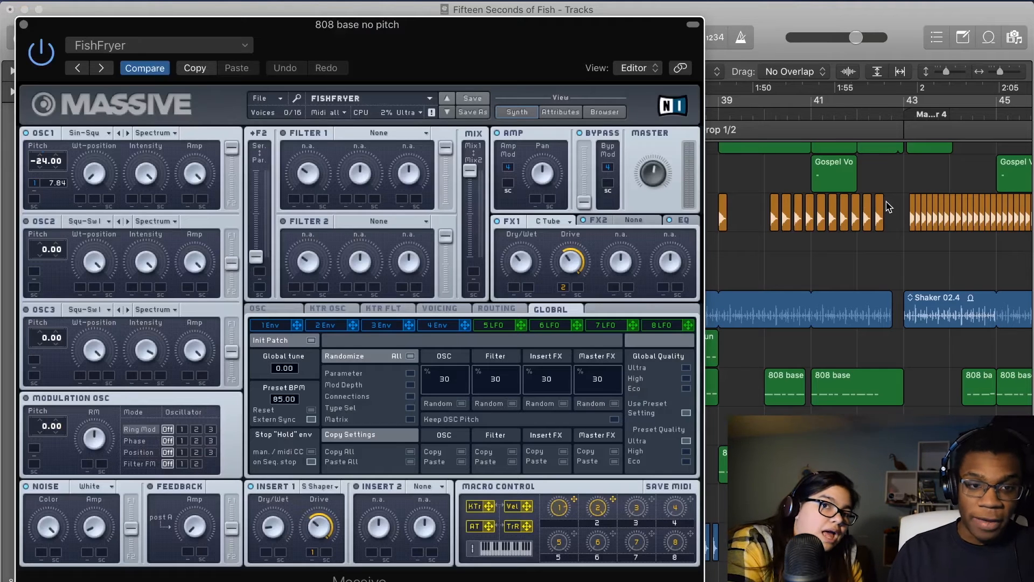
scroll(840, 215, left, 6)
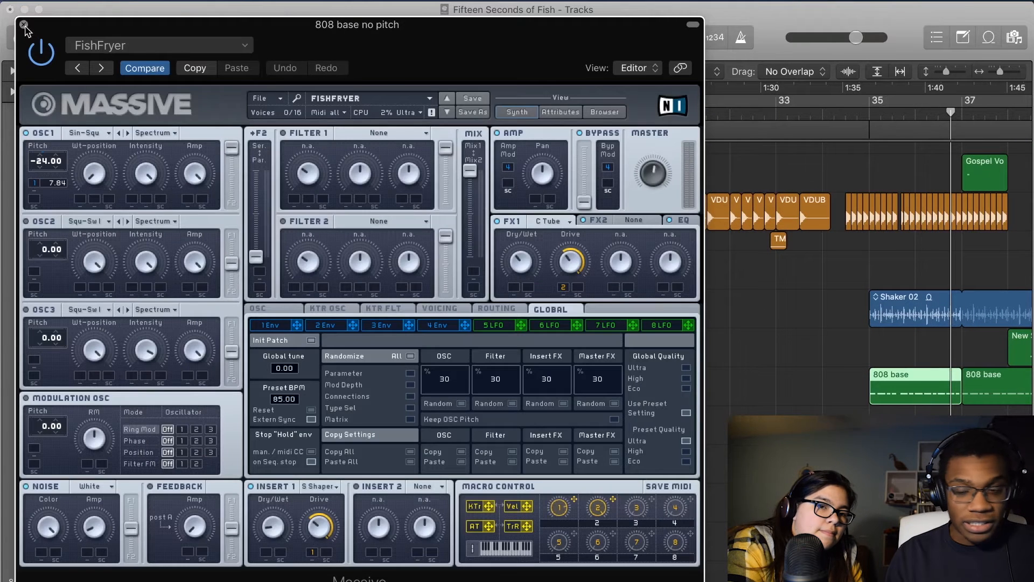
click(23, 24)
Solo the 808 base no pitch track, play it from the start of Drop 1/2 at bar 35, stop and unsolo it
click(263, 395)
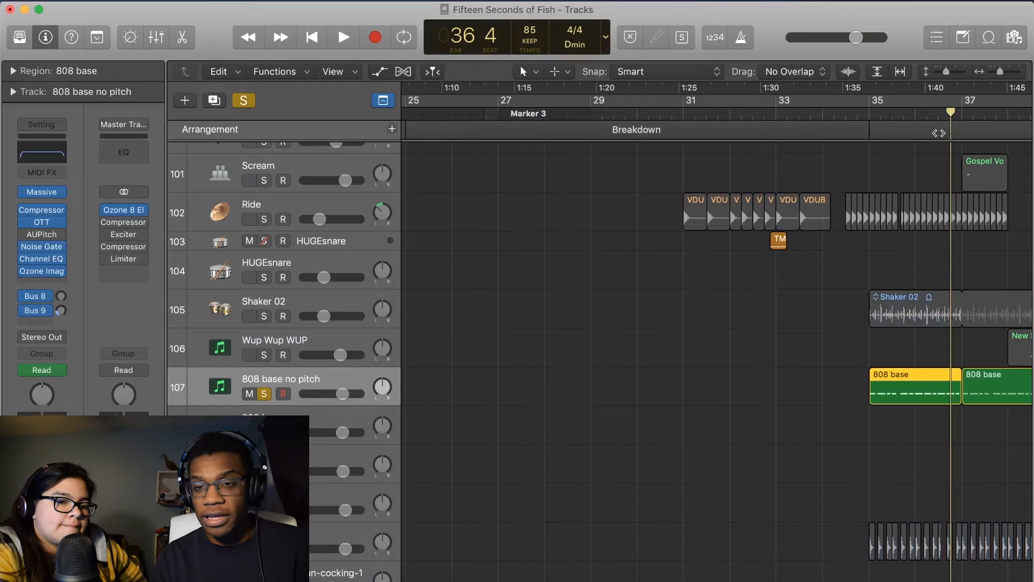
click(866, 111)
key(space)
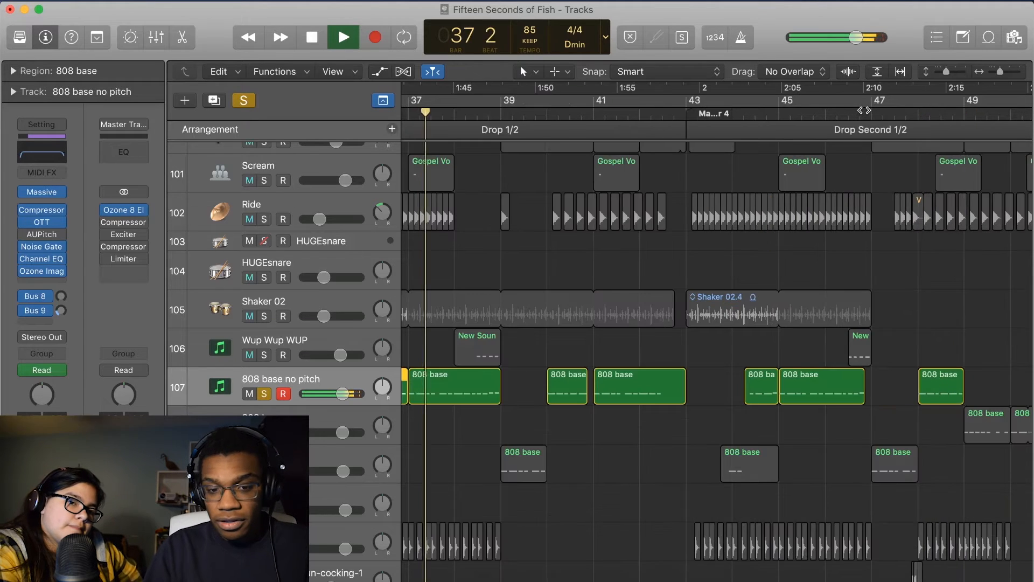
key(space)
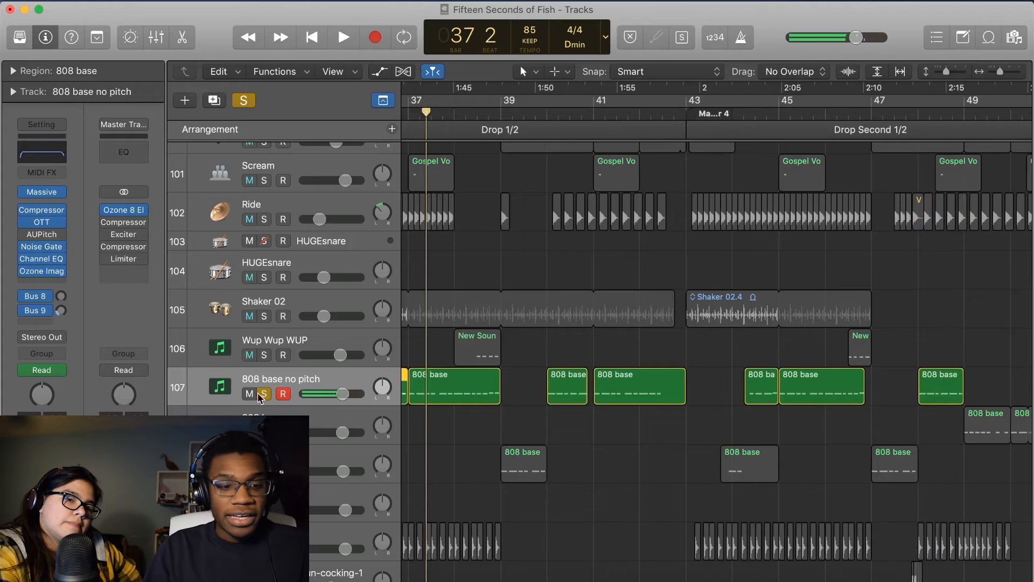
click(264, 393)
Play the full mix of Drop 1/2 from bar 37 and stop at bar 39
scroll(562, 313, left, 5)
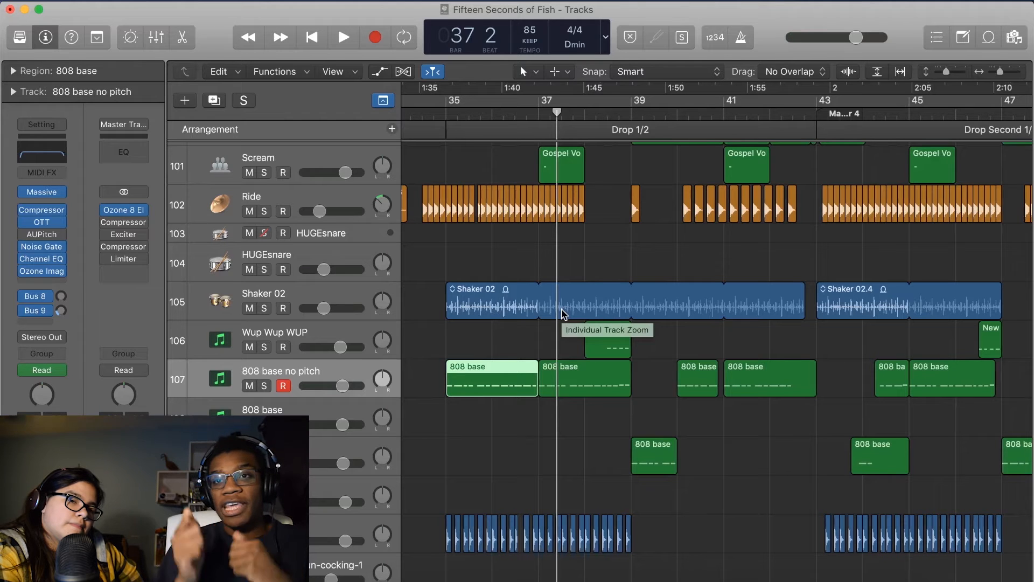
key(space)
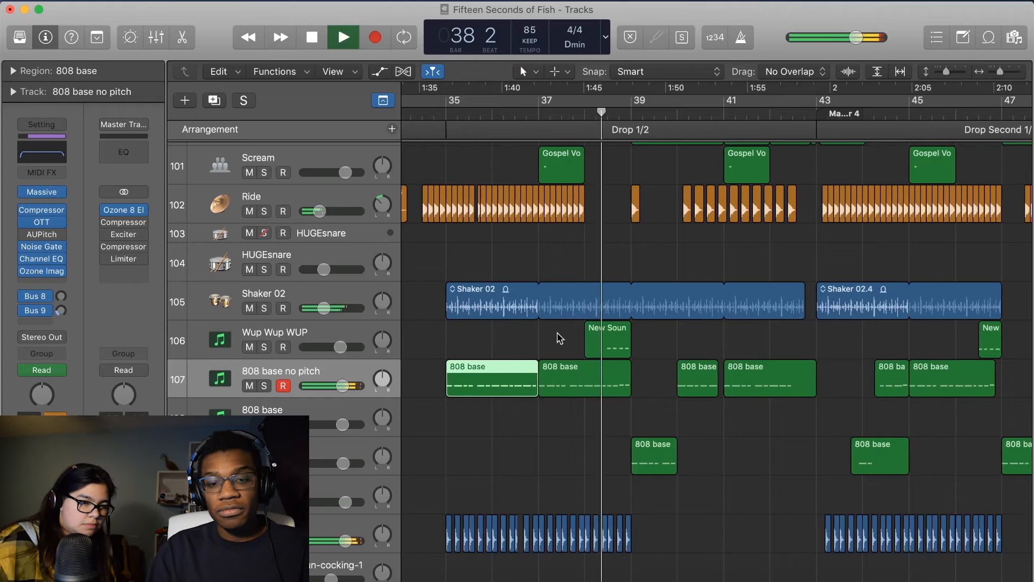
key(space)
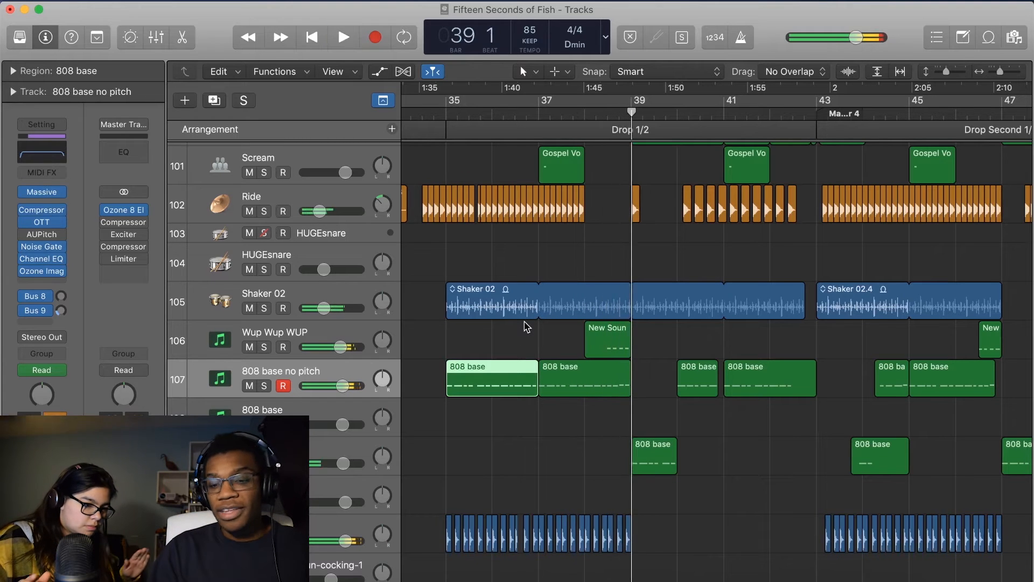
Open the Wup Wup WUP region at bar 38 in the Piano Roll, solo its track and play its four notes
double_click(606, 348)
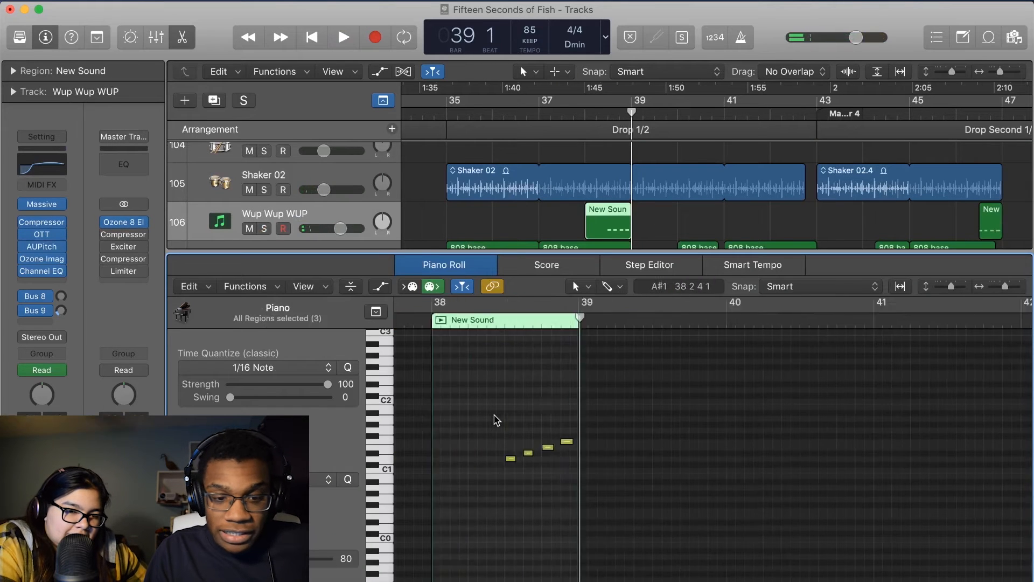
click(264, 229)
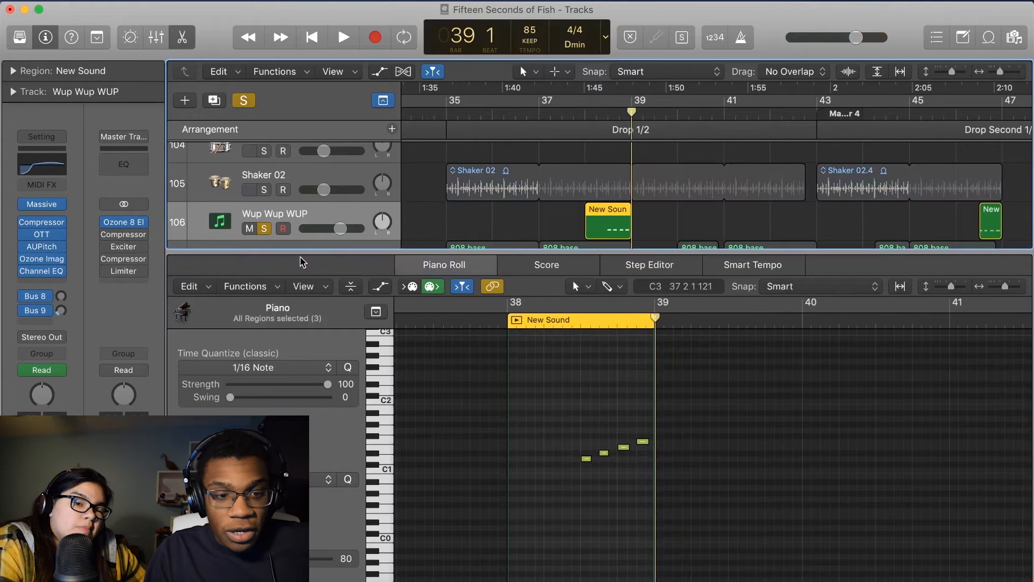
click(580, 320)
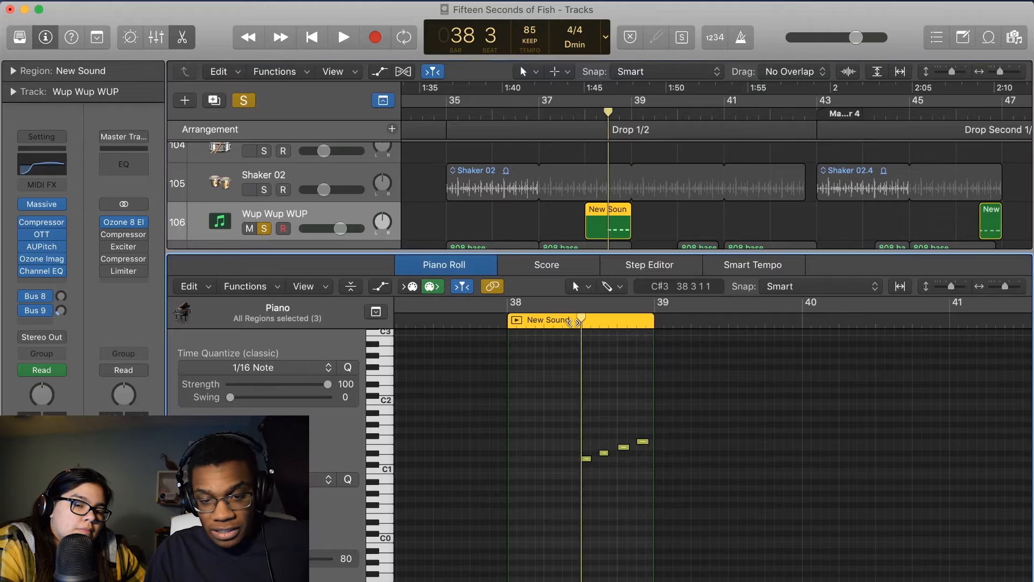
key(space)
key(space)
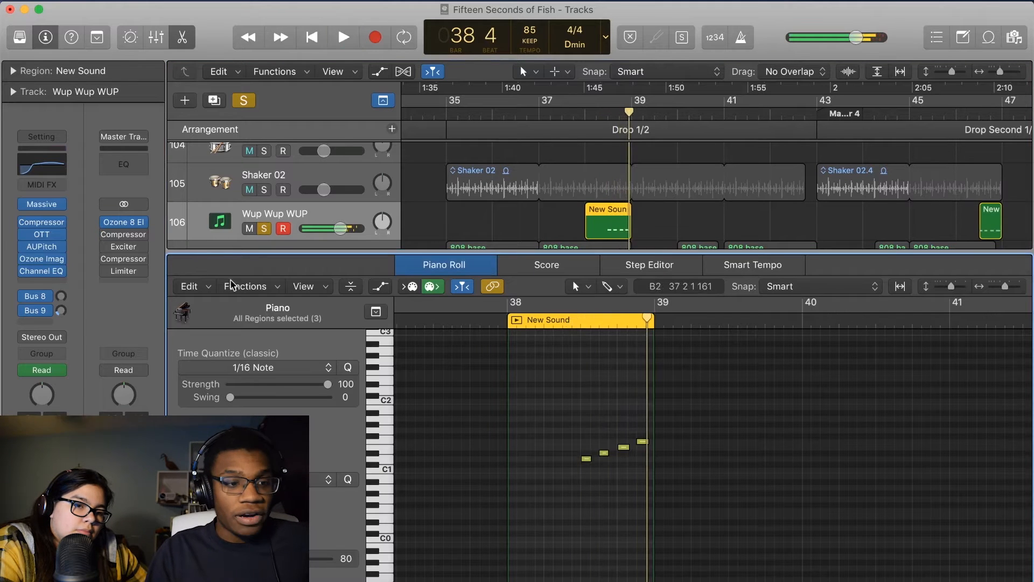
View the Wup Wup WUP track's Massive synth settings, close them and audition the region's four rising notes one by one
click(44, 204)
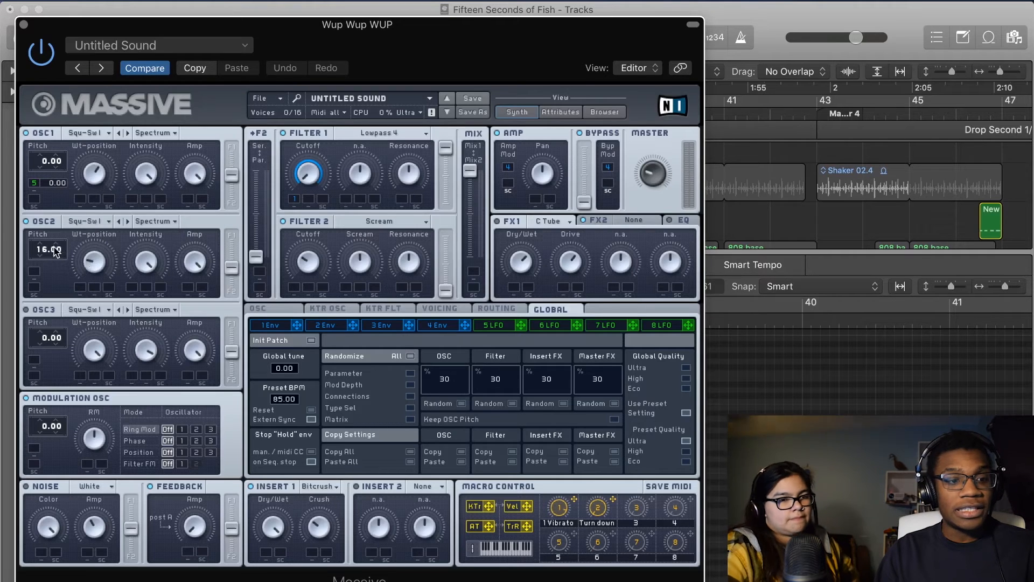
click(24, 24)
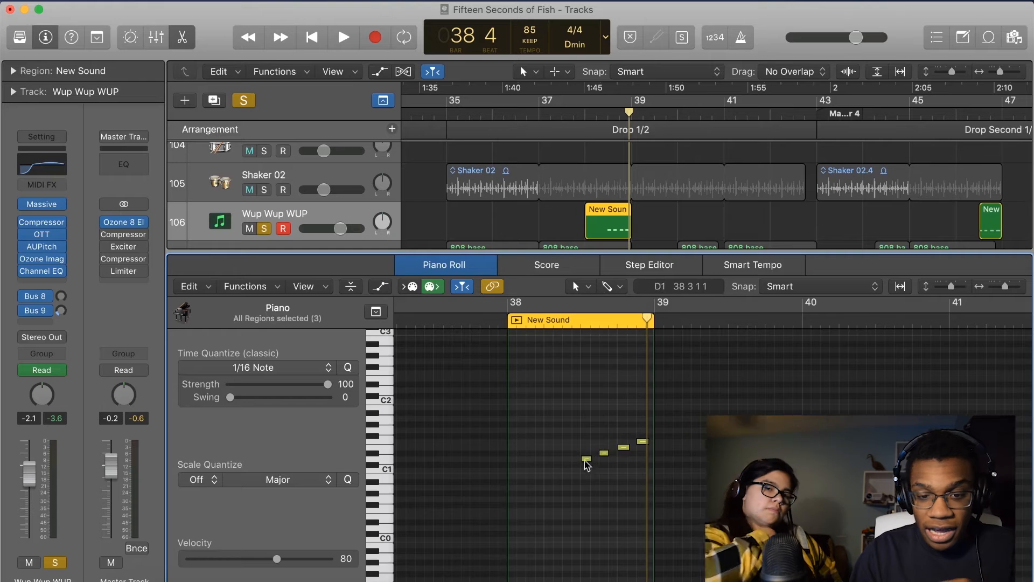
mouse_move(589, 459)
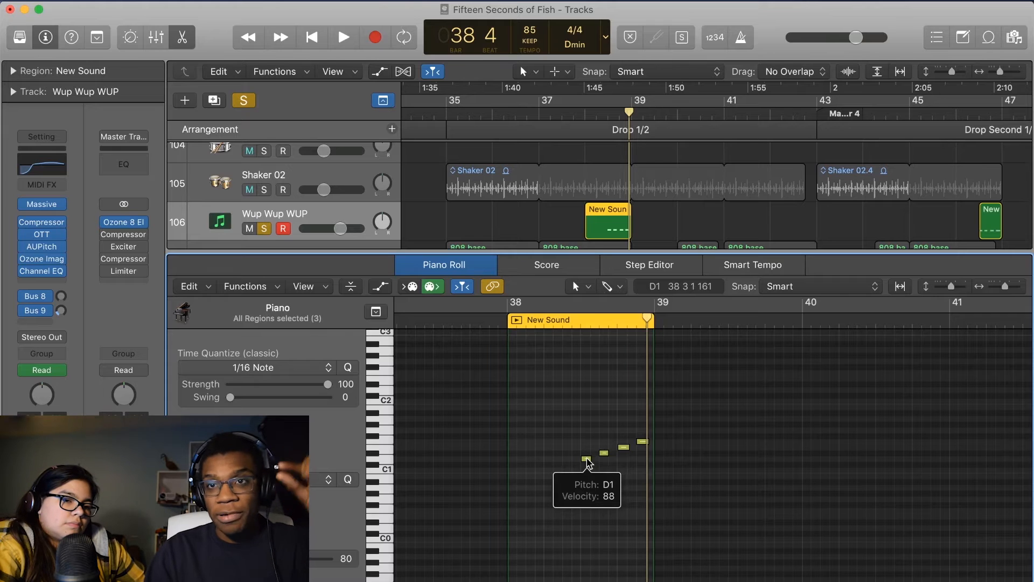
click(587, 459)
click(605, 453)
click(623, 447)
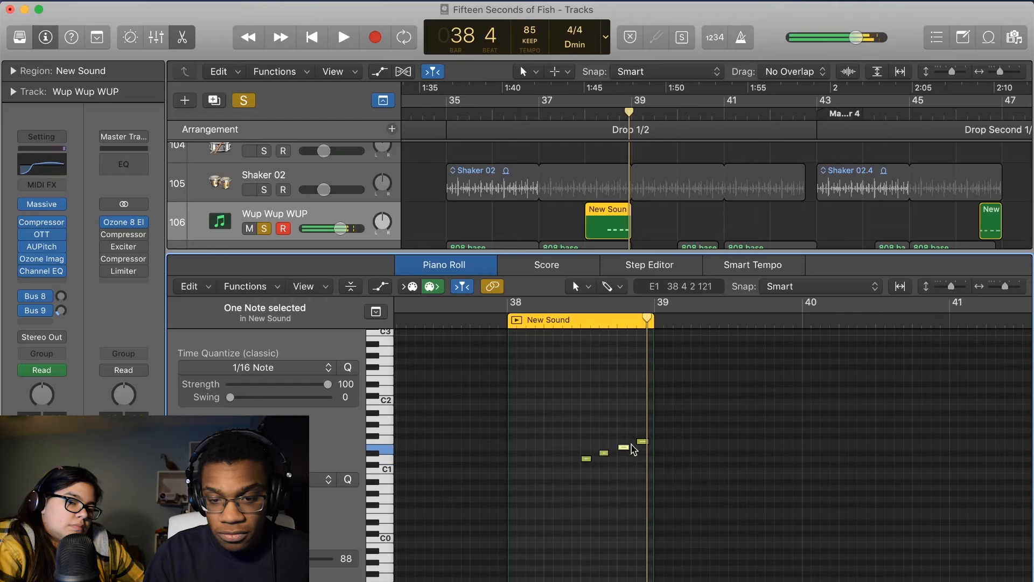
click(641, 443)
Return to the PlopSynth track in the full arrangement and play the whole mix from bar 39
scroll(802, 345, up, 5)
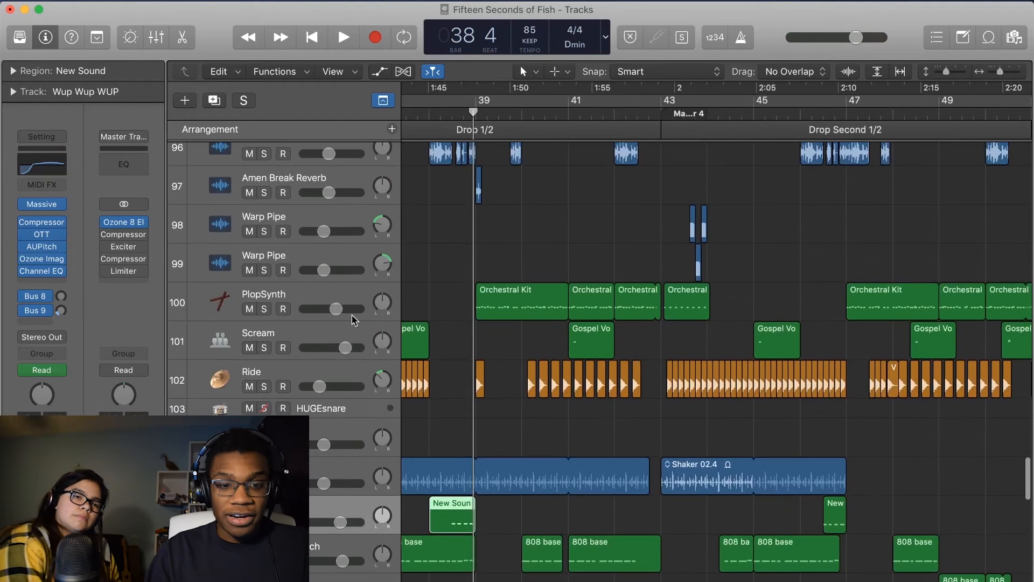
click(475, 113)
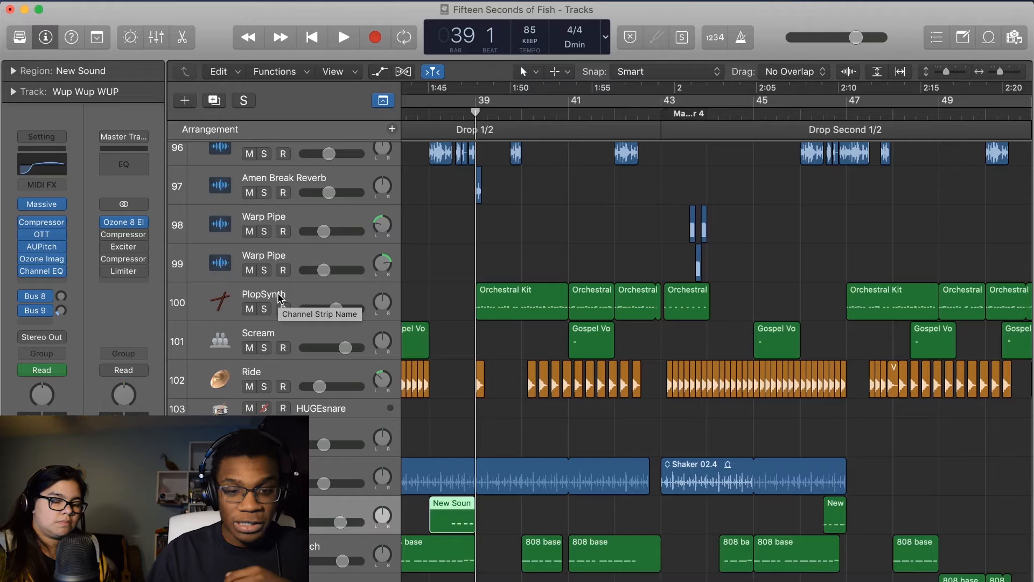
key(space)
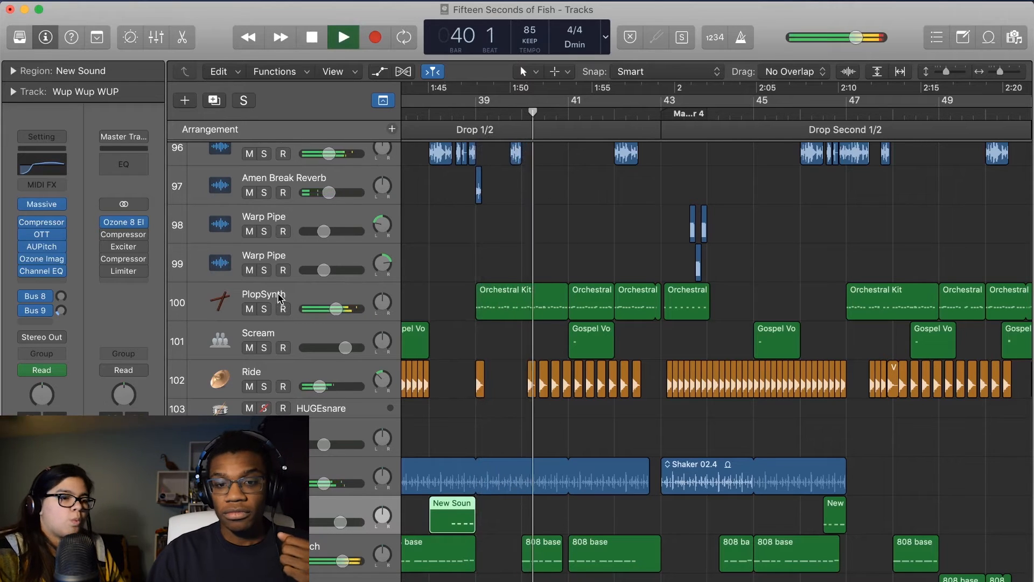
key(space)
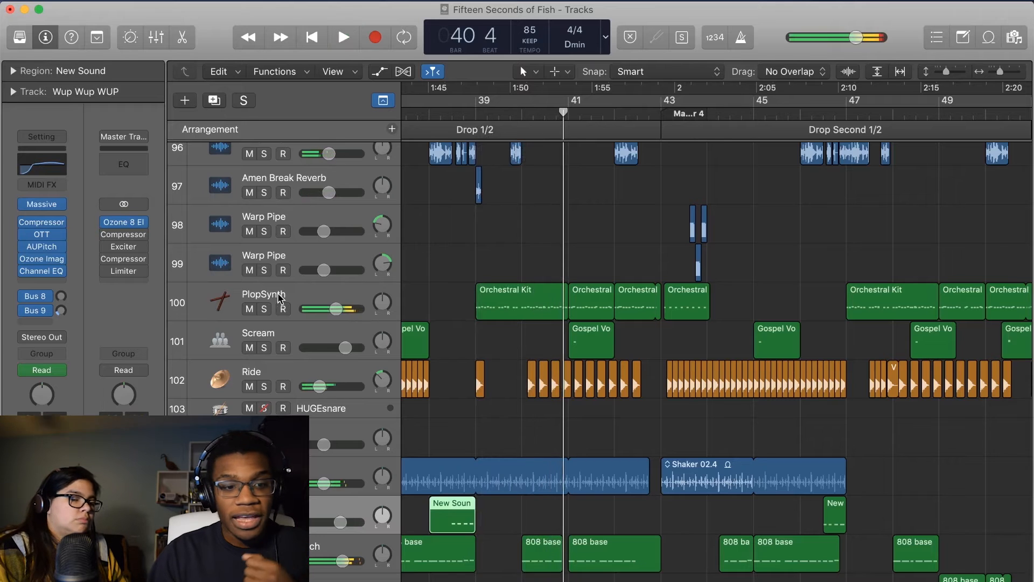
Solo the PlopSynth track, play its Orchestral Kit part from bar 39 and stop playback
click(264, 308)
click(472, 112)
key(space)
click(302, 294)
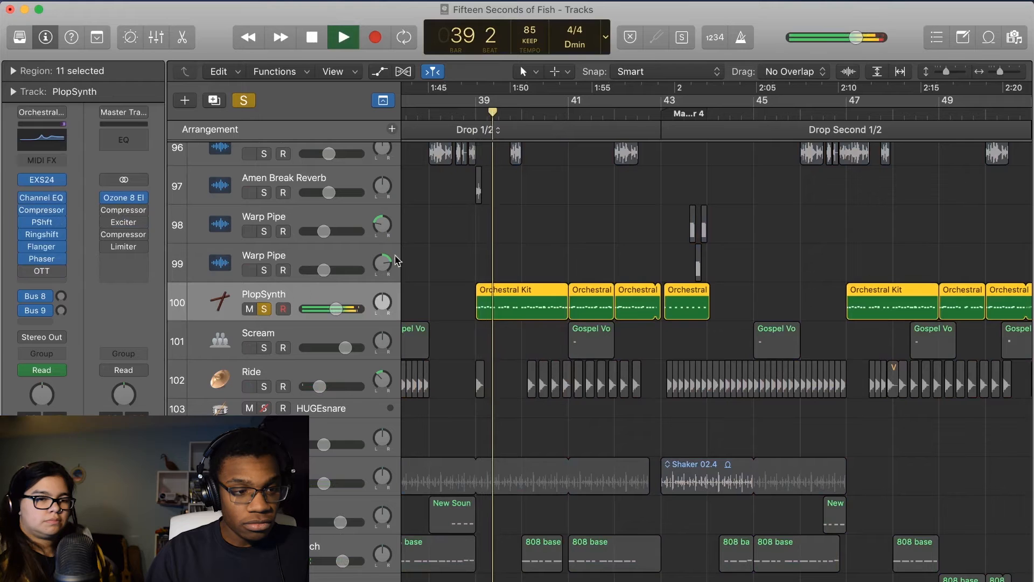
key(space)
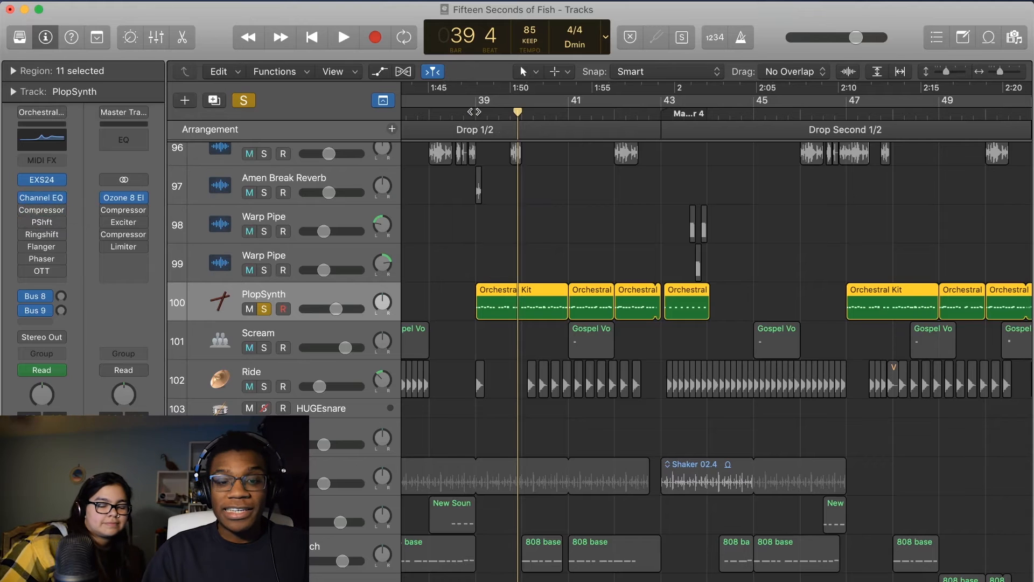
Play the soloed PlopSynth from bar 39, loop bars 39 to 43 and re-enable its Compressor
click(475, 112)
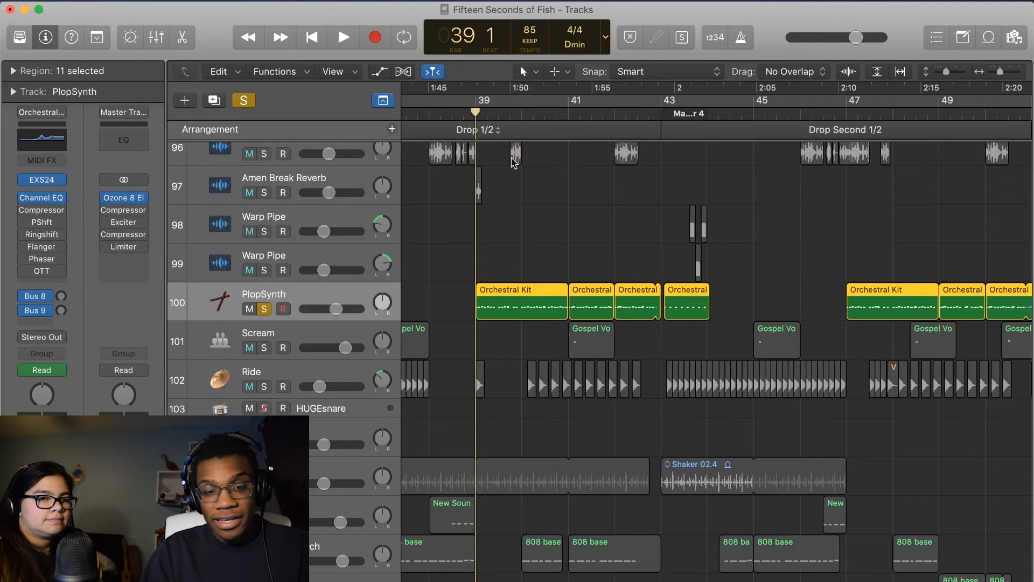
key(space)
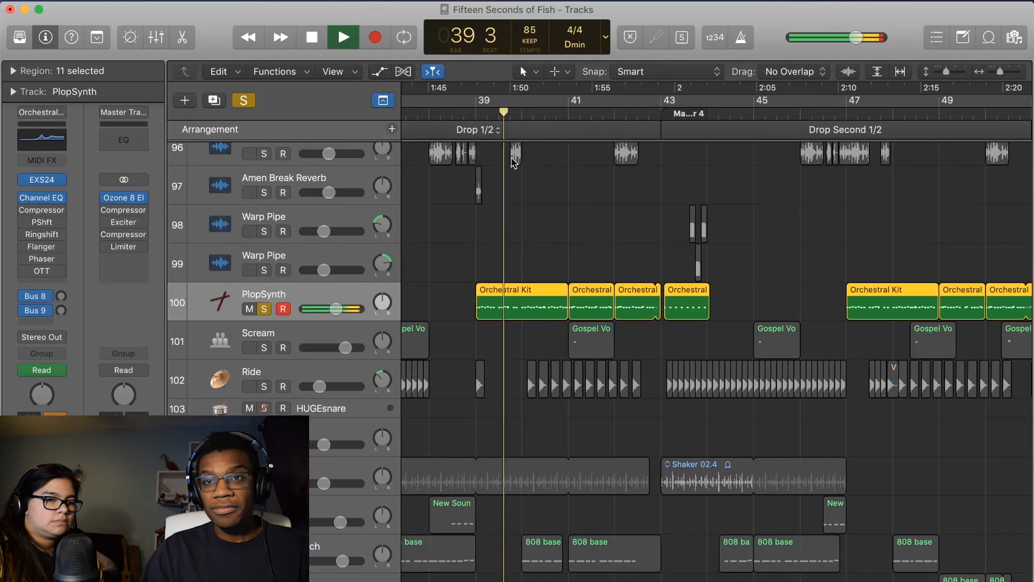
mouse_move(31, 214)
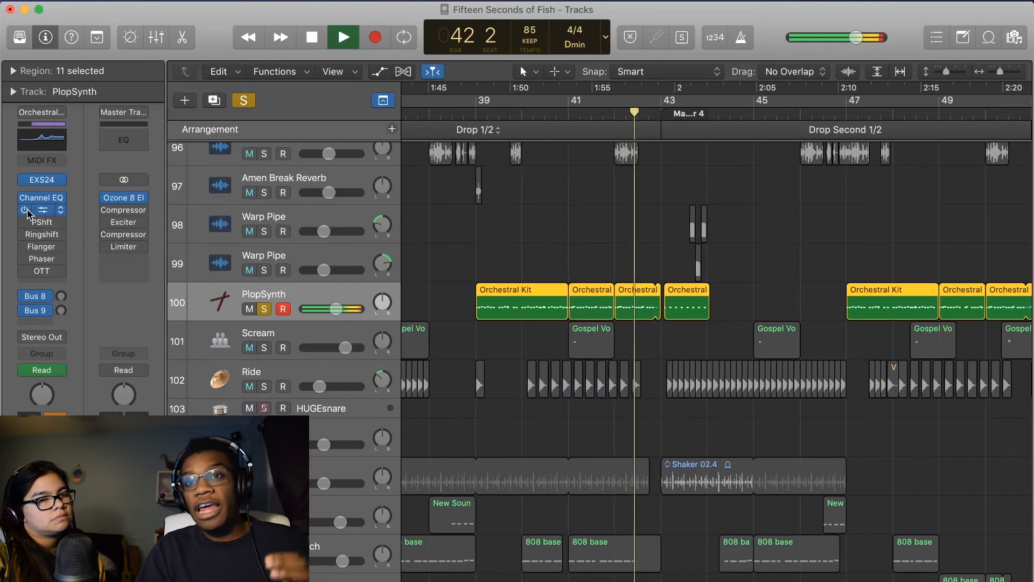
key(c)
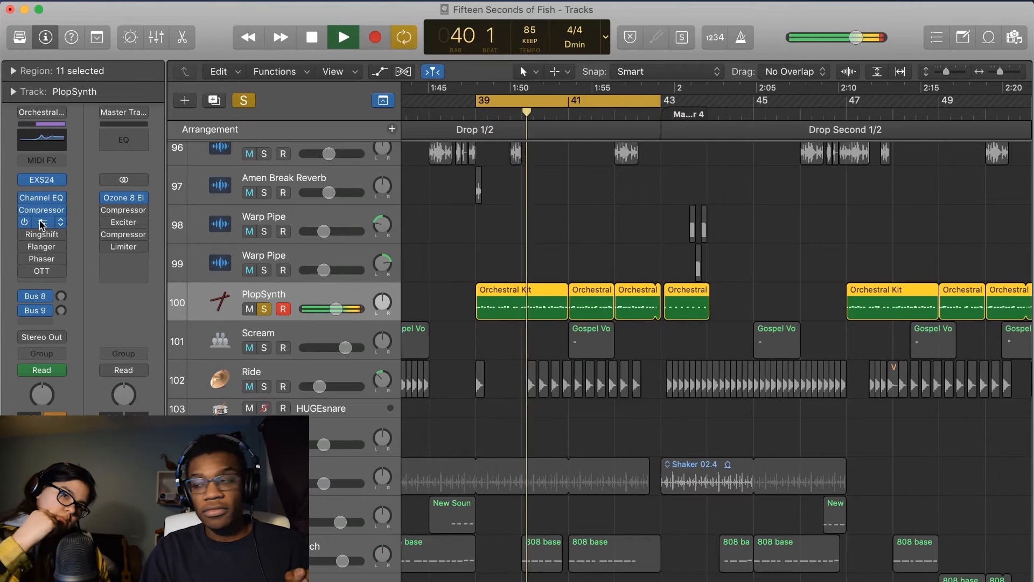
View PlopSynth's Pitch Shifter settings, close the plug-in and re-enable the Ringshift effect during looped playback
click(47, 225)
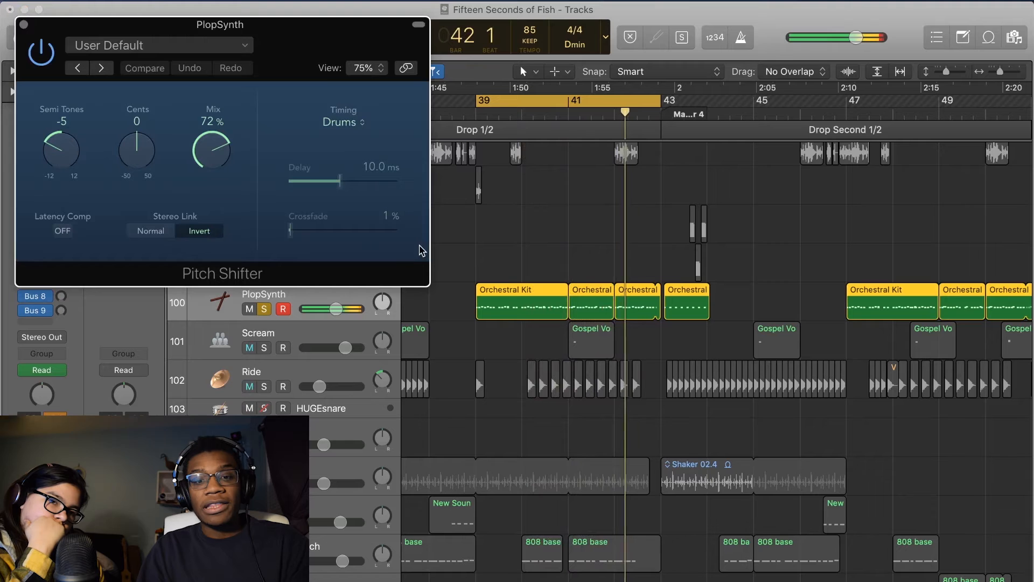
click(24, 26)
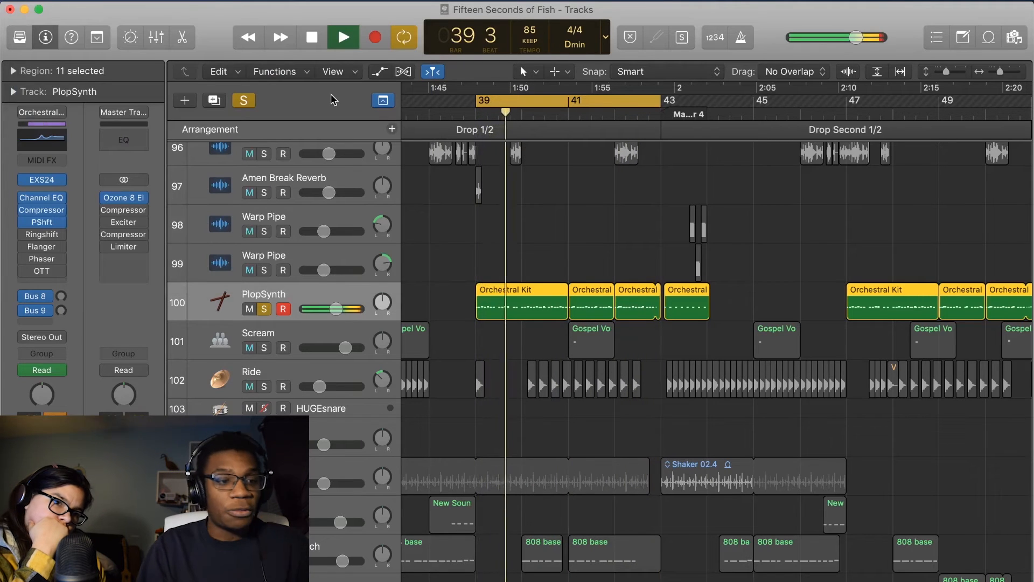
click(25, 235)
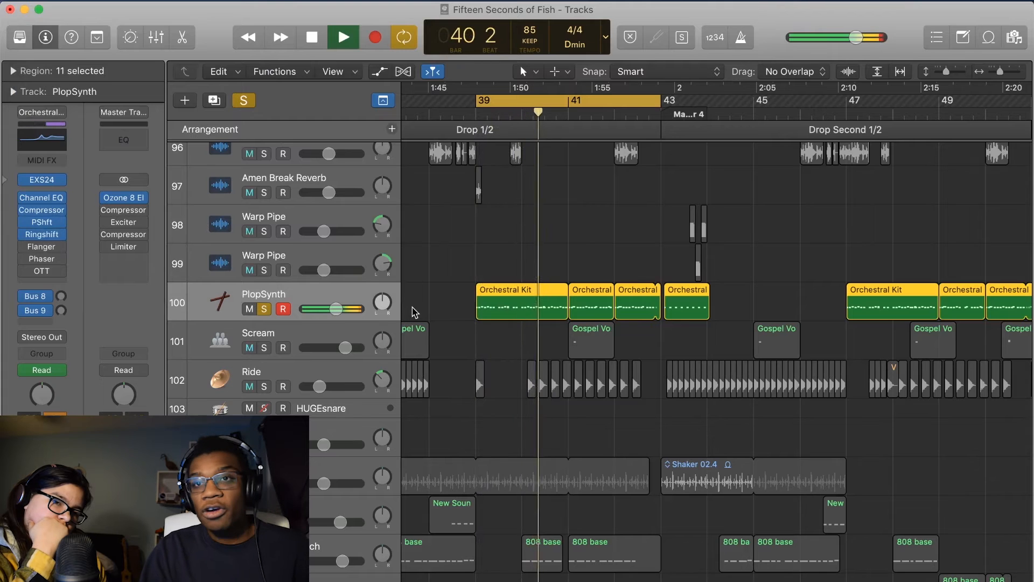
Re-enable PlopSynth's Flanger and Phaser effects during the looped playback and stop playing
mouse_move(31, 247)
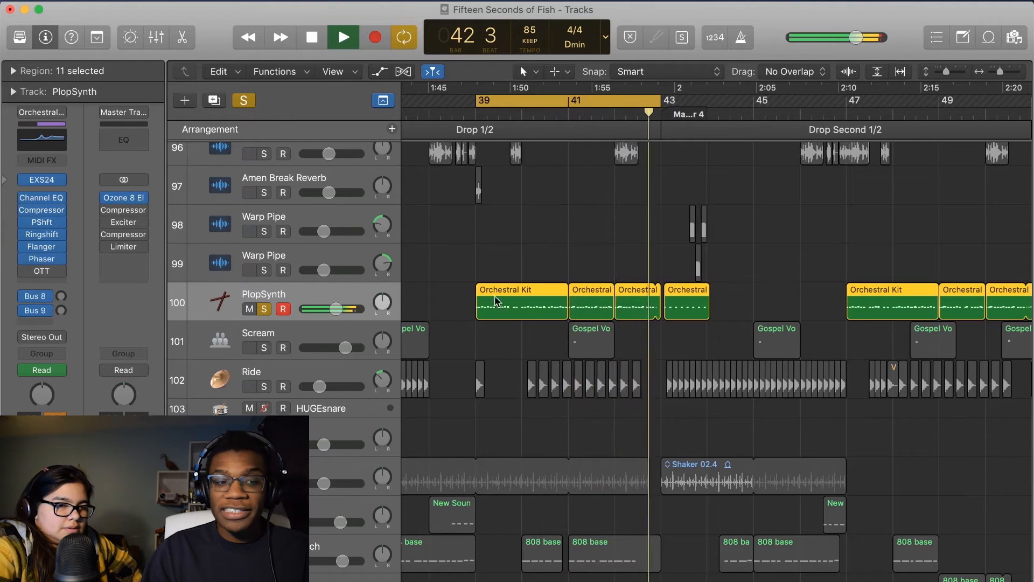
key(space)
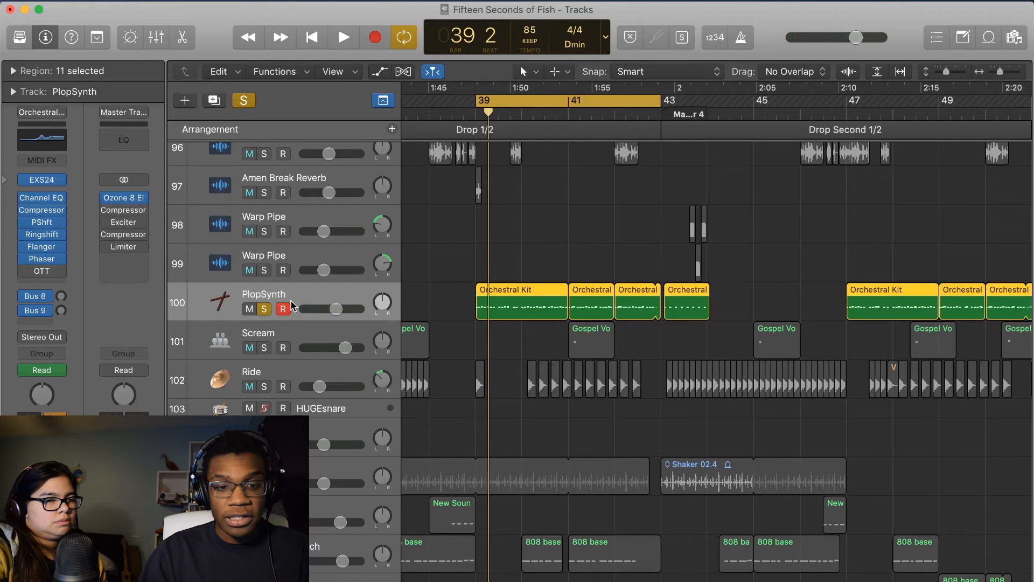
Hide the inspector, turn off looping and unsolo the PlopSynth track
click(38, 35)
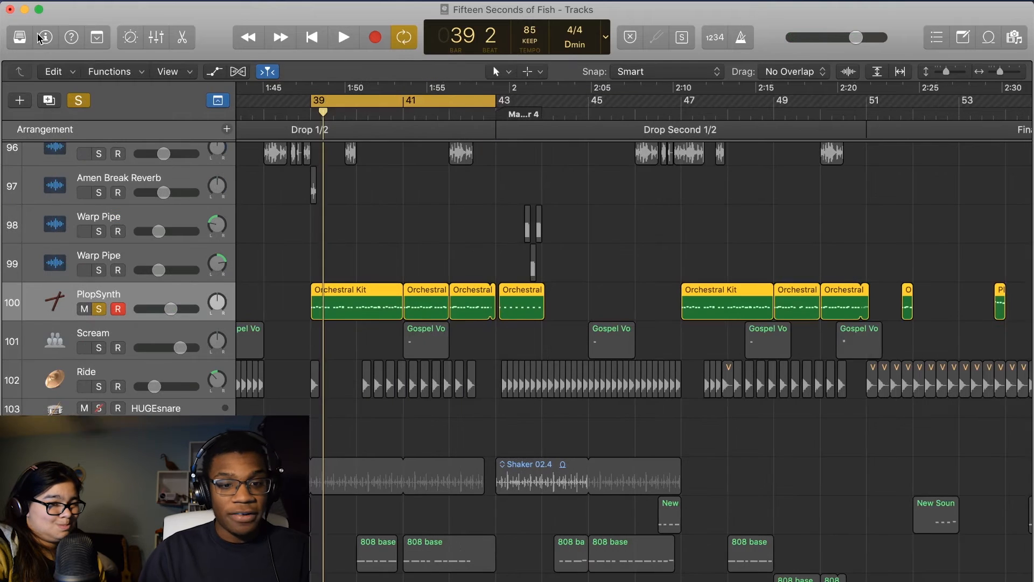
click(399, 107)
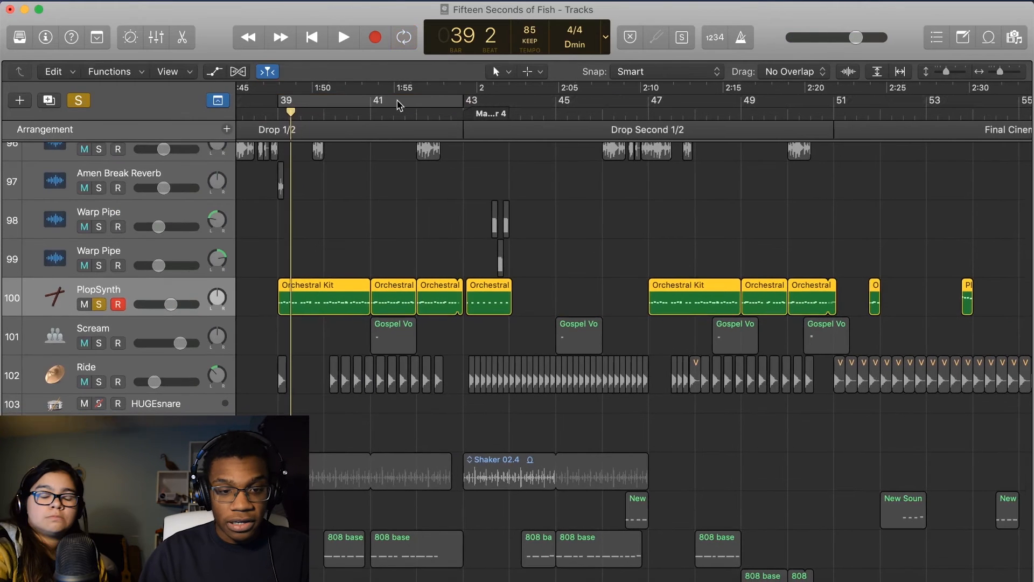
click(98, 305)
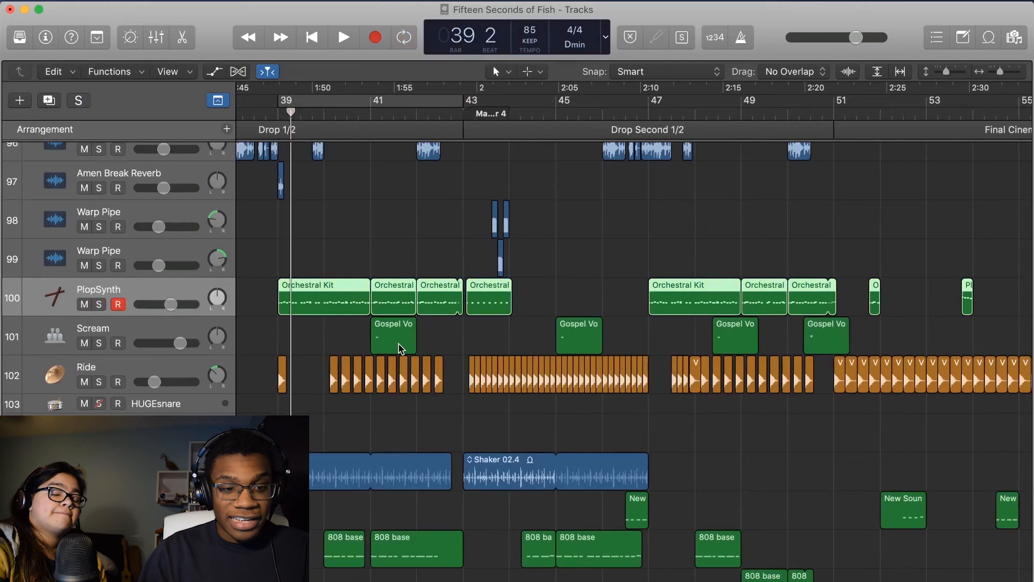
Solo the 808 base track with the region at bar 39 together with the 808 base no pitch track
scroll(398, 345, down, 2)
scroll(400, 349, down, 5)
scroll(400, 349, left, 1)
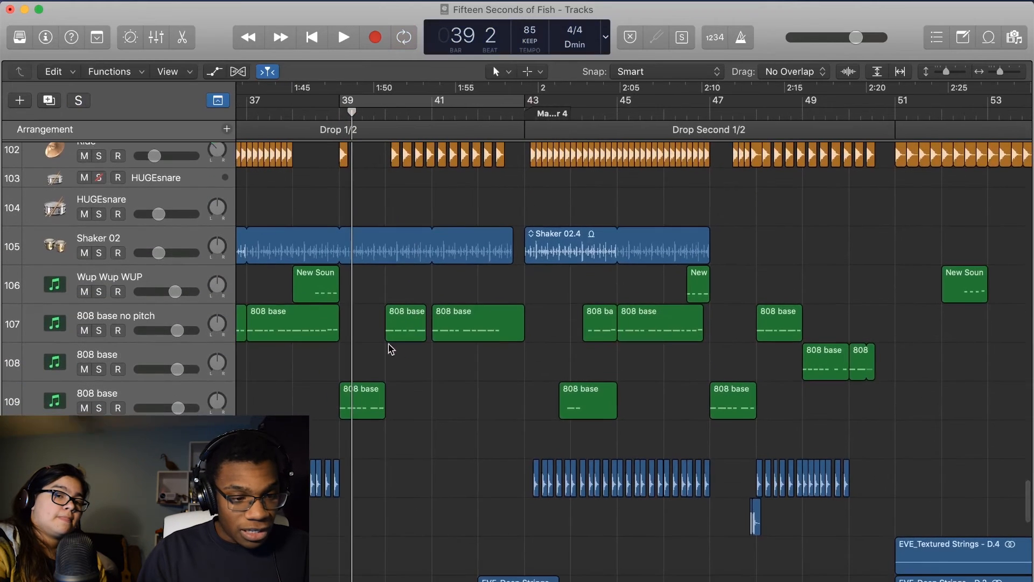
click(99, 409)
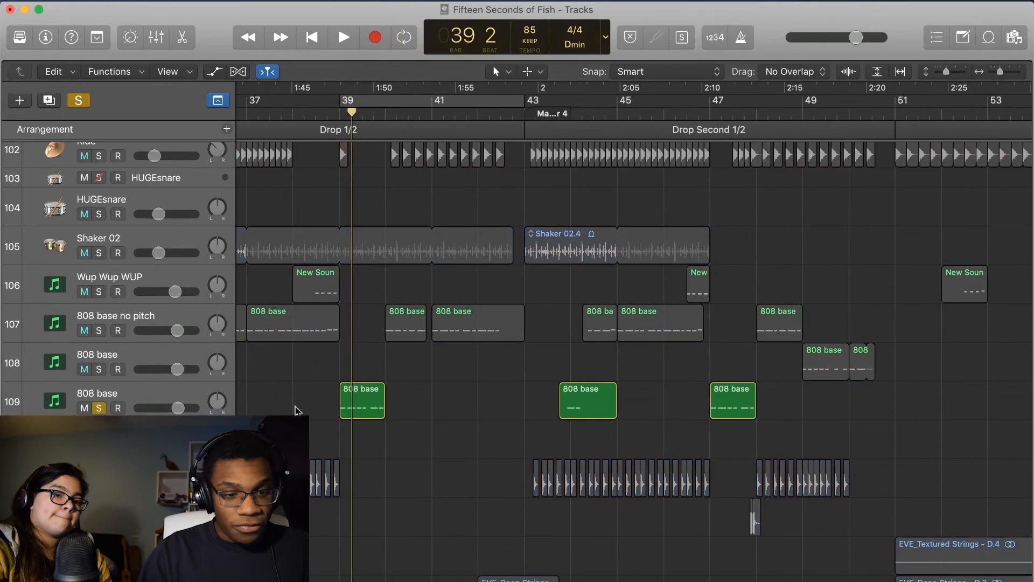
scroll(388, 410, left, 3)
click(100, 331)
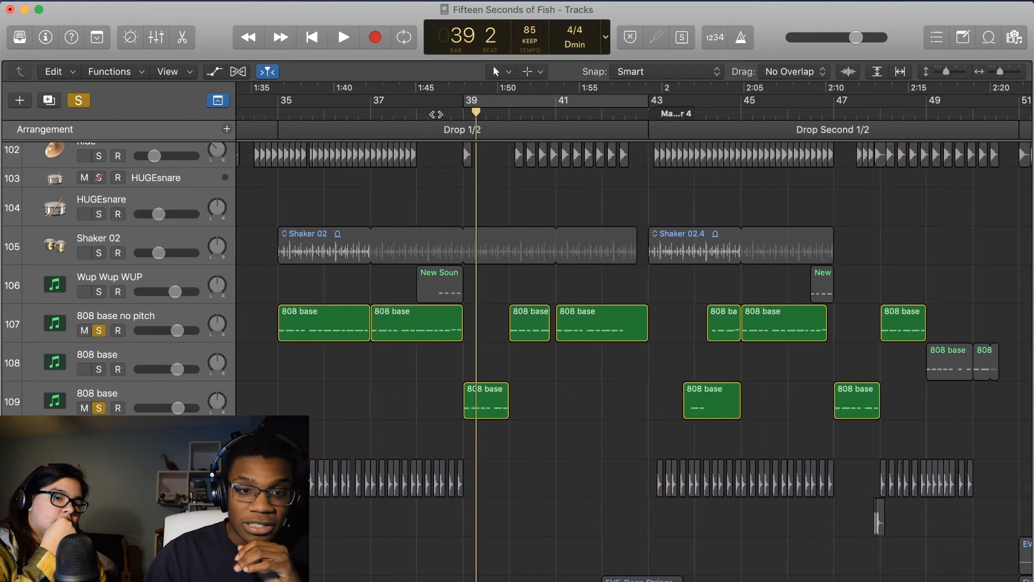
Play the two soloed 808 base tracks from around bar 38 and stop after bar 40
key(comma)
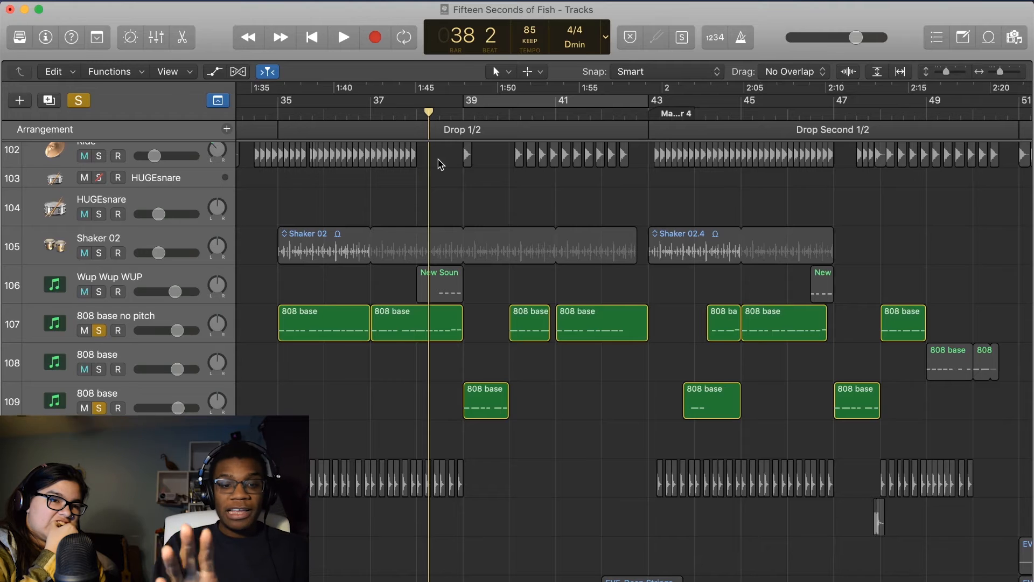
key(space)
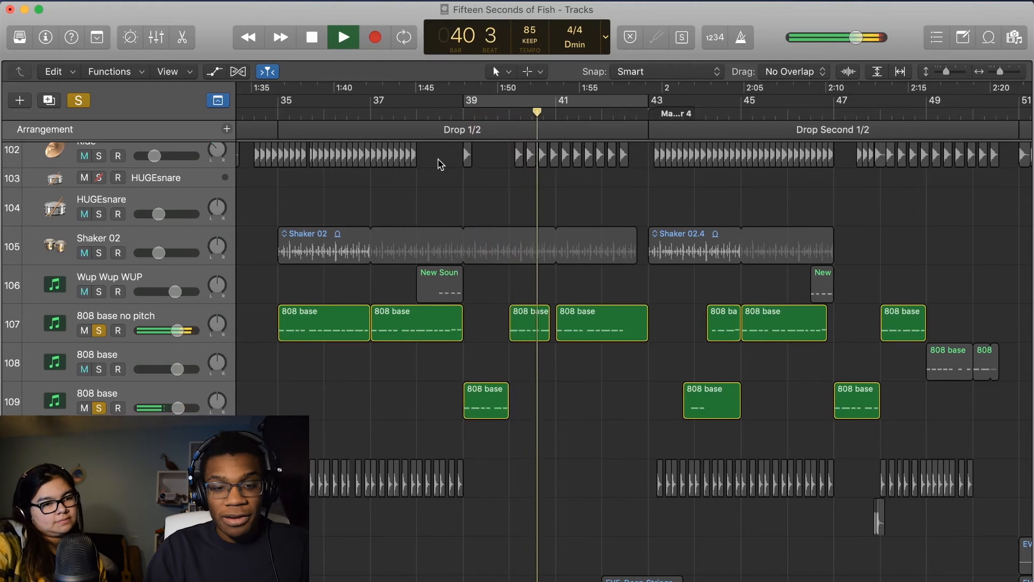
key(space)
Unsolo both 808 base tracks, play the full mix through bar 39 and stop playback
click(99, 407)
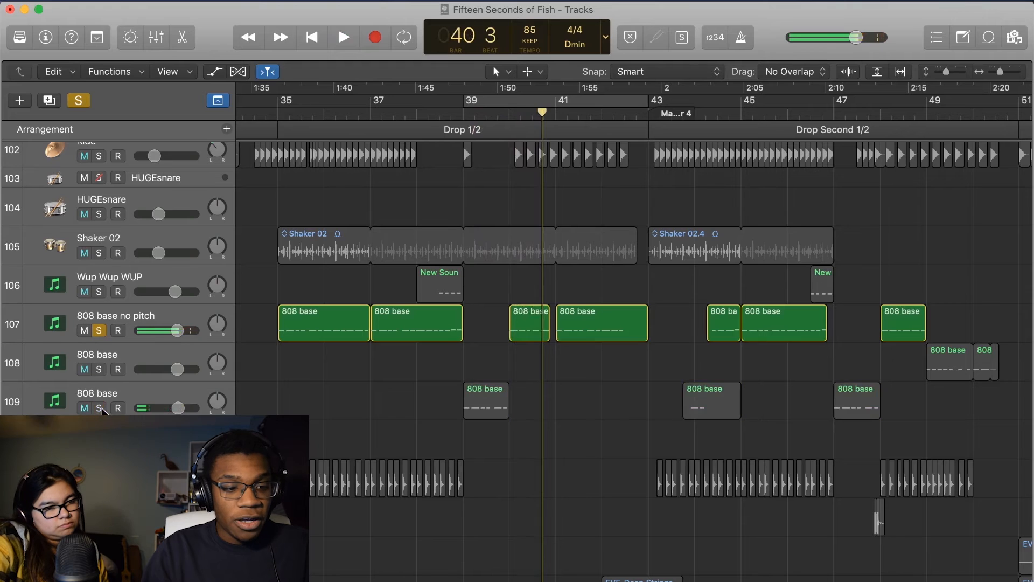
click(100, 330)
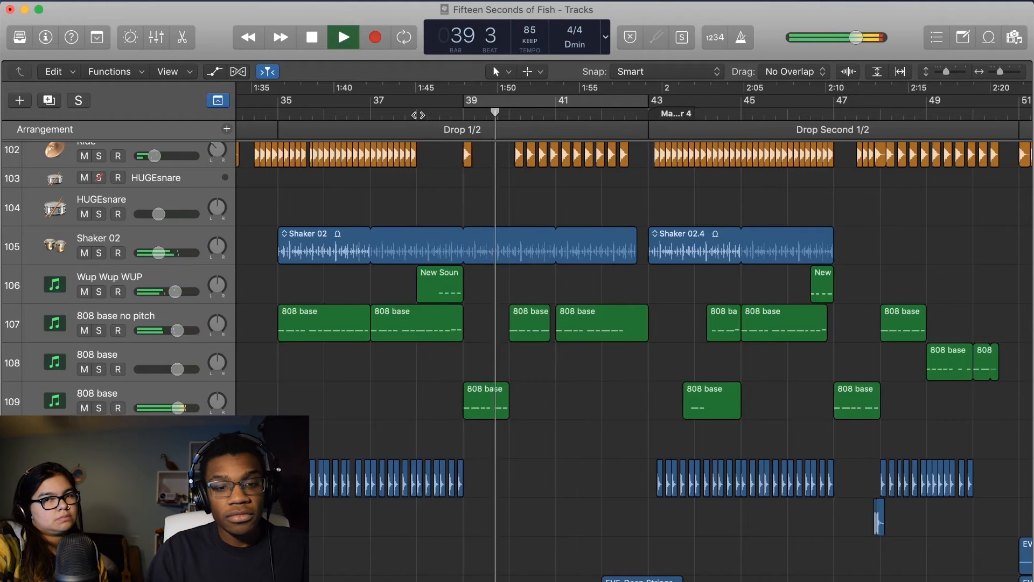
key(space)
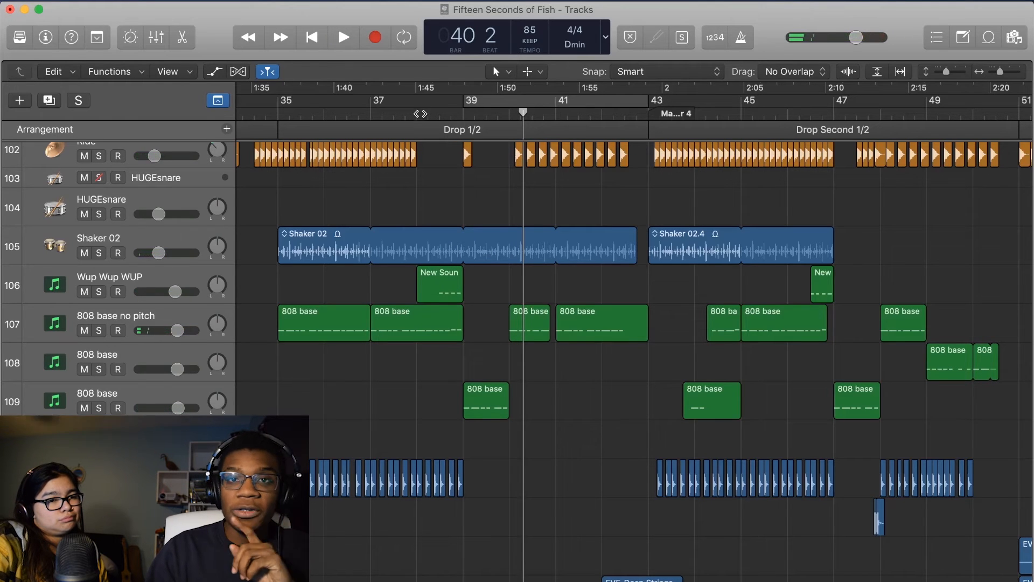
Select 808 base track 109, show its automation, examine the curves around bar 39 and hide the automation again
scroll(470, 217, right, 5)
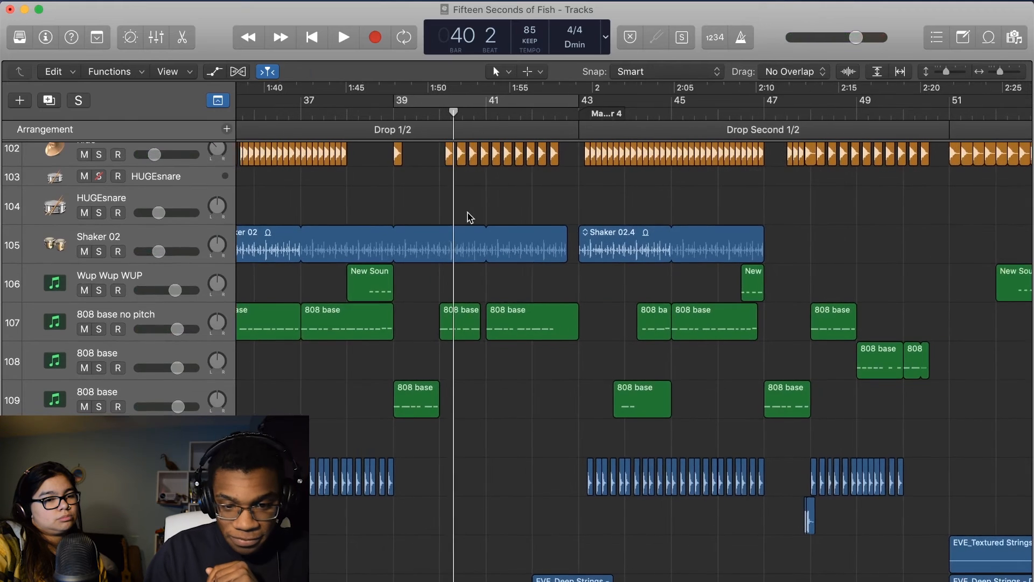
scroll(470, 217, right, 3)
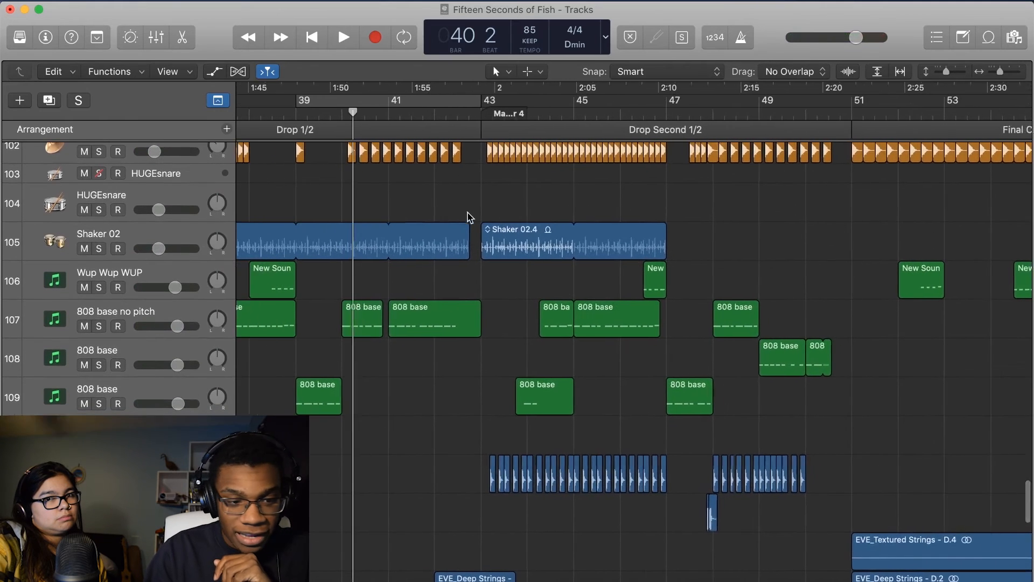
click(169, 393)
key(a)
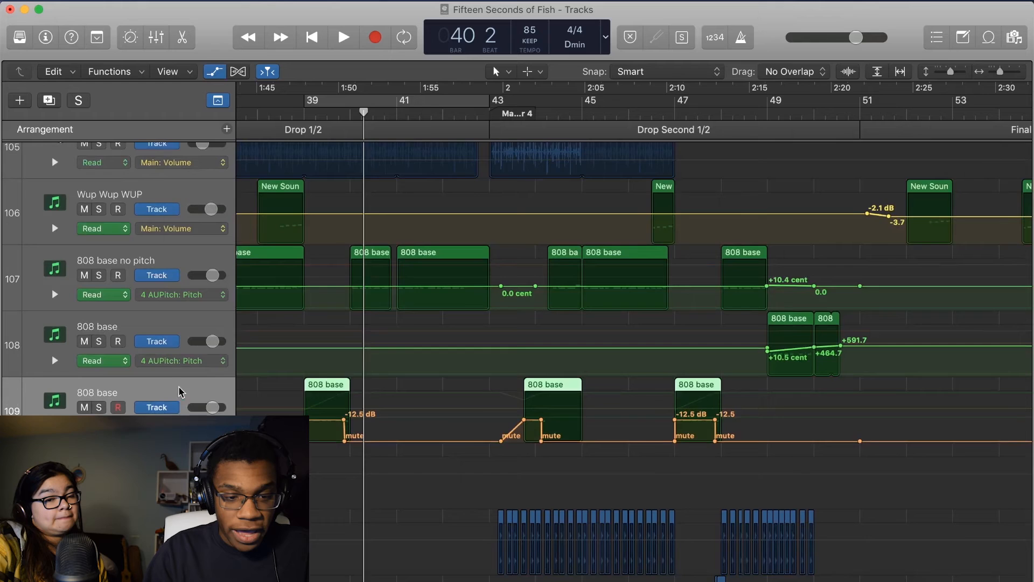
scroll(483, 392, left, 4)
scroll(483, 392, up, 5)
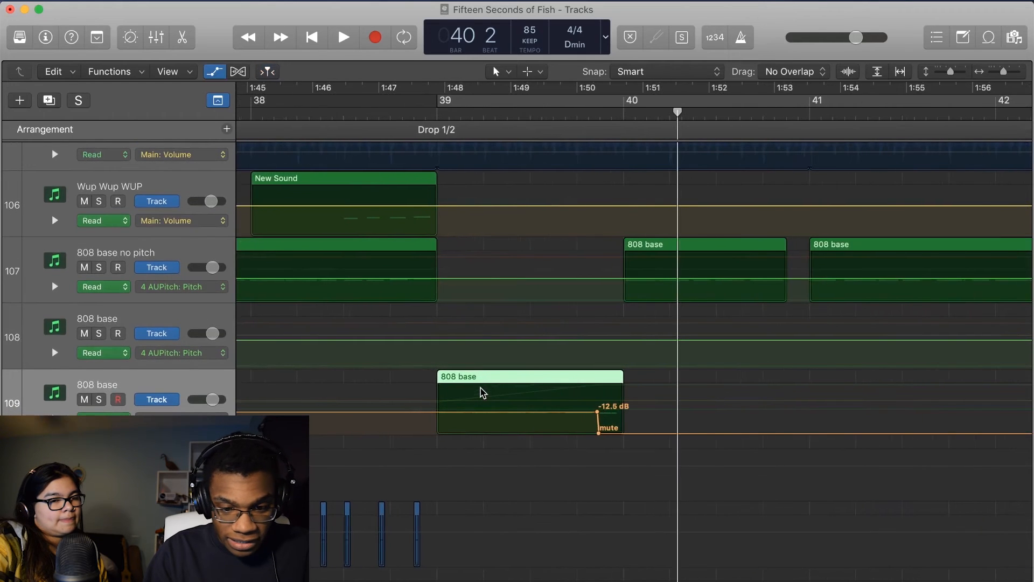
key(a)
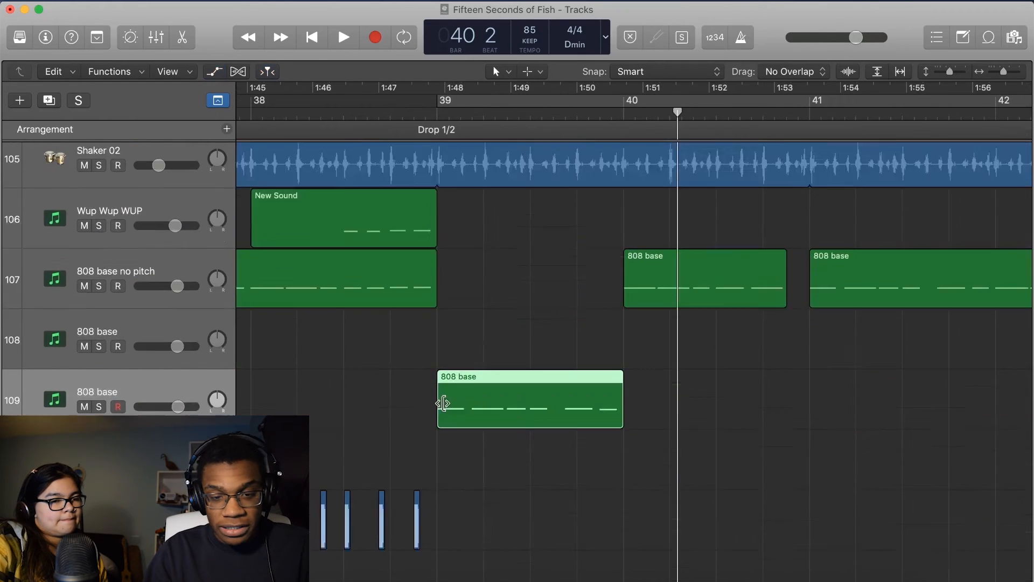
Place the playhead at bar 43, the start of the Drop Second 1/2 section
scroll(644, 374, right, 12)
scroll(644, 375, down, 6)
scroll(644, 376, up, 5)
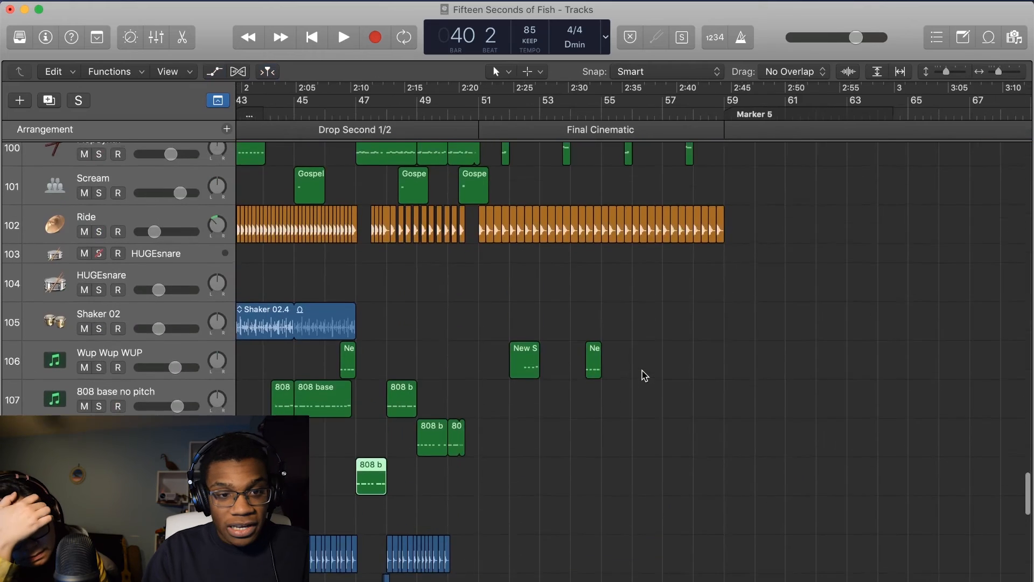
scroll(421, 253, left, 4)
scroll(421, 253, up, 8)
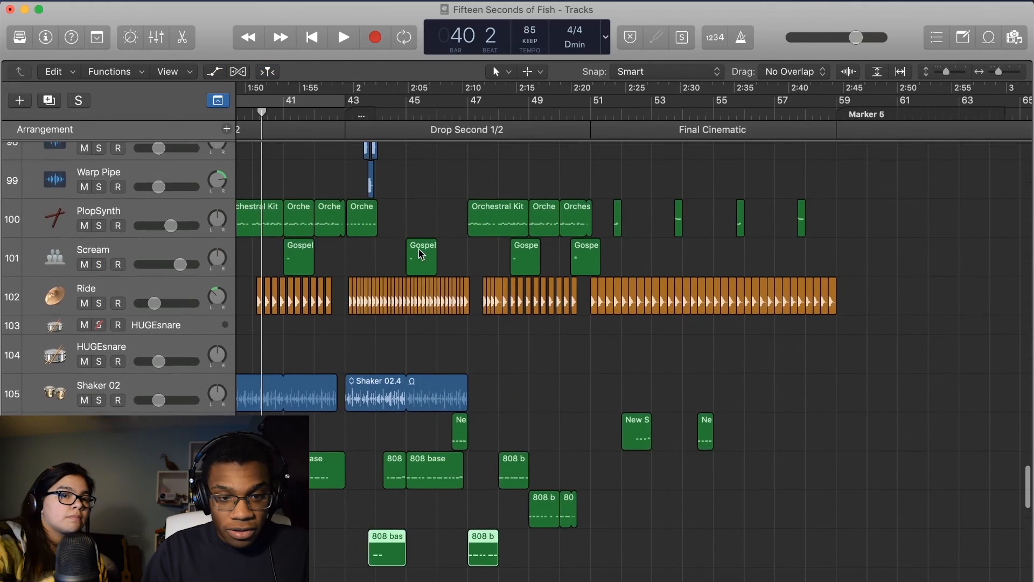
scroll(421, 253, down, 9)
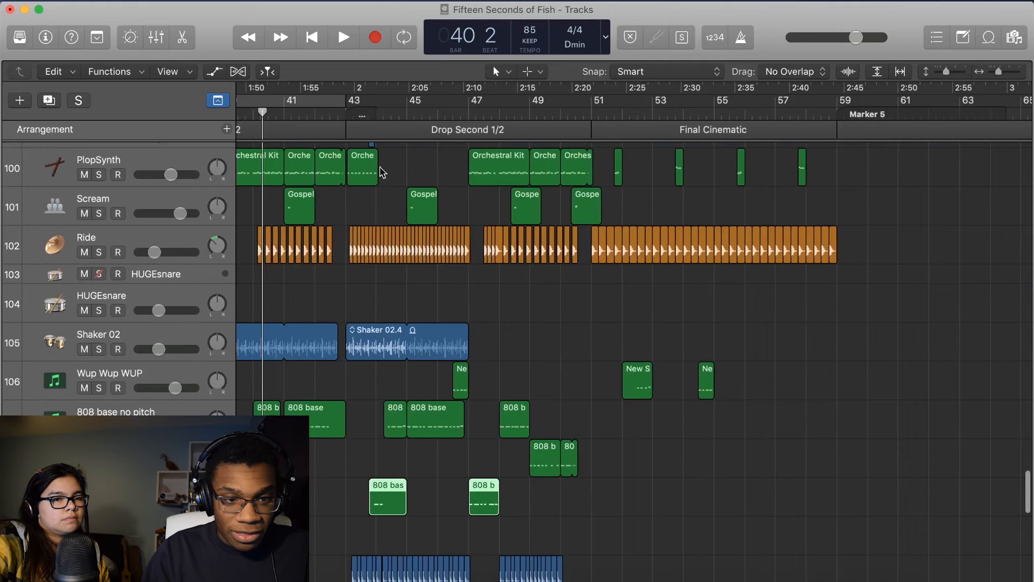
click(345, 111)
Look through the project's drum, bass and guitar tracks to locate the 2ND GUIT parts around bar 43
scroll(410, 225, up, 3)
scroll(410, 225, left, 8)
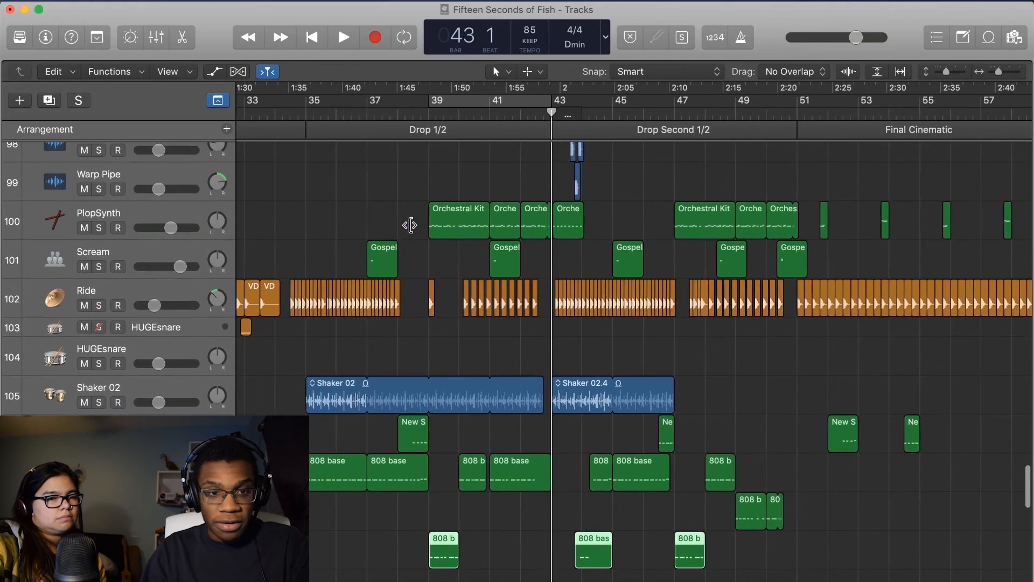
scroll(410, 225, up, 10)
scroll(410, 226, down, 18)
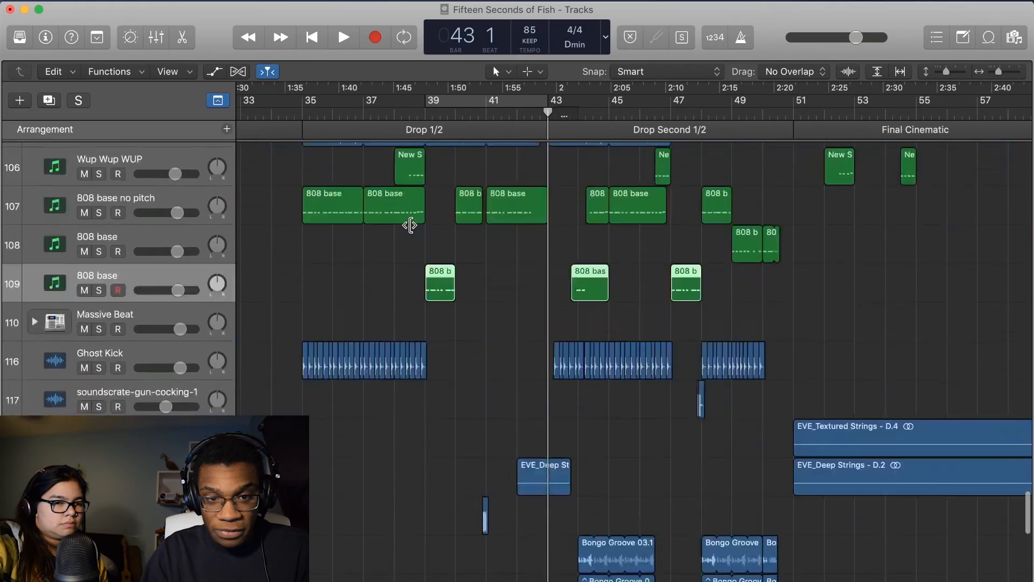
scroll(410, 225, up, 19)
scroll(410, 225, up, 20)
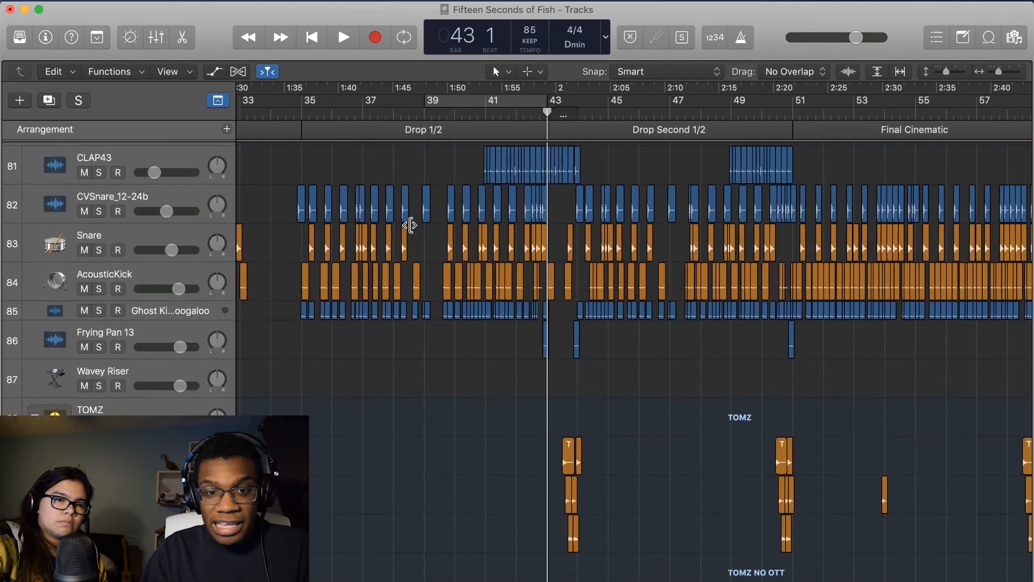
scroll(410, 225, down, 20)
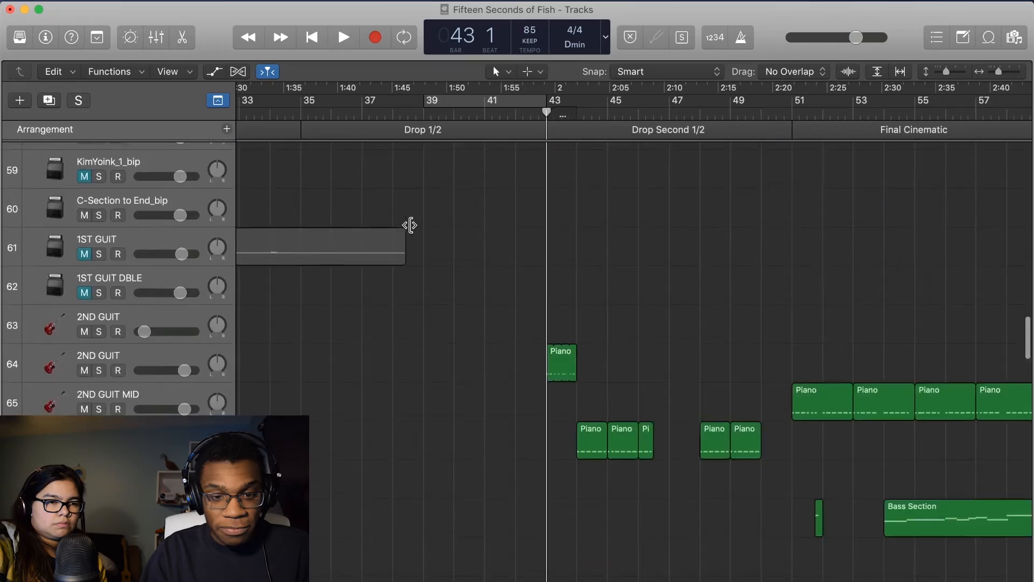
scroll(410, 225, up, 3)
scroll(411, 225, down, 20)
scroll(413, 193, up, 20)
scroll(413, 193, up, 20)
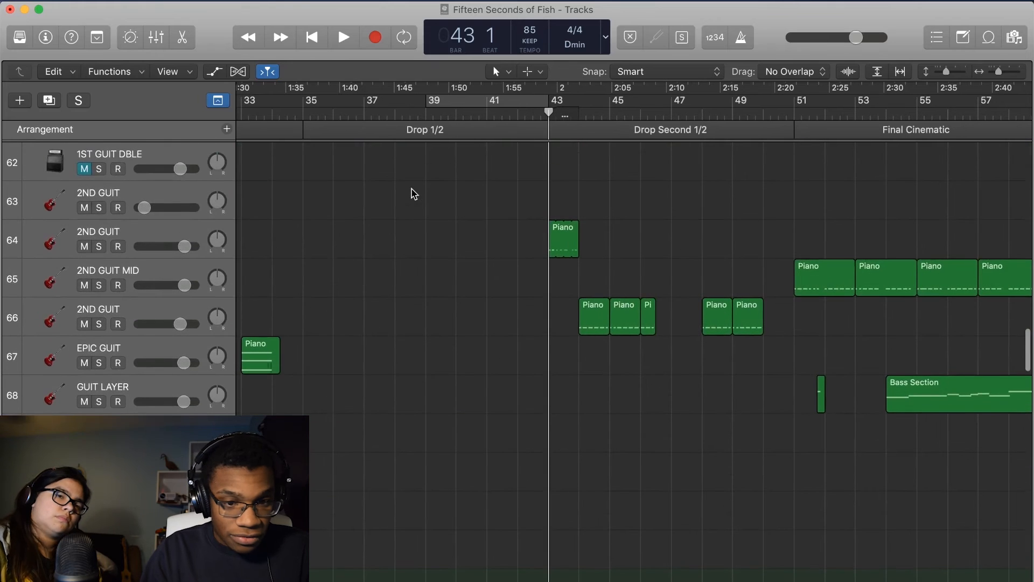
Play the full mix from bar 43 over the 2ND GUIT regions and stop at bar 44
key(space)
scroll(536, 222, up, 3)
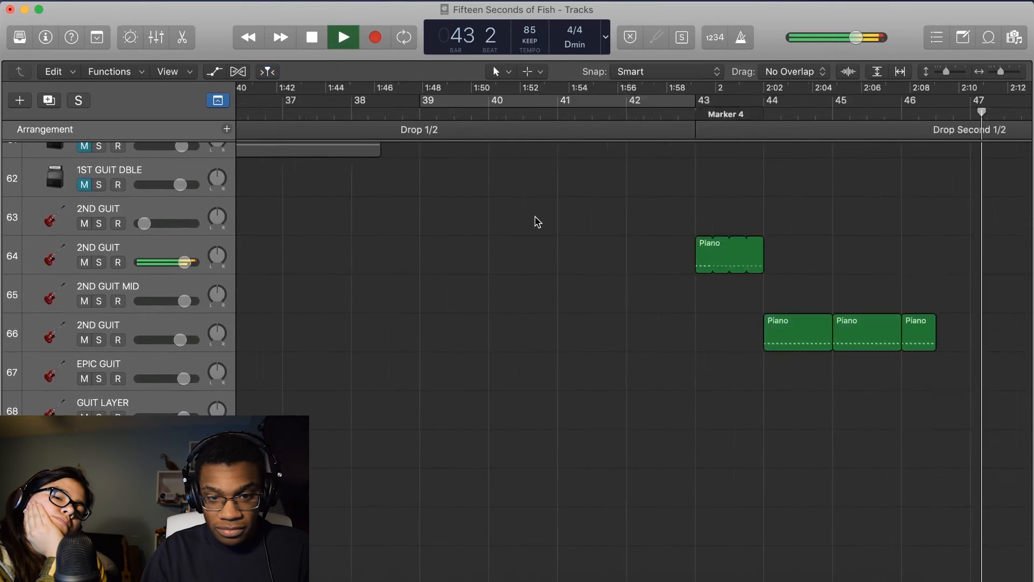
scroll(536, 222, up, 3)
key(space)
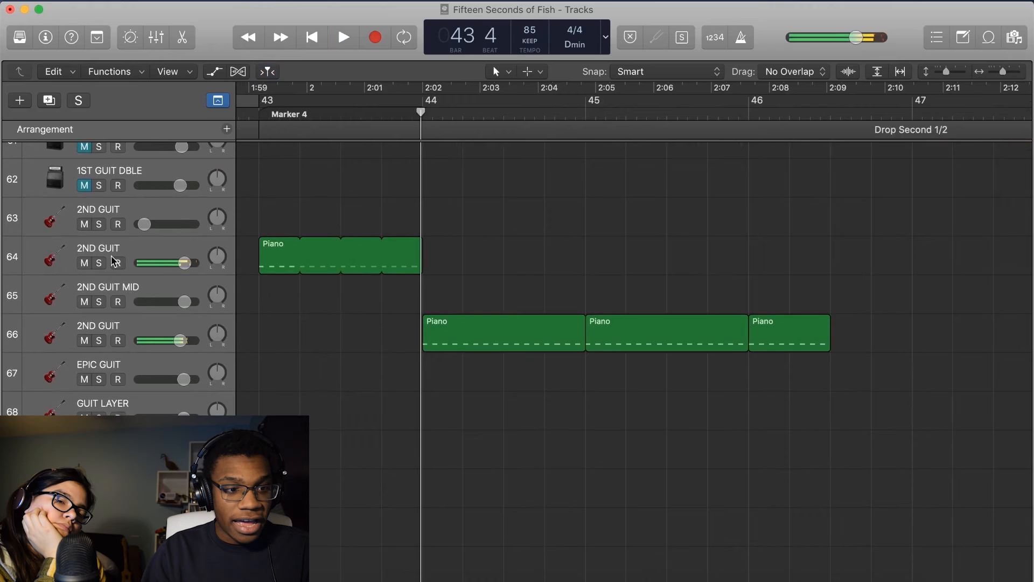
Solo 2ND GUIT track 64, play its Piano region from just before bar 43 and stop playback
click(101, 262)
click(252, 114)
key(space)
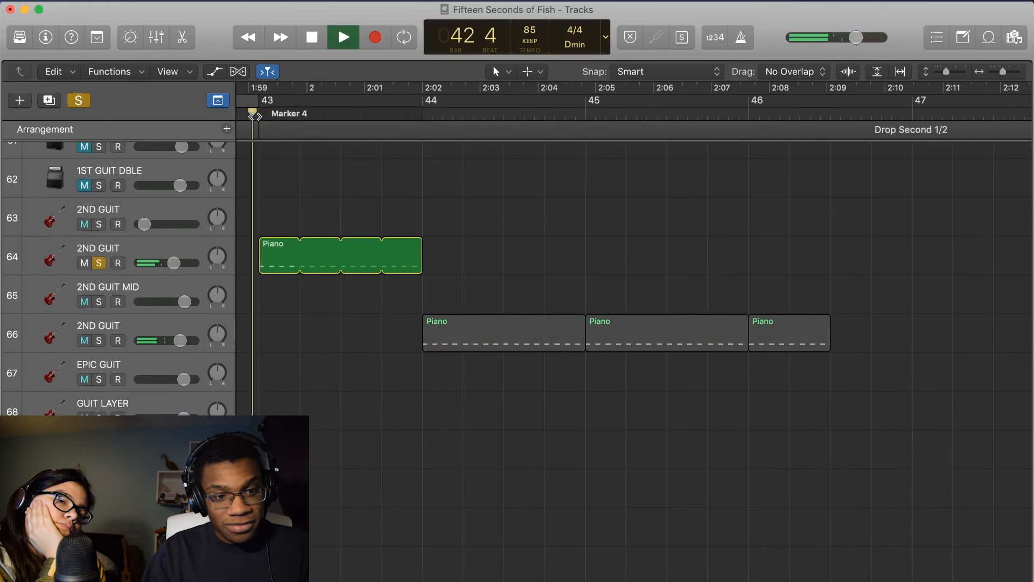
key(space)
Show the inspector, loop bars 43 to 44 and play the soloed 2ND GUIT while viewing its channel strip effects
click(46, 37)
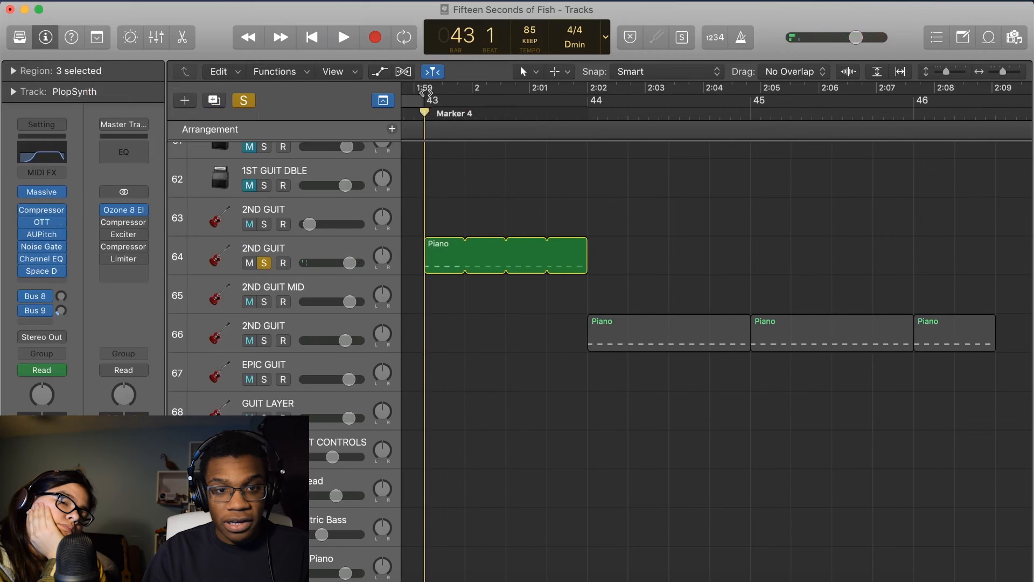
drag(425, 103, 593, 104)
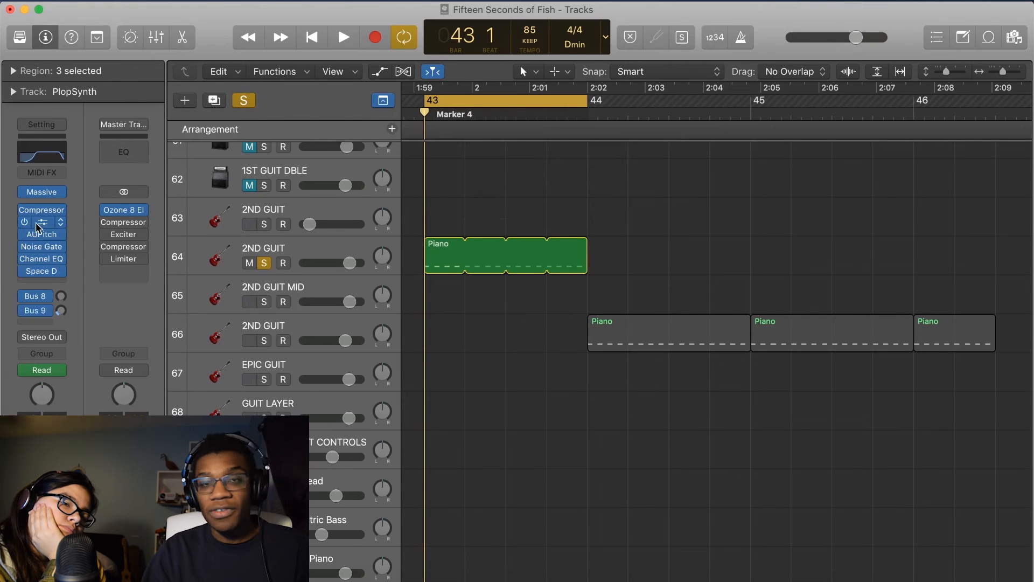
key(space)
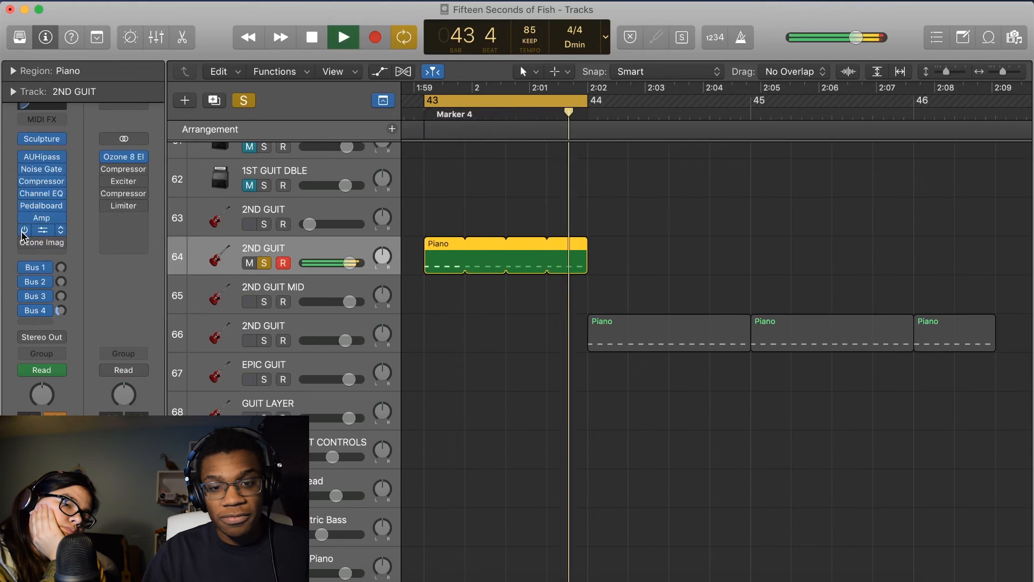
key(space)
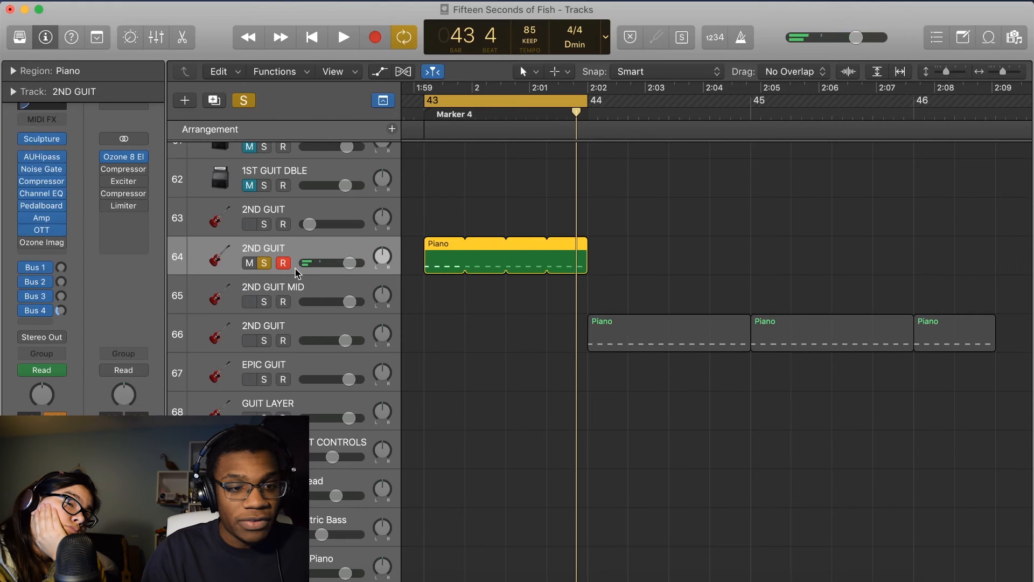
Turn off the solo and view the guitar tracks' regions in the Final Cinematic section
click(244, 101)
scroll(637, 159, right, 4)
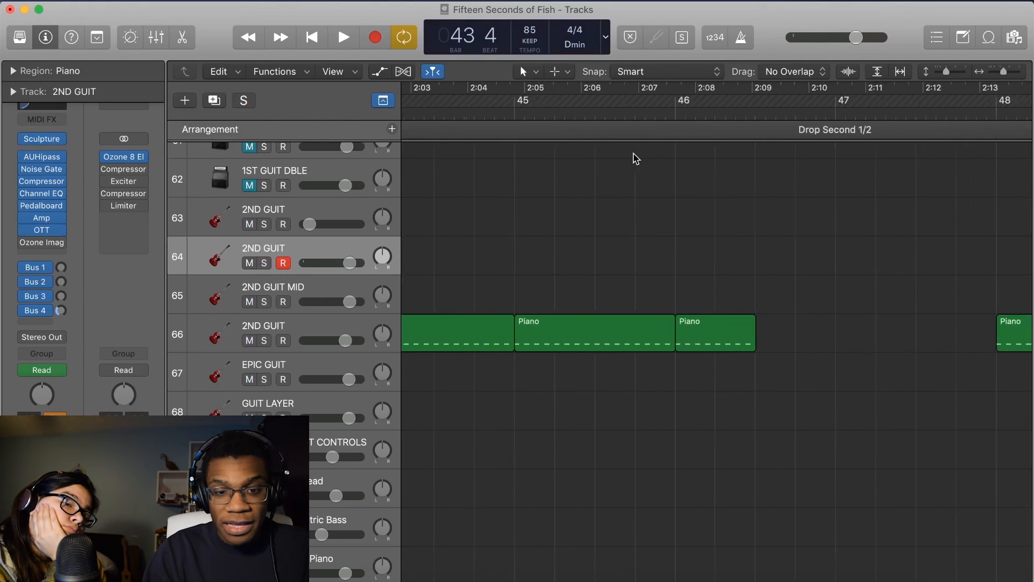
key(super+Left)
key(super+Left)
key(super+Left)
scroll(636, 158, down, 1)
scroll(636, 158, right, 2)
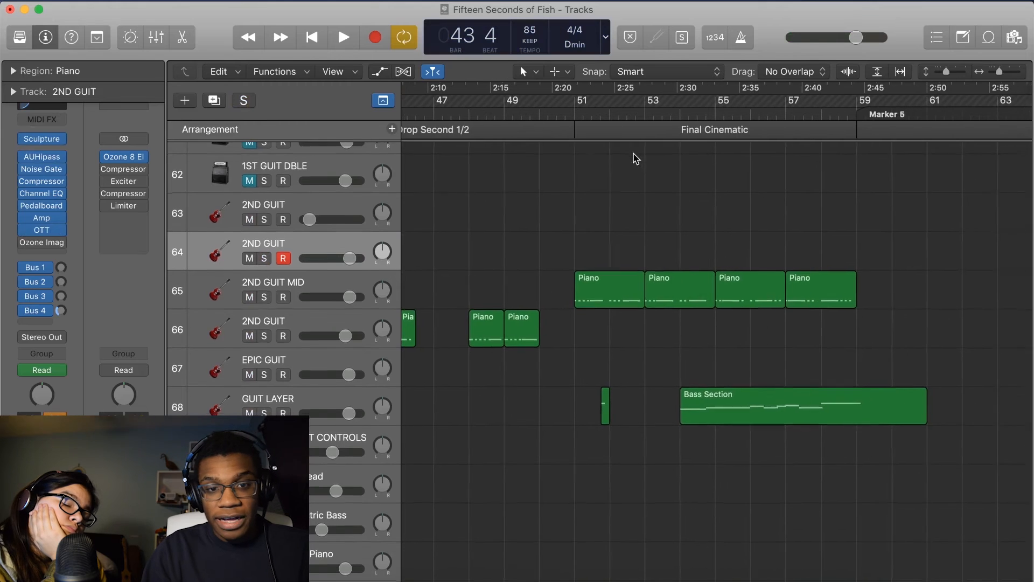
Turn off the cycle, play the full mix from bar 51 at the start of the Final Cinematic and stop at bar 52
scroll(636, 159, up, 1)
click(570, 112)
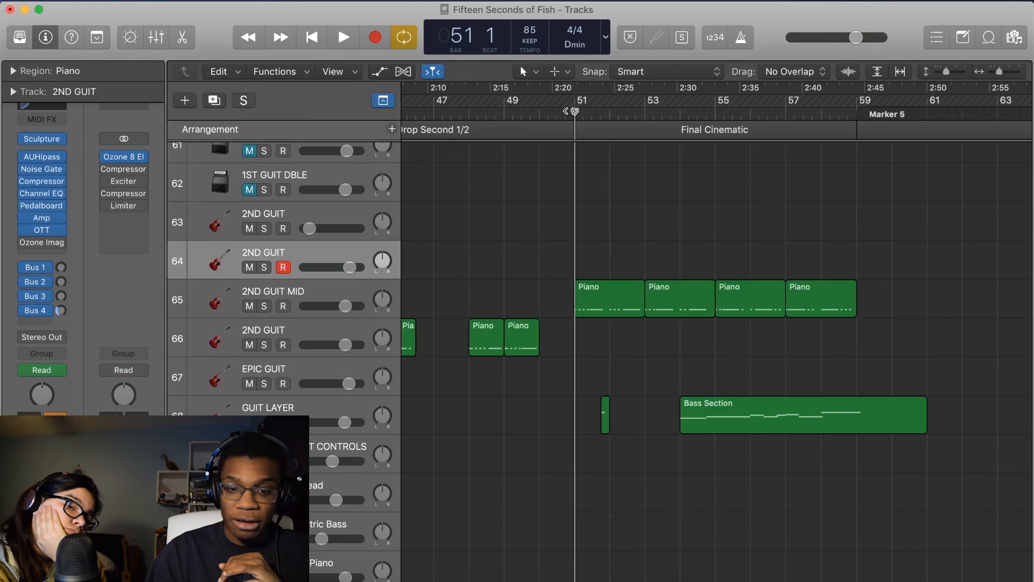
key(c)
key(space)
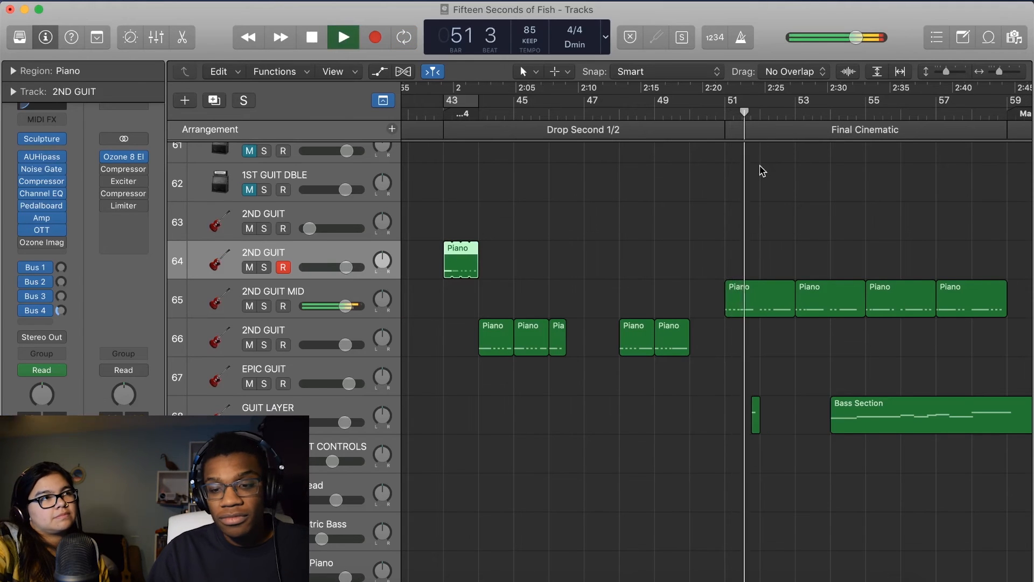
scroll(762, 218, right, 1)
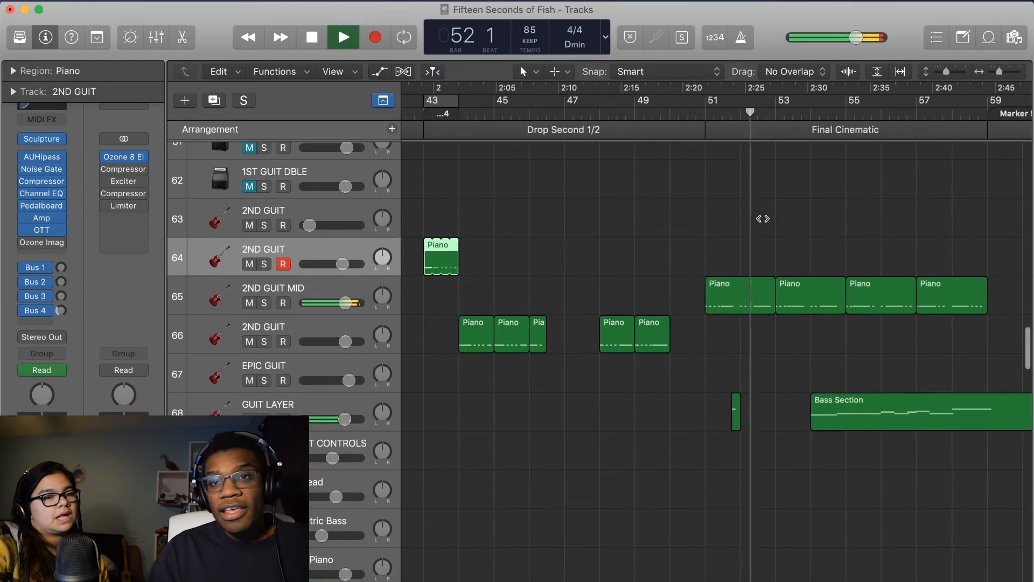
key(space)
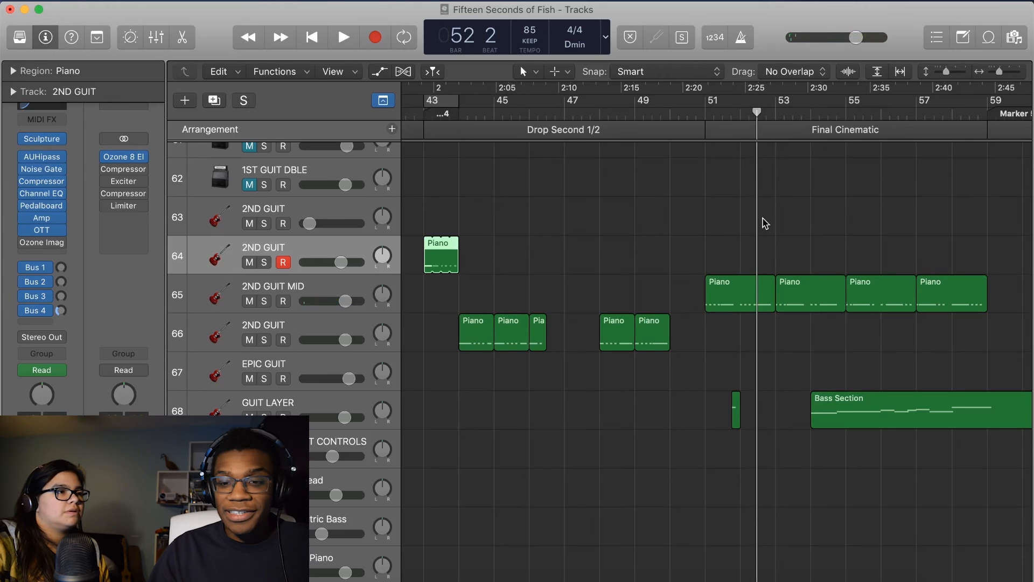
Find 1ST GUIT track 56, solo it, play its Final Cinematic regions from bar 51, stop at bar 54 and turn off the solo
scroll(759, 270, down, 8)
scroll(760, 269, right, 3)
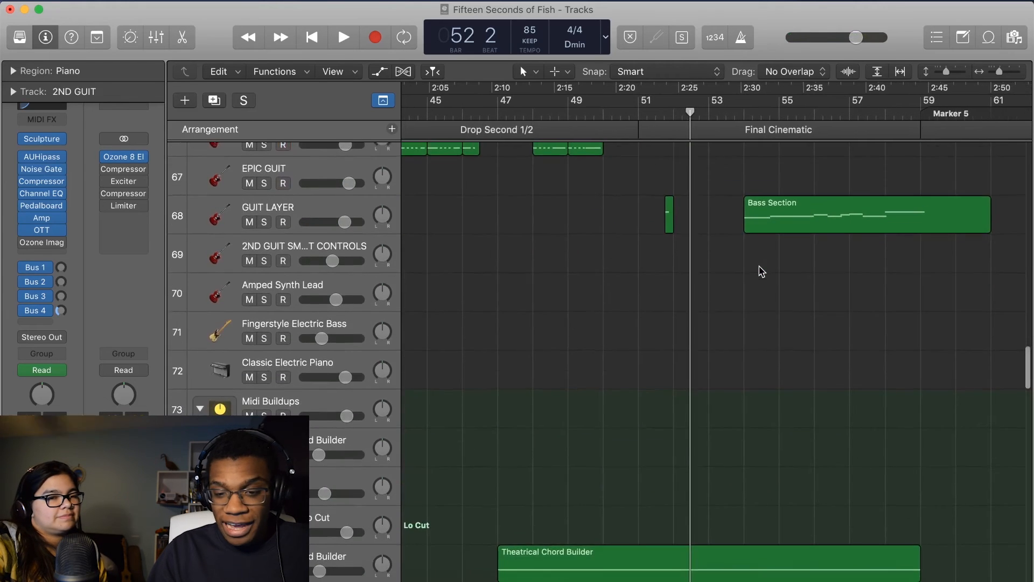
scroll(761, 271, down, 15)
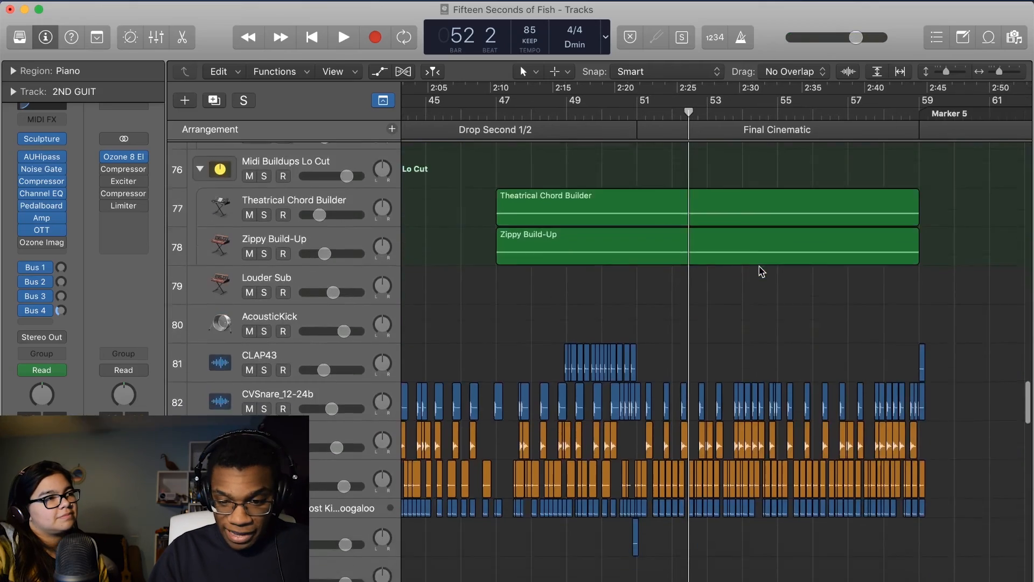
scroll(761, 271, down, 20)
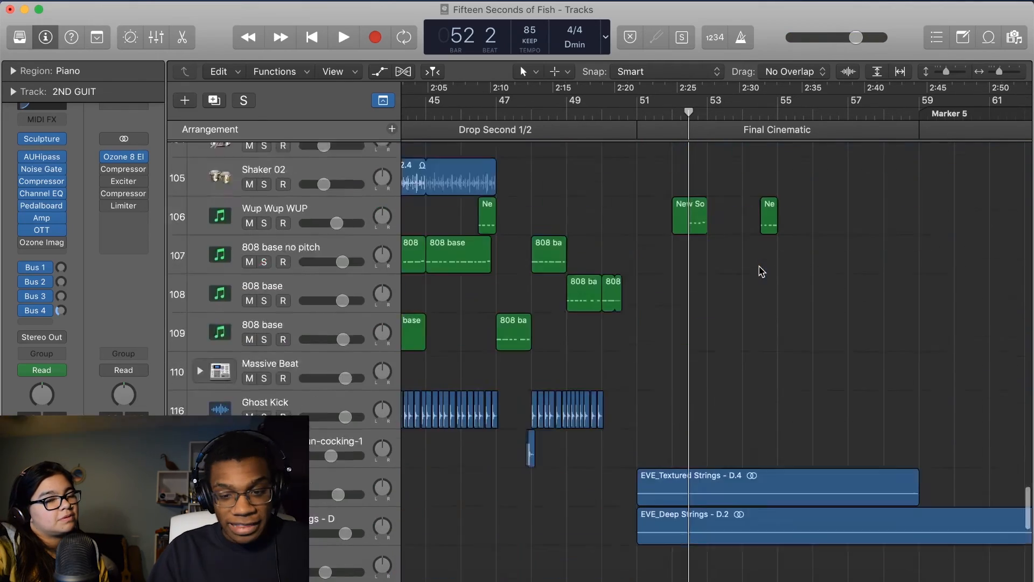
scroll(761, 271, up, 20)
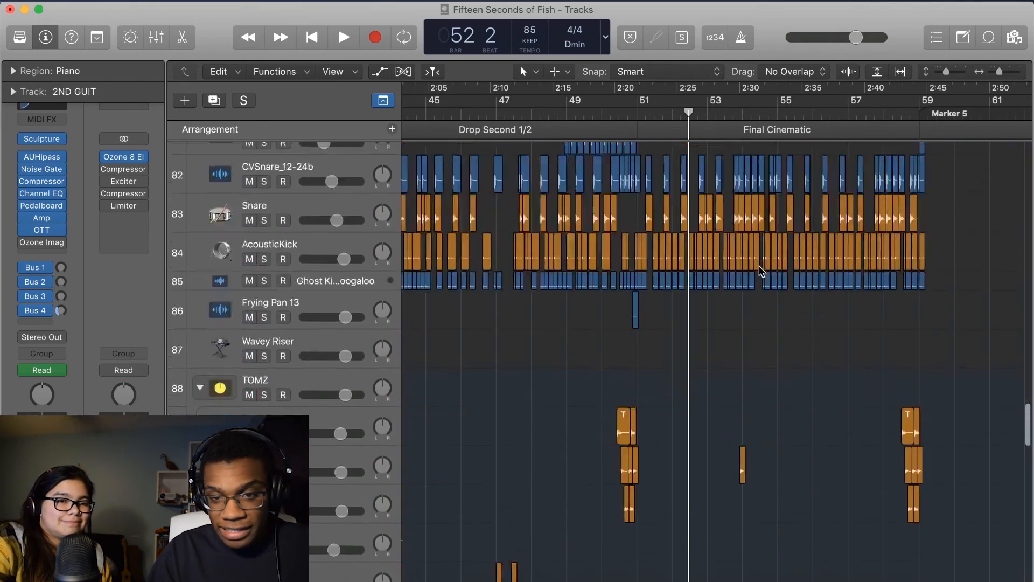
scroll(762, 271, up, 11)
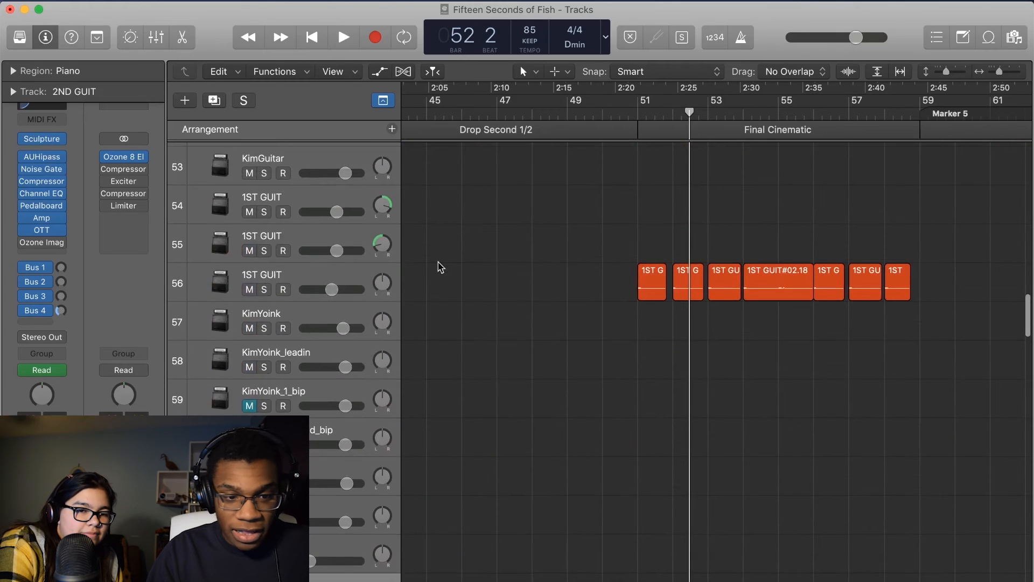
click(263, 290)
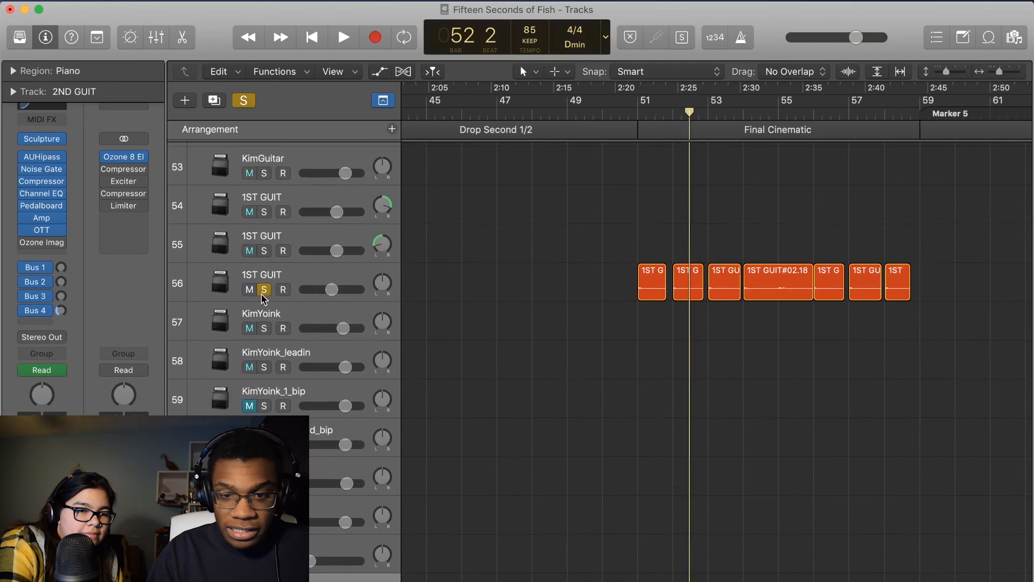
click(638, 115)
key(space)
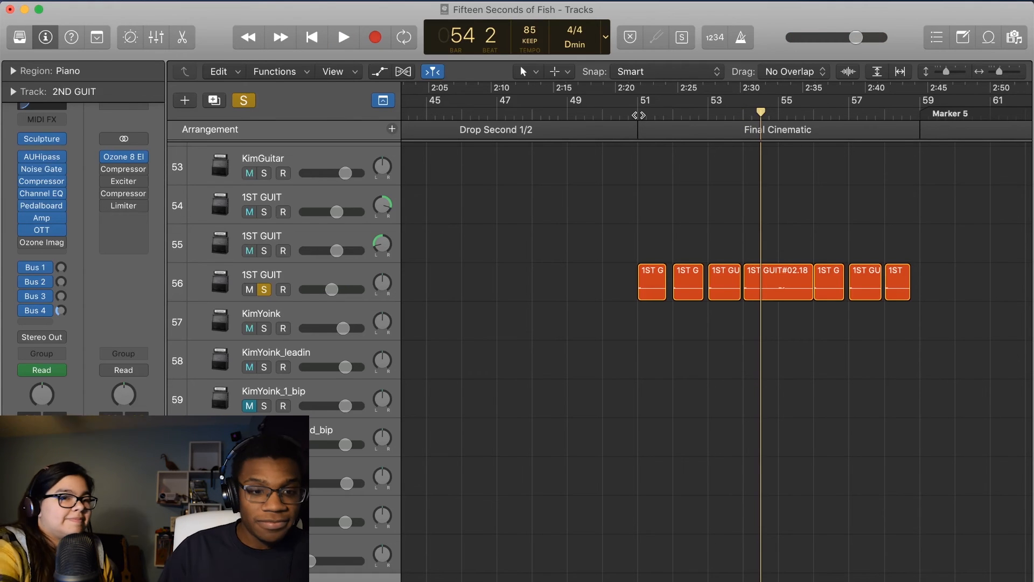
click(265, 291)
Hide the inspector and examine which tracks have regions in the section after the Final Cinematic, around Marker 5
scroll(683, 274, right, 10)
scroll(684, 275, down, 7)
scroll(685, 275, down, 10)
scroll(685, 275, left, 2)
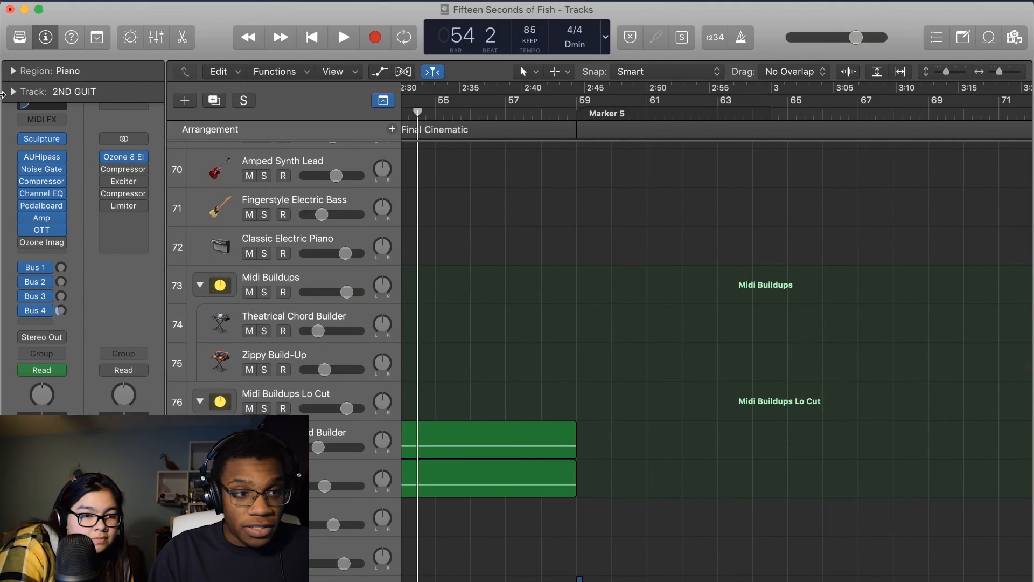
click(54, 35)
scroll(468, 270, up, 15)
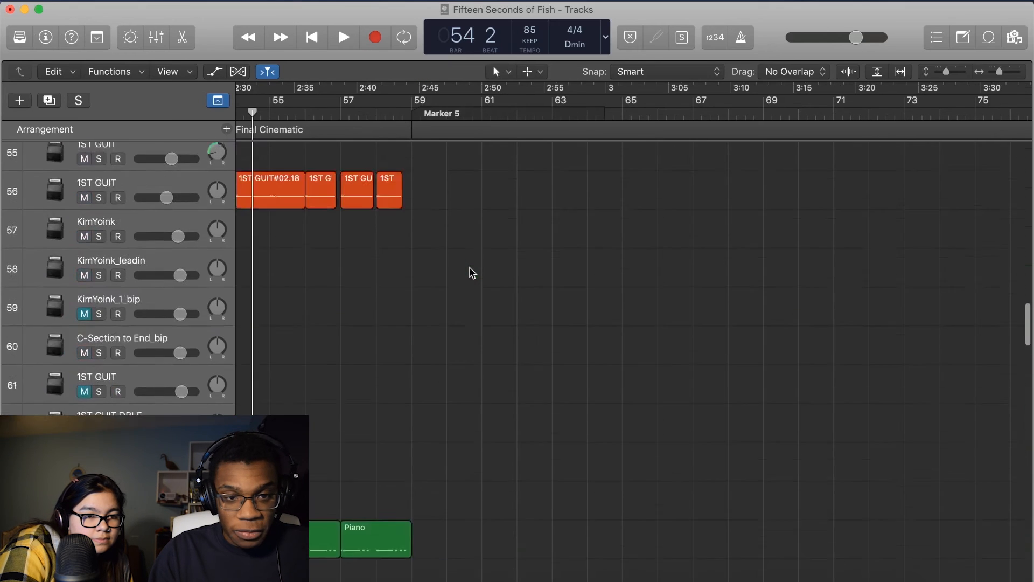
scroll(472, 273, up, 8)
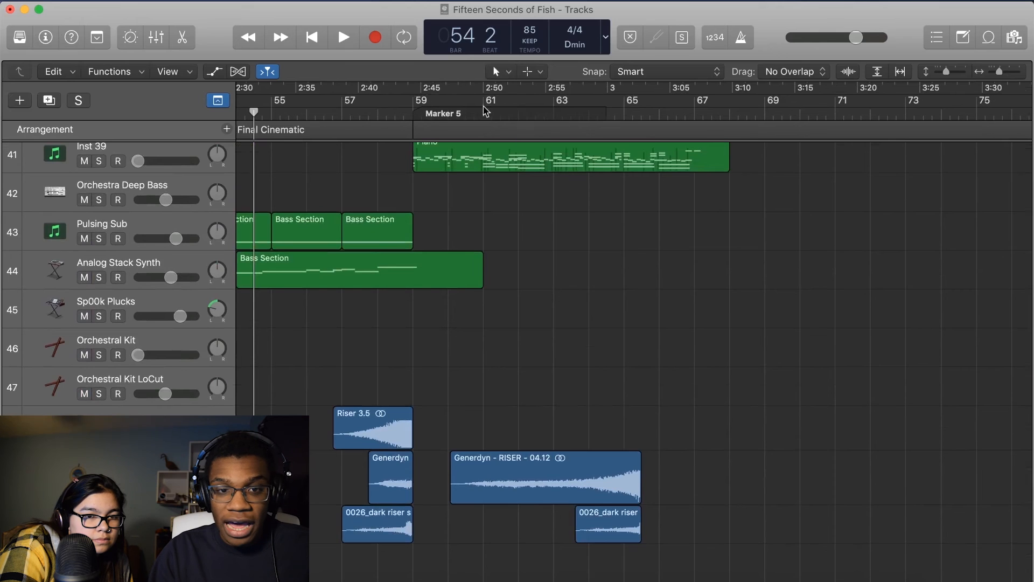
scroll(637, 289, up, 15)
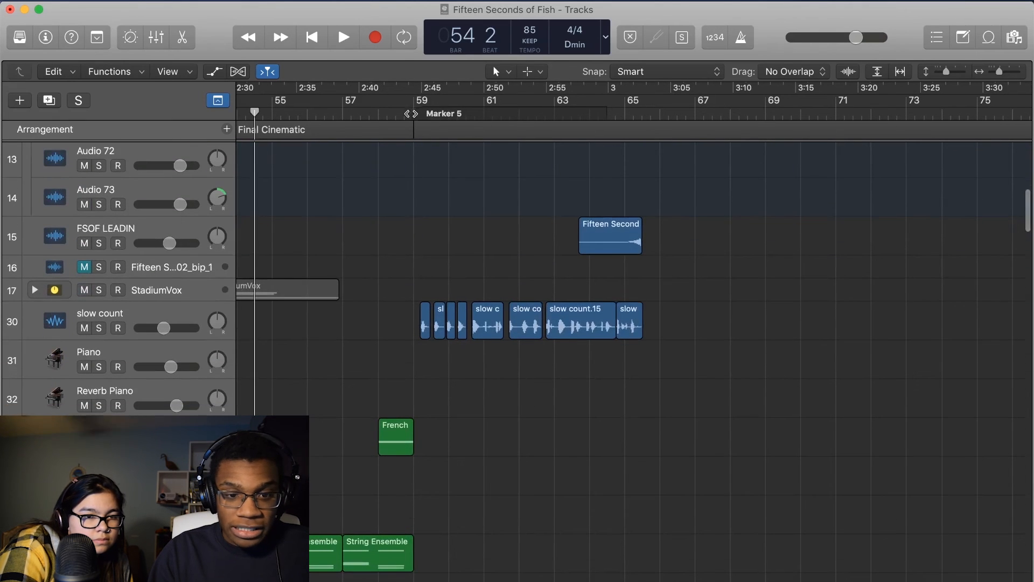
Select the slow count track, show its channel strip in the inspector and play it soloed from bar 59
click(426, 113)
click(121, 318)
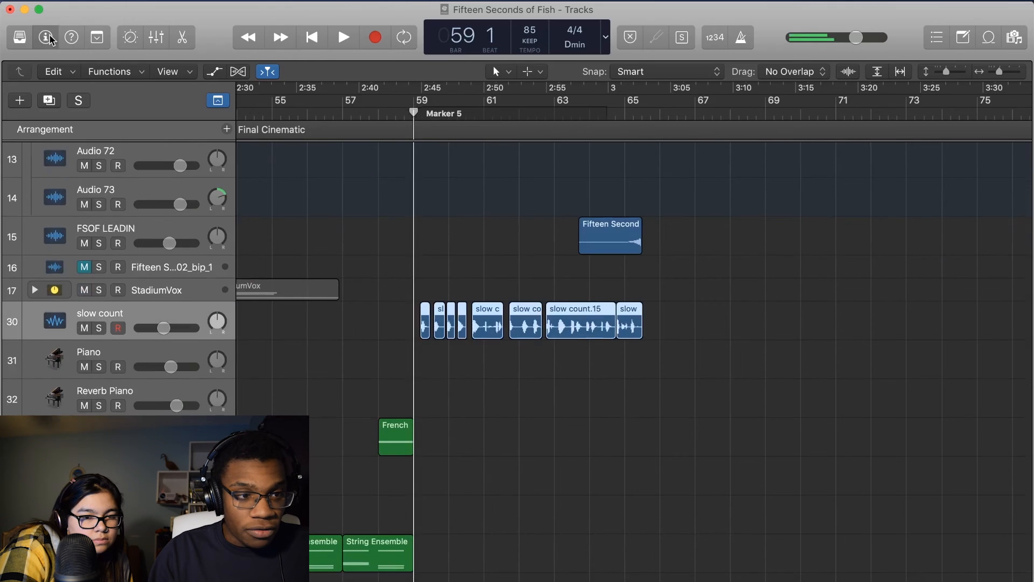
key(i)
key(space)
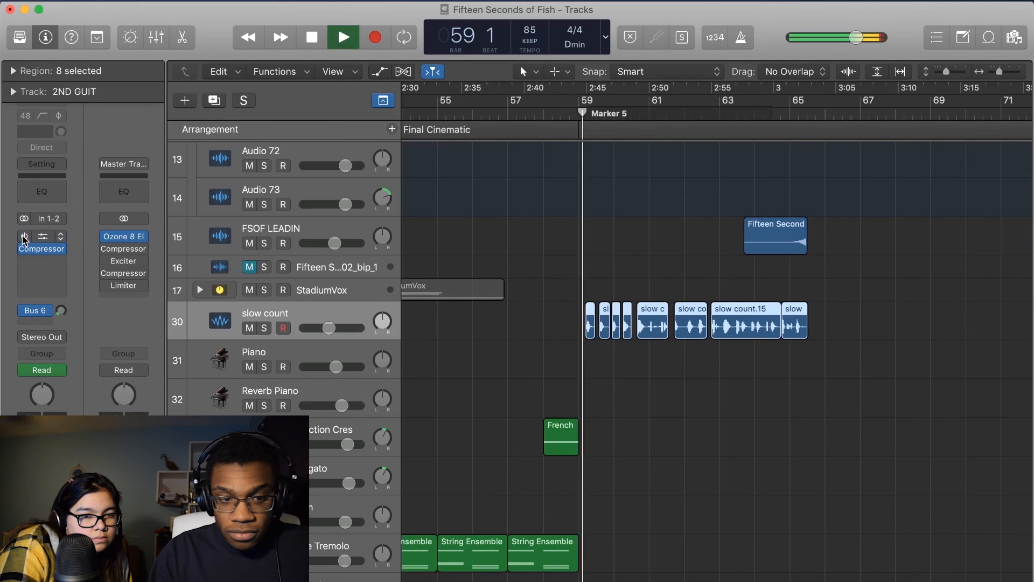
click(265, 328)
mouse_move(27, 237)
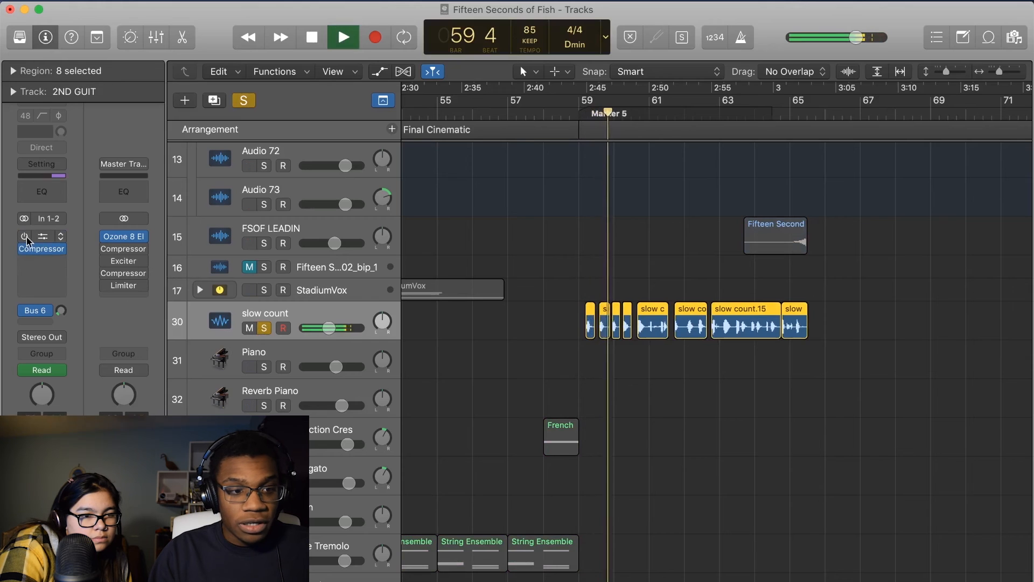